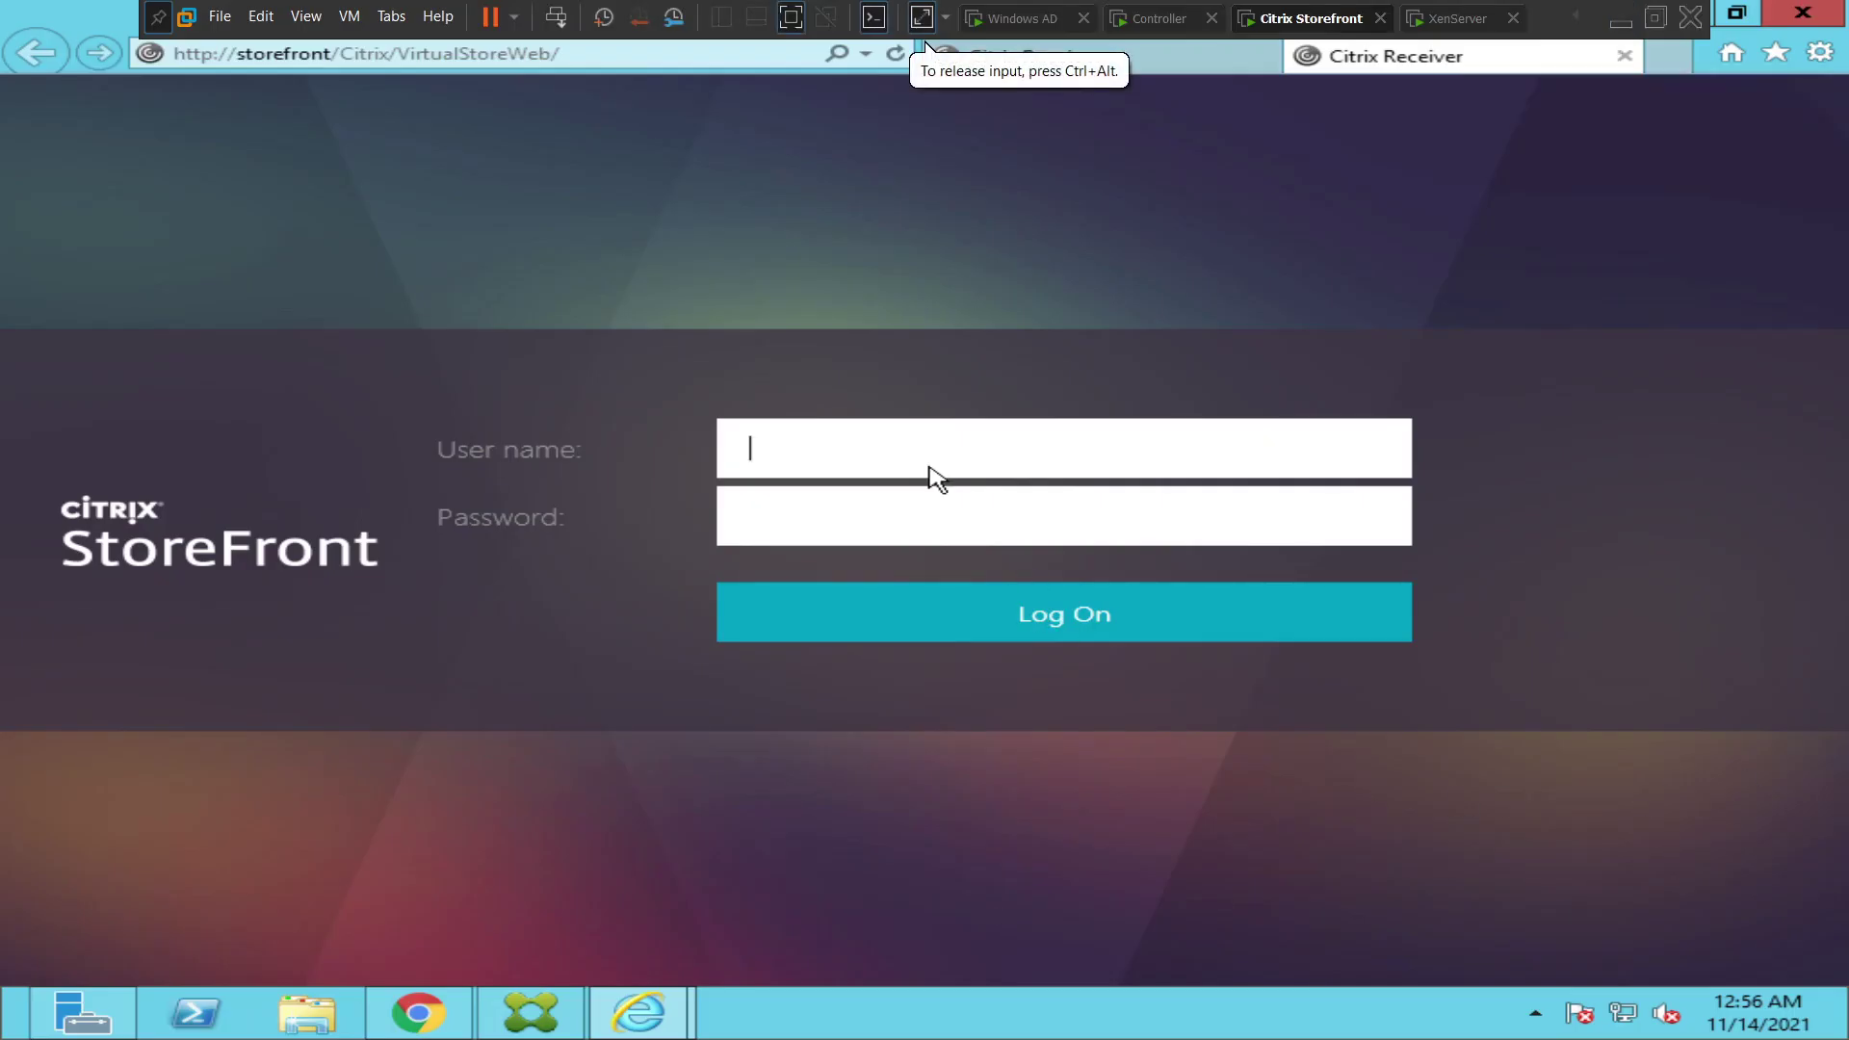
# - Sign in to StoreFront with the administrator account's user name and password
pyautogui.write('admin')
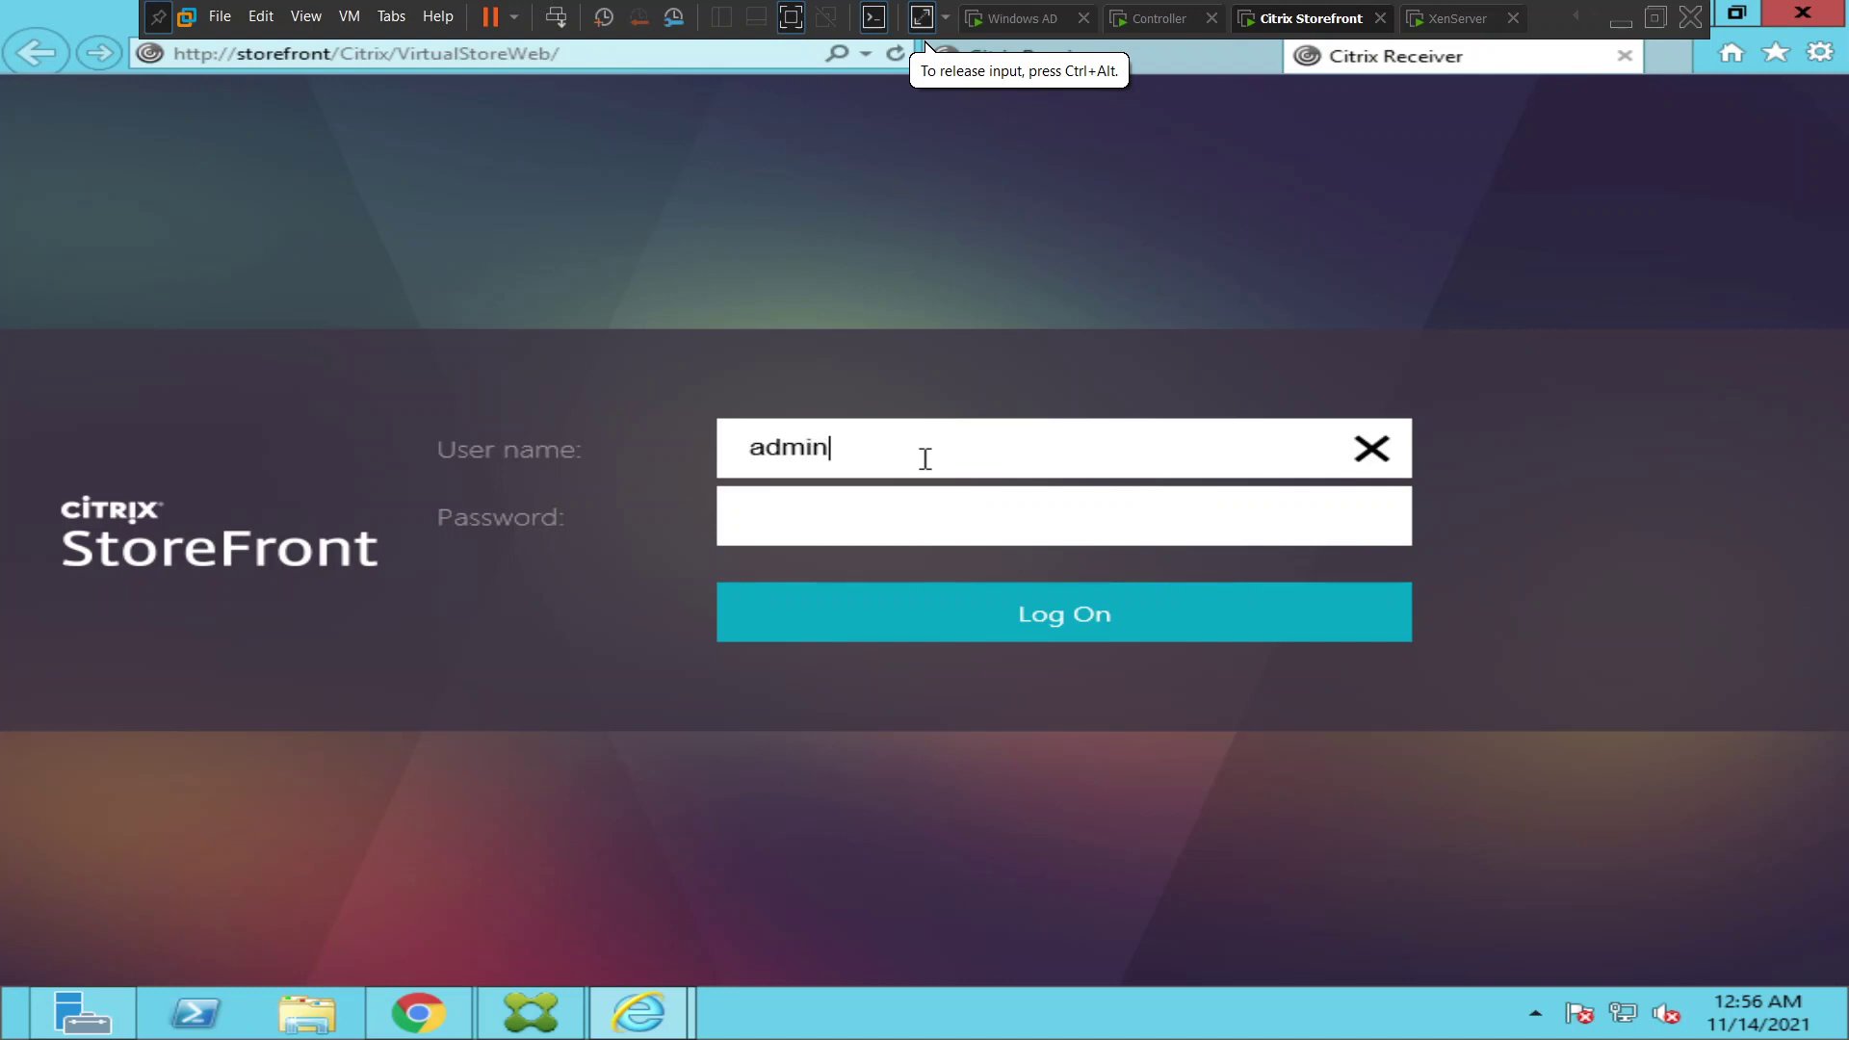
pyautogui.write('istrator')
pyautogui.press('Tab')
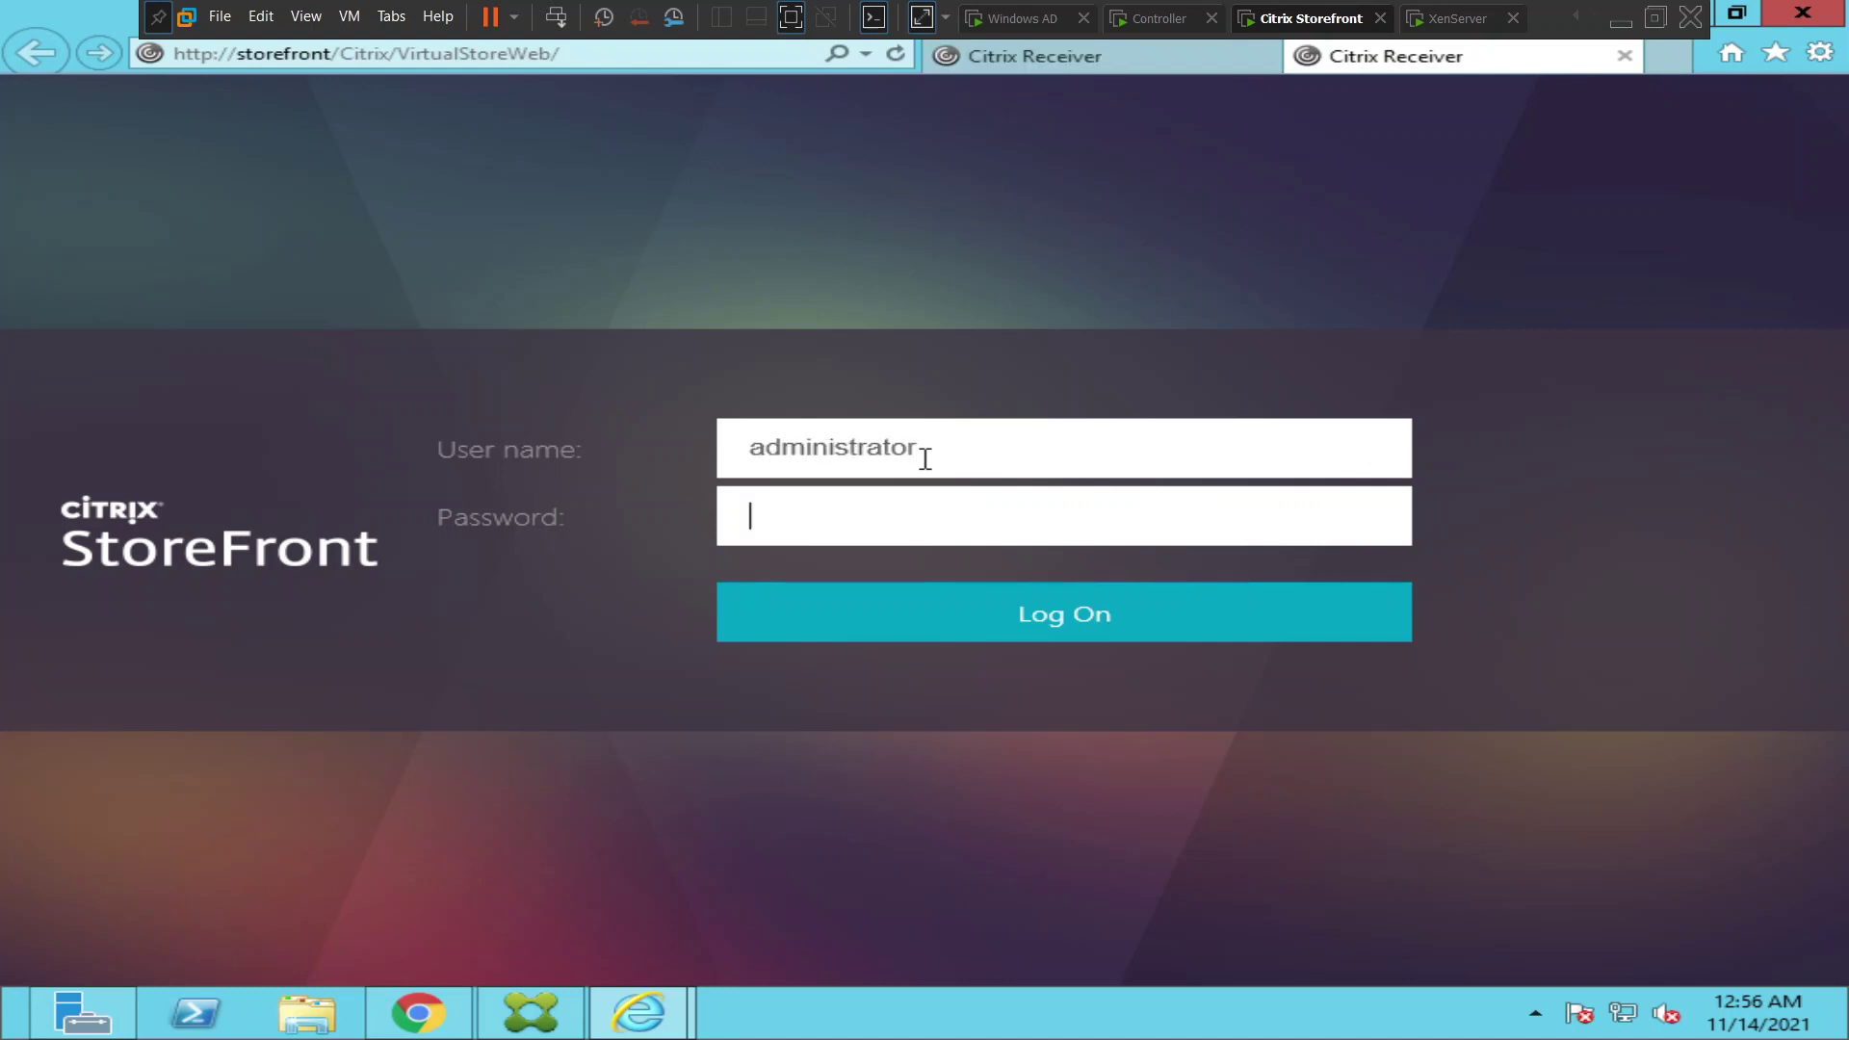
pyautogui.write('******')
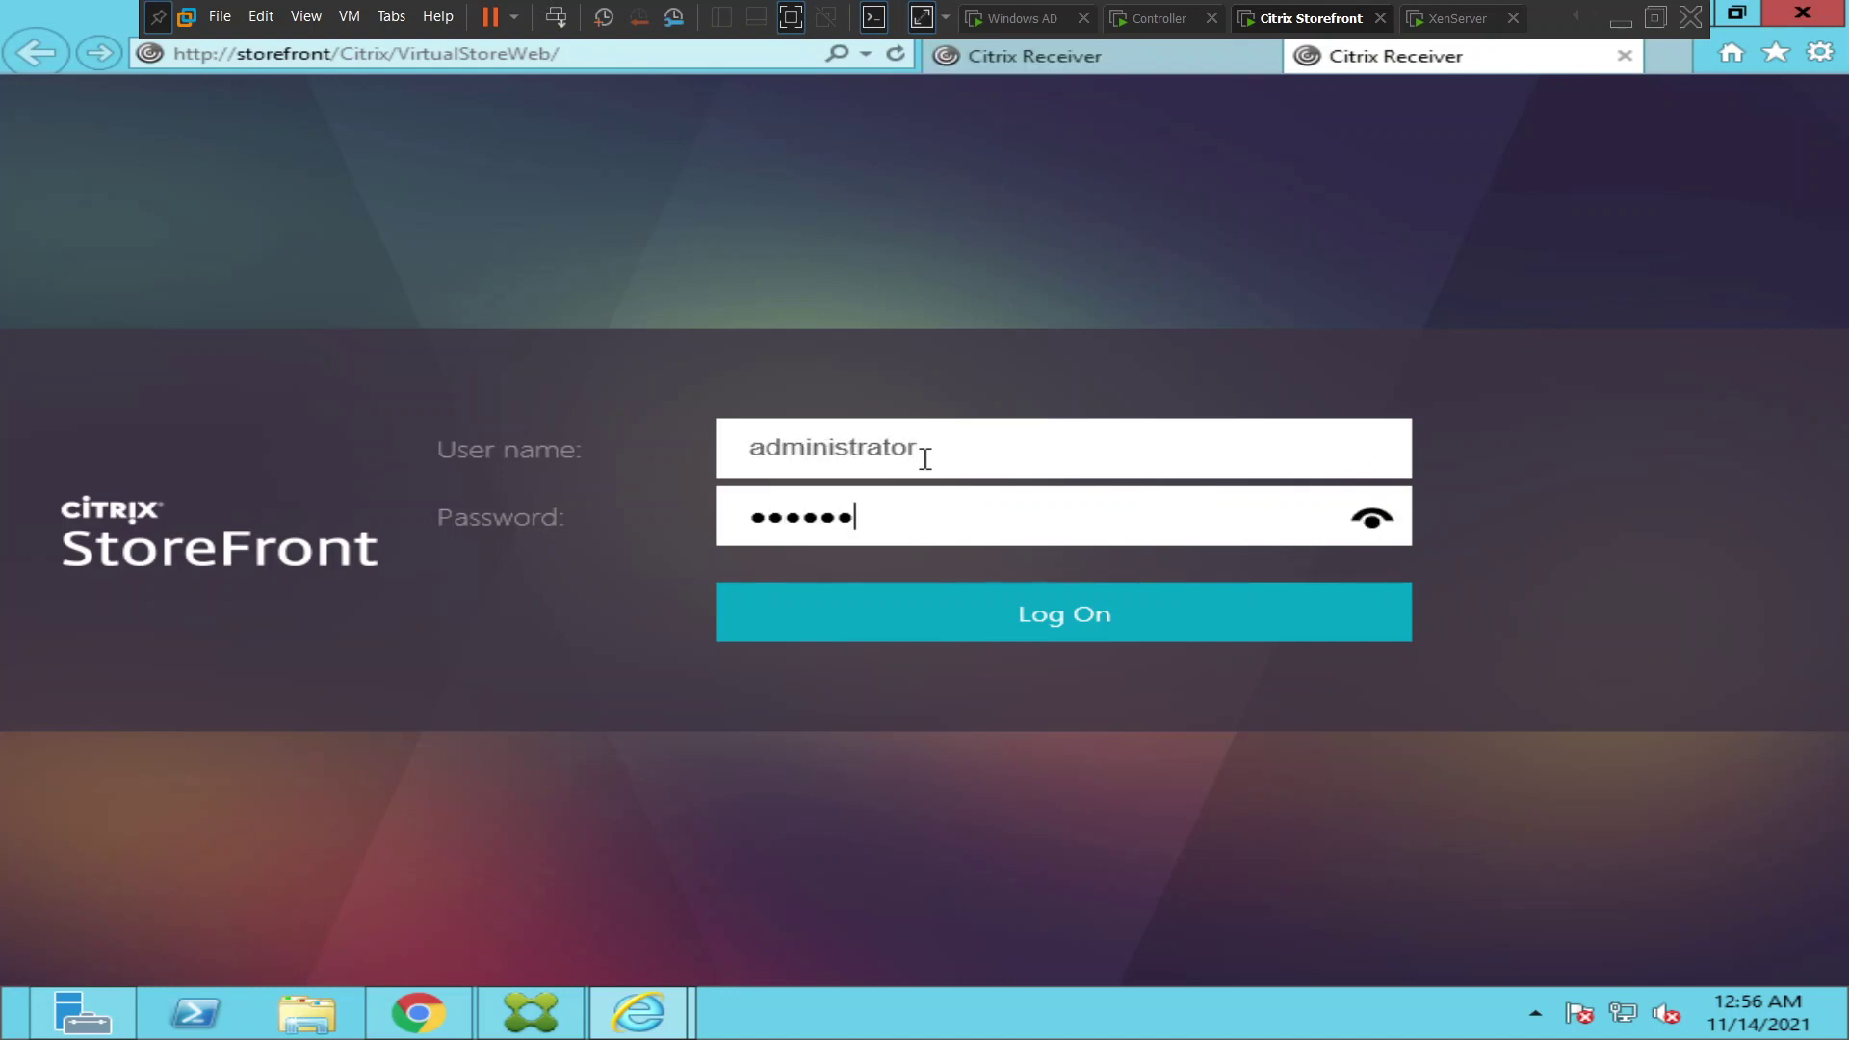
pyautogui.write('Password123')
pyautogui.press('Return')
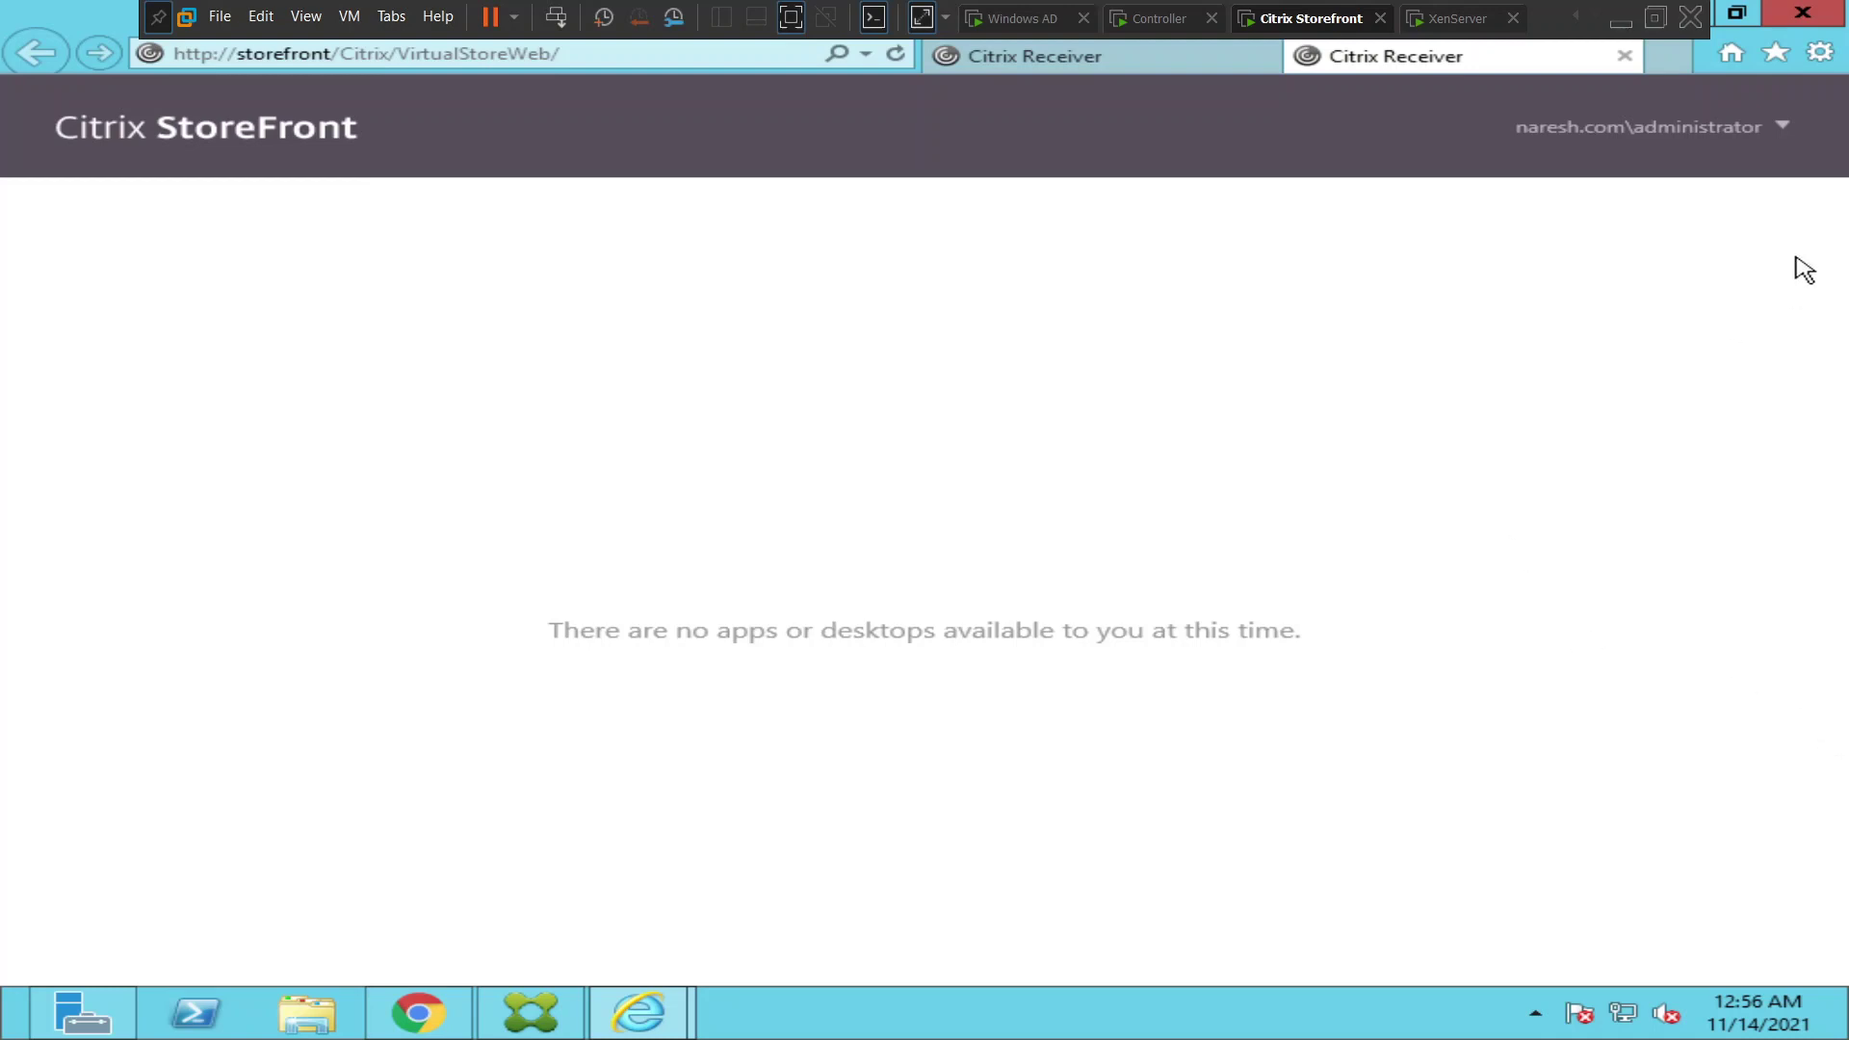
# - Log the administrator off and sign in as the regular test user
pyautogui.click(1685, 135)
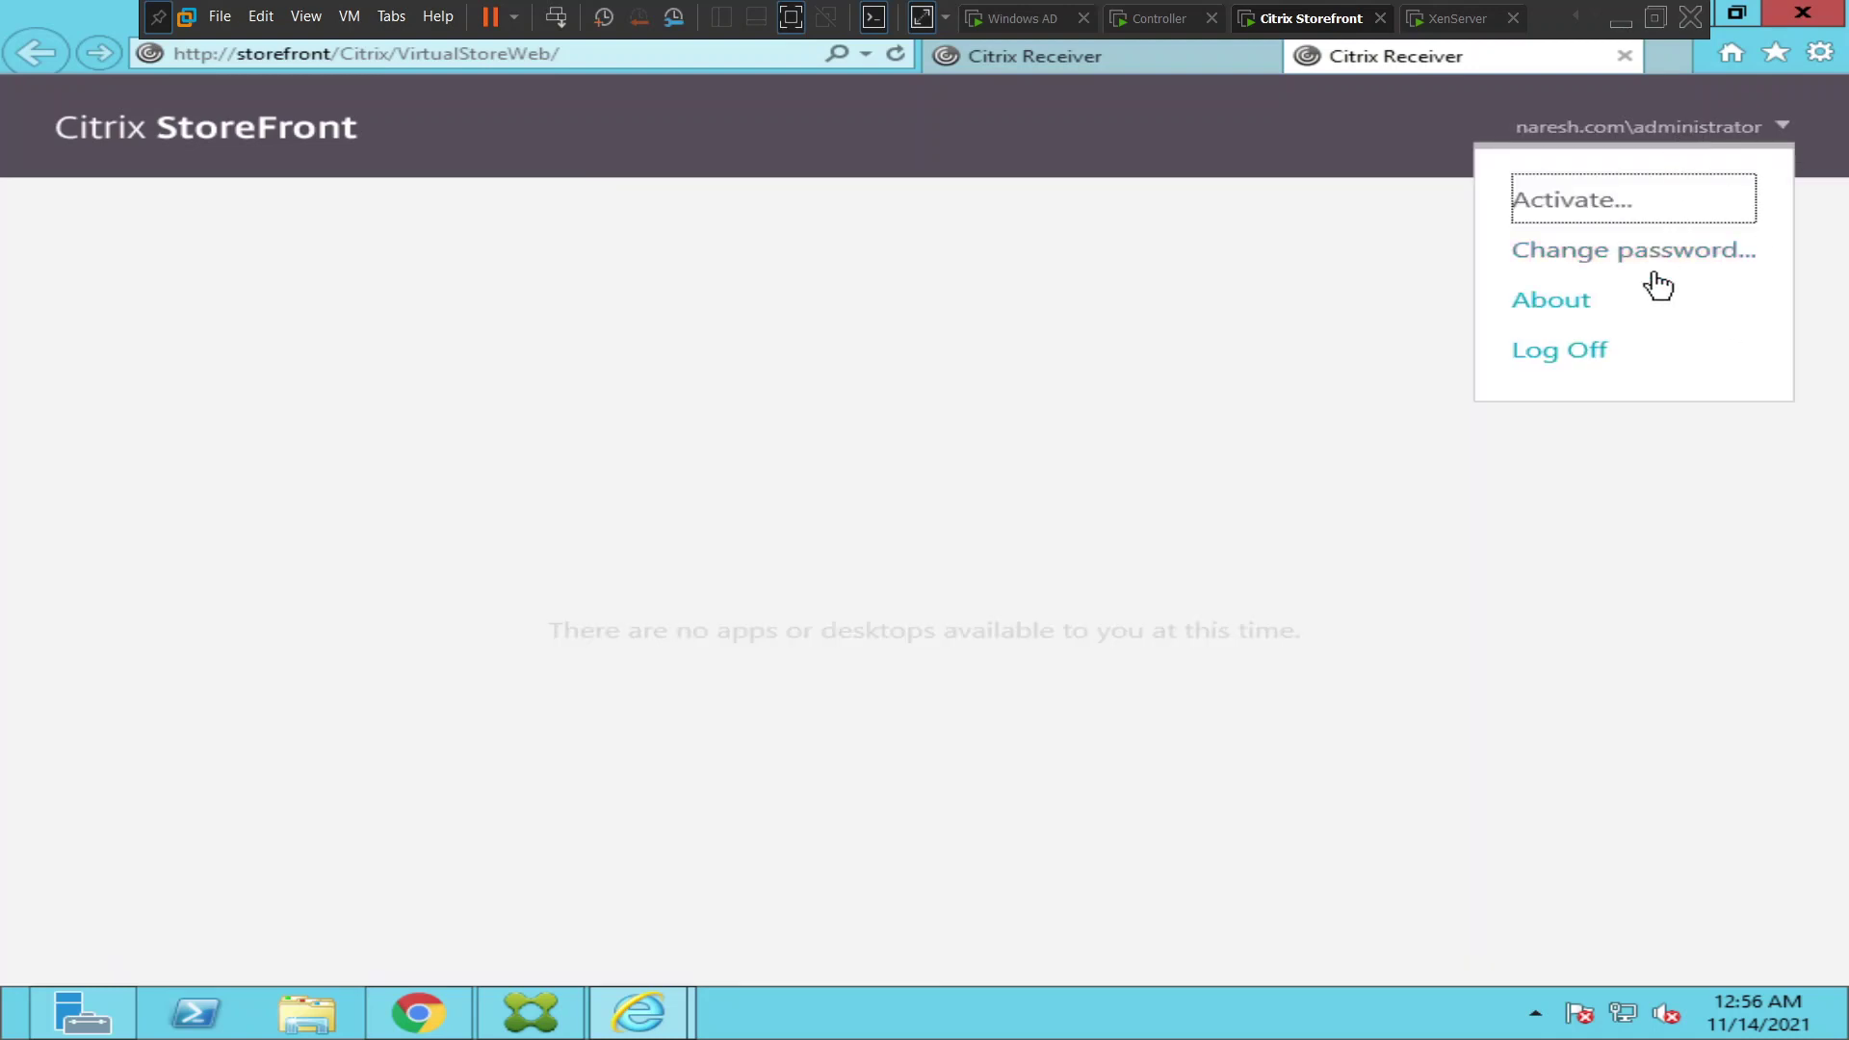
pyautogui.click(1583, 361)
pyautogui.click(846, 582)
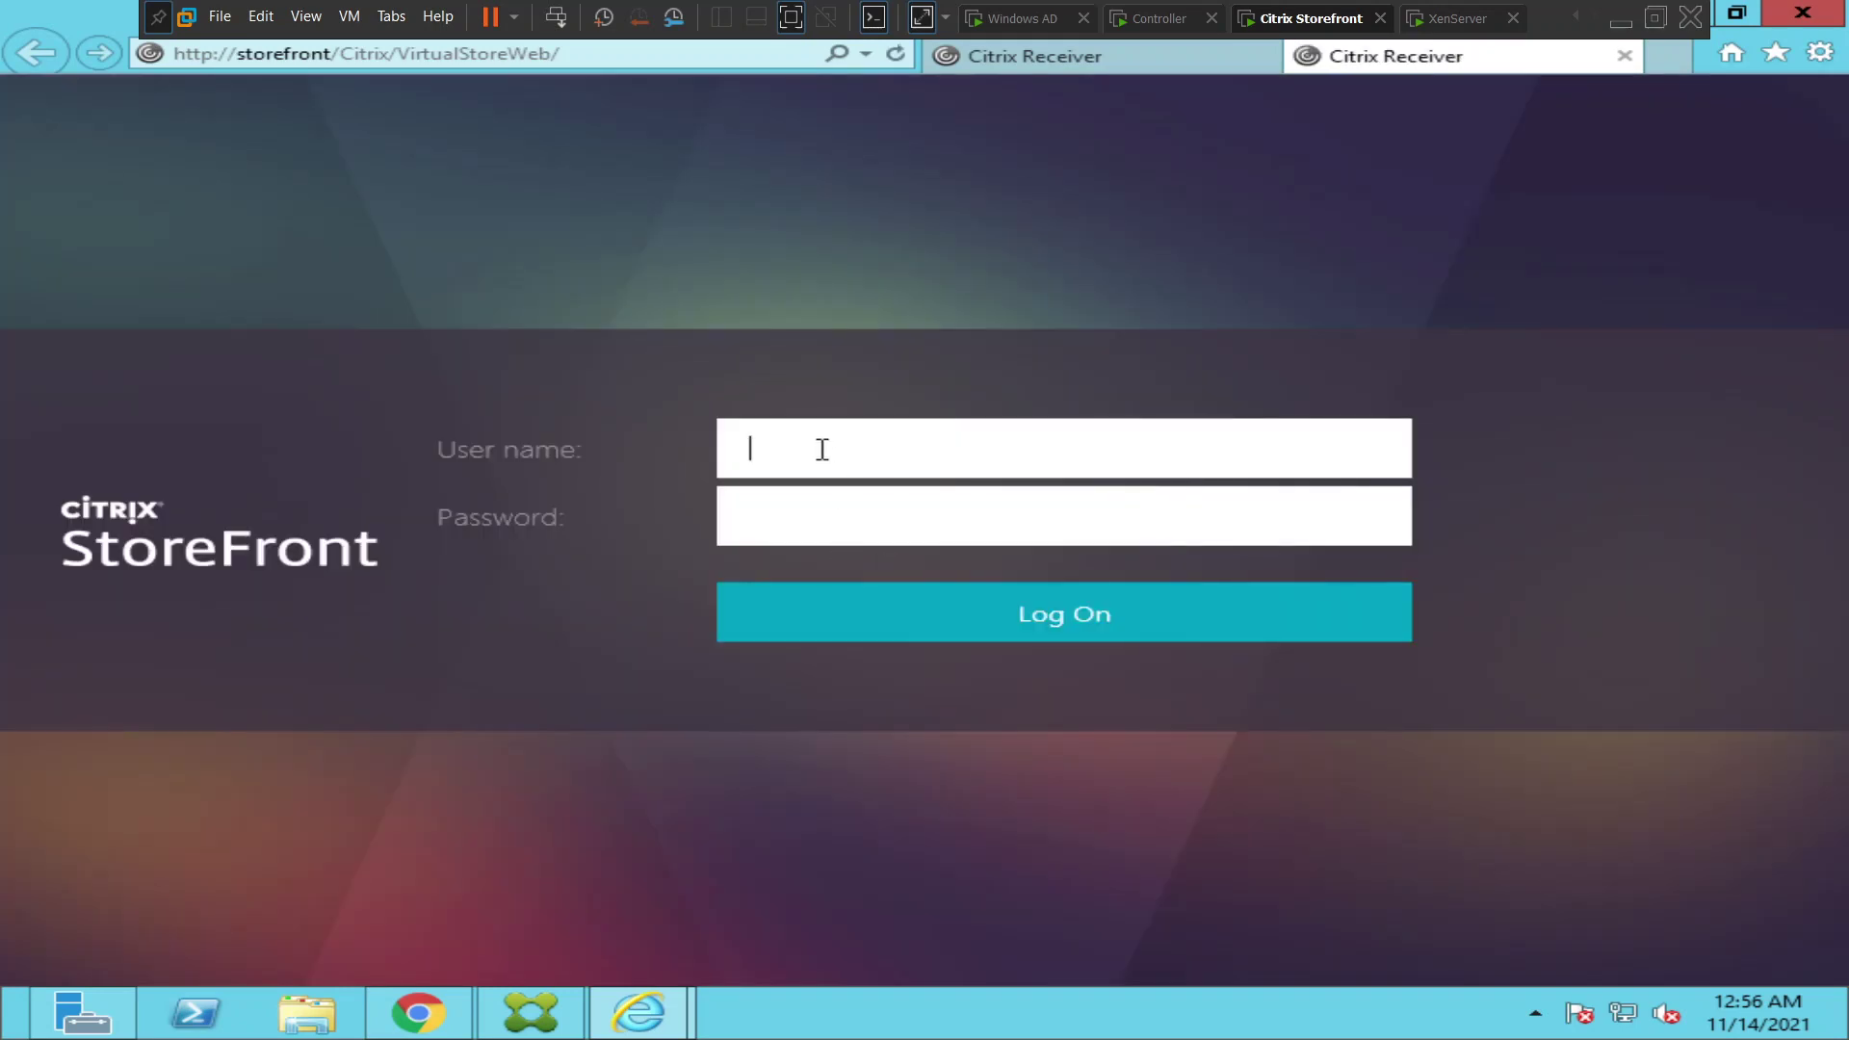
pyautogui.write('citrixuser1')
pyautogui.press('Tab')
pyautogui.write('••••')
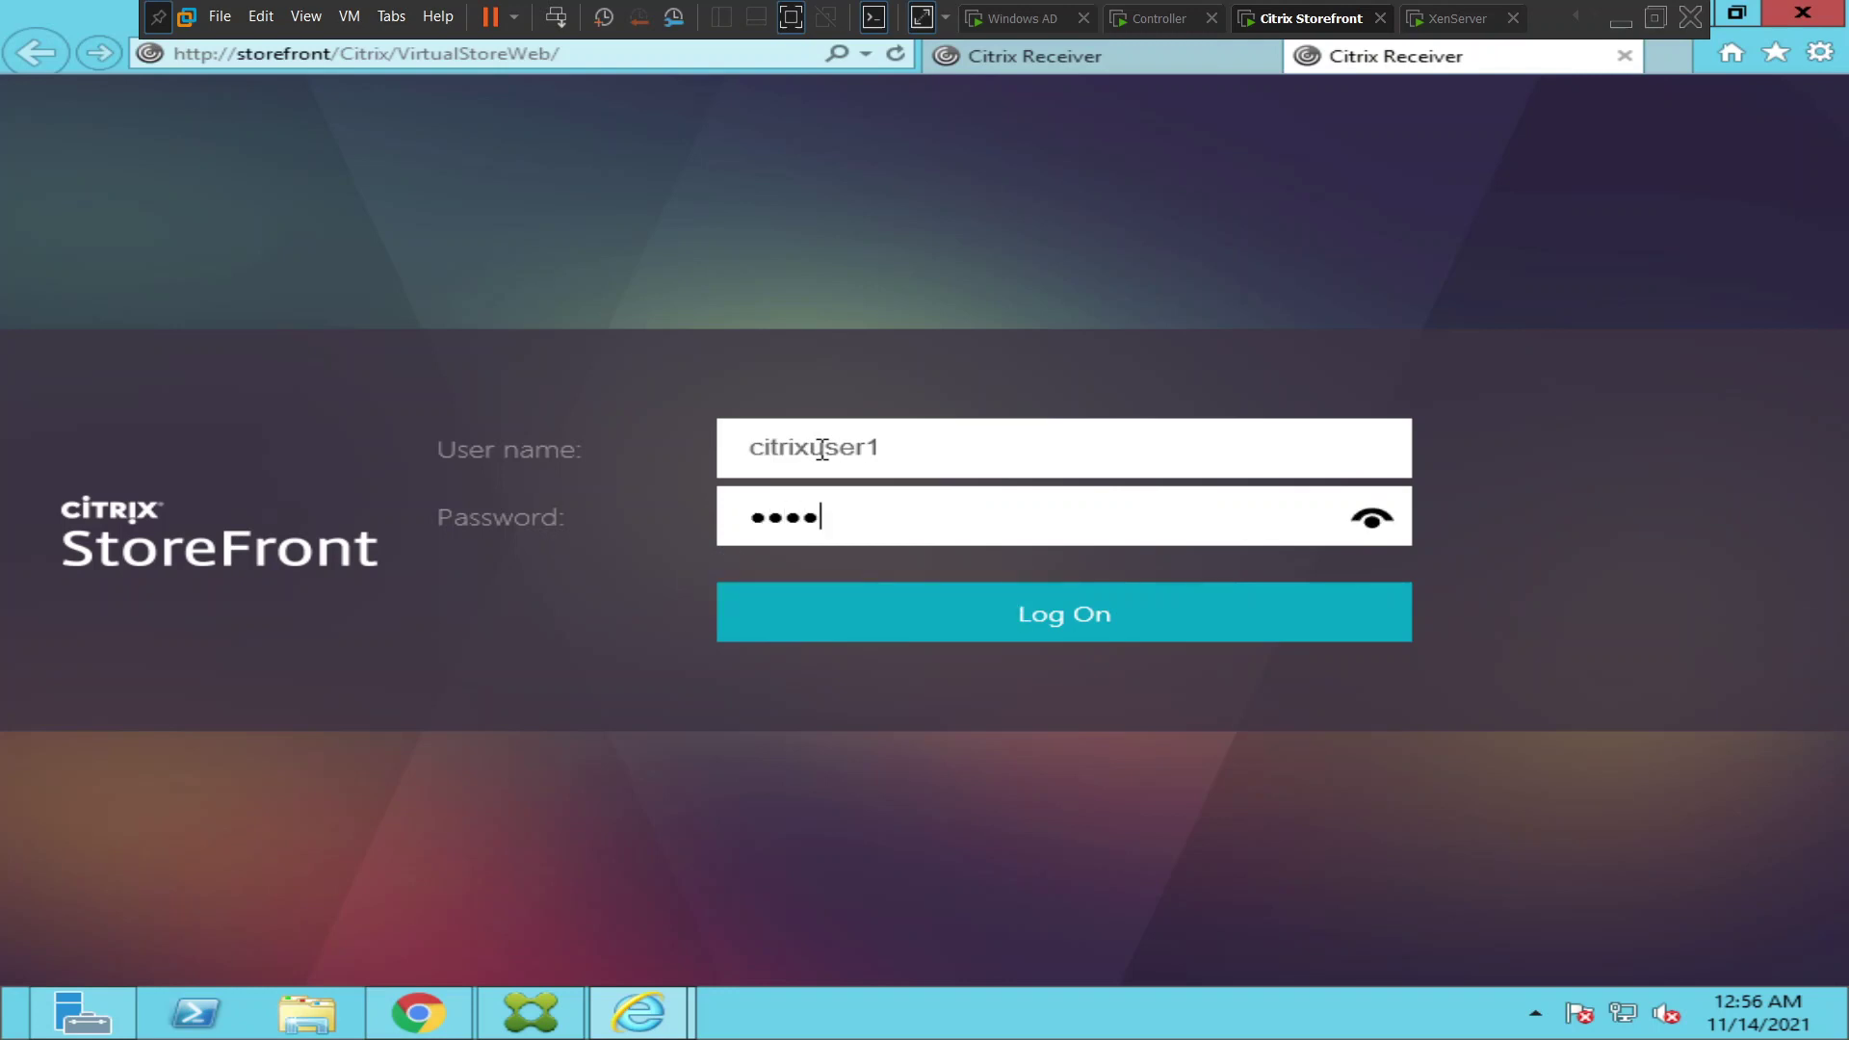
pyautogui.write('••••')
pyautogui.press('Return')
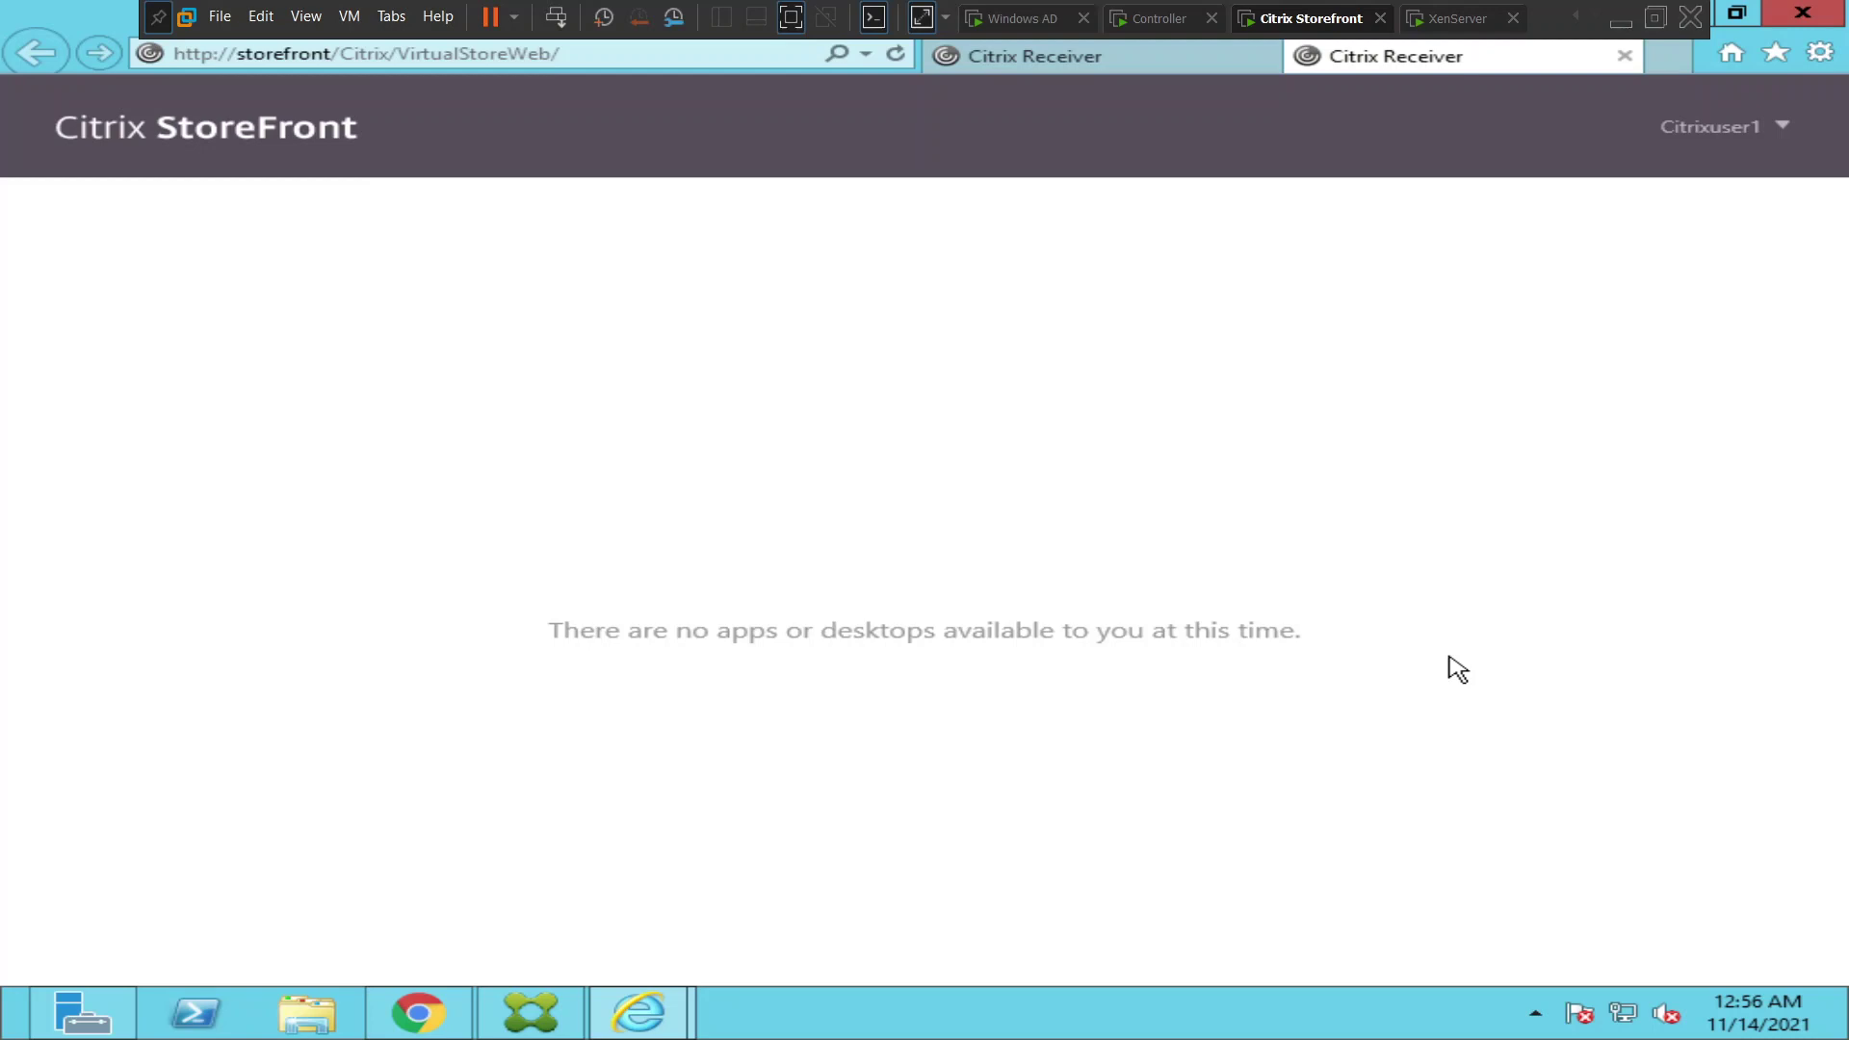
# - Log that user off and sign in with the helpdesk account's credentials
pyautogui.click(1719, 133)
pyautogui.click(1697, 313)
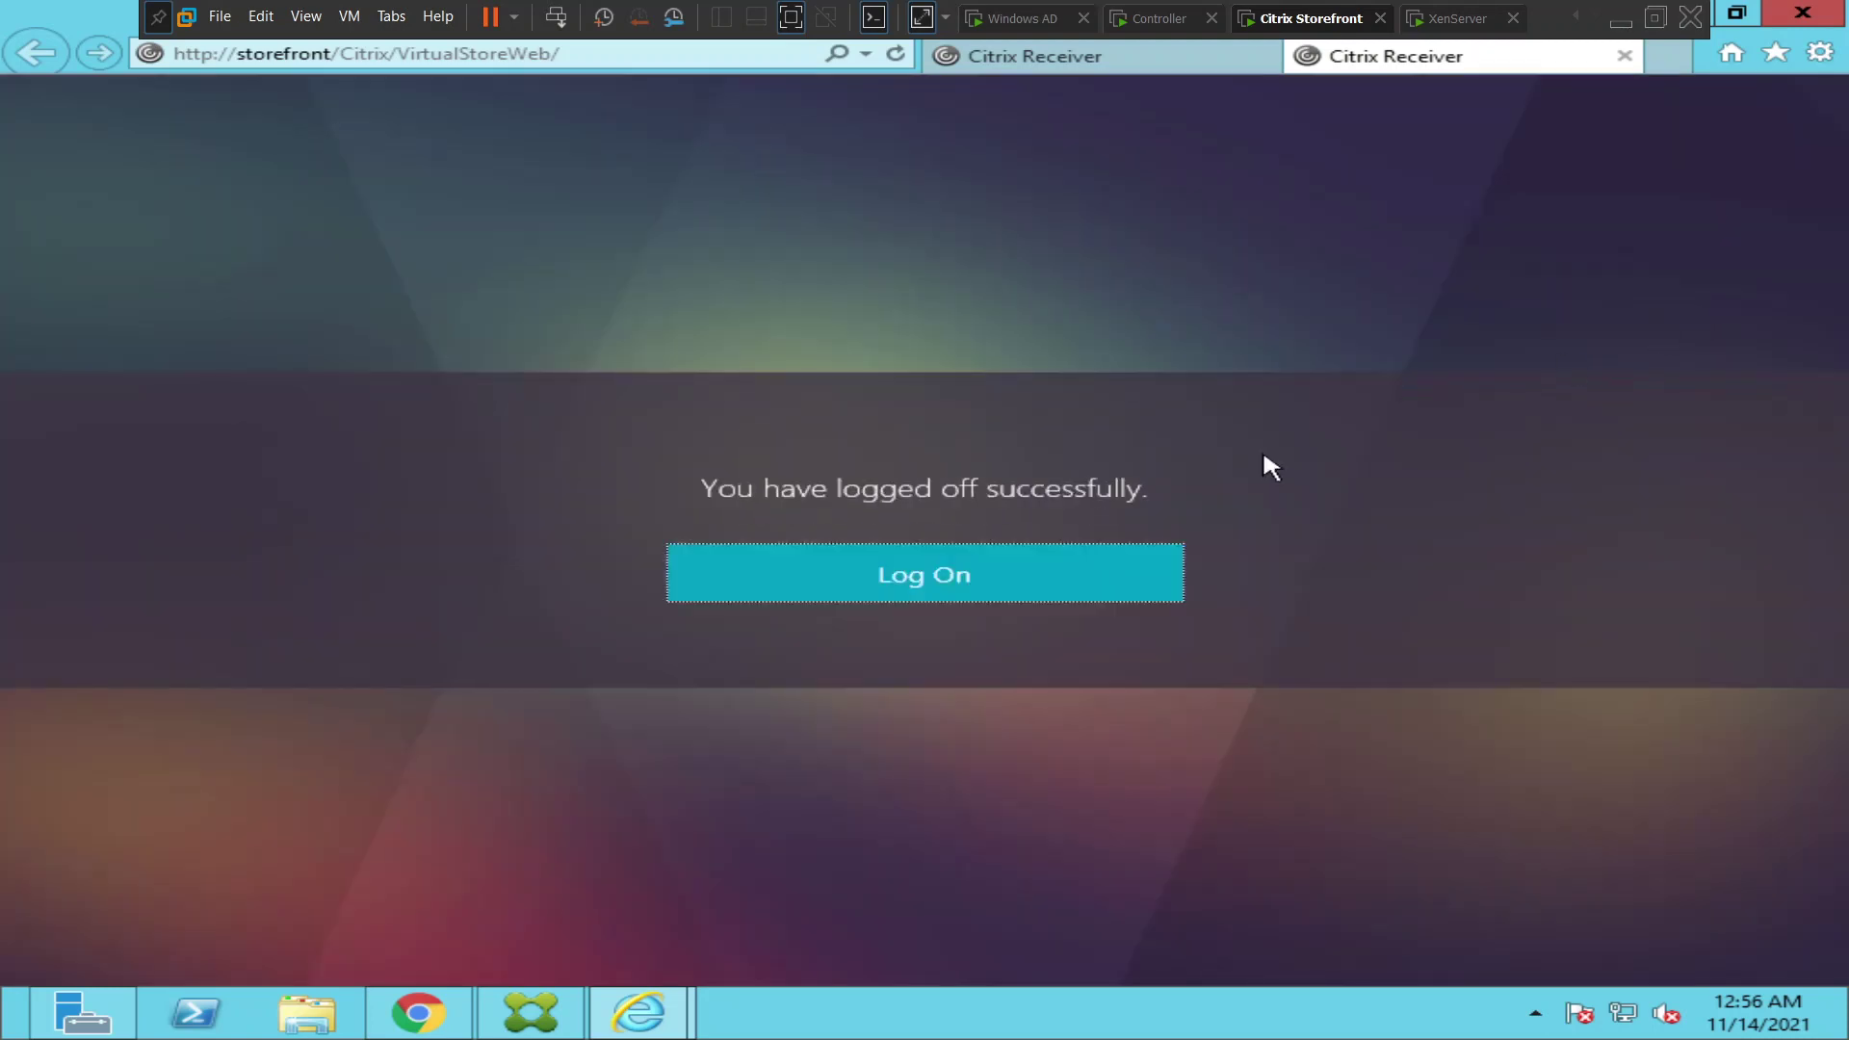
pyautogui.click(910, 586)
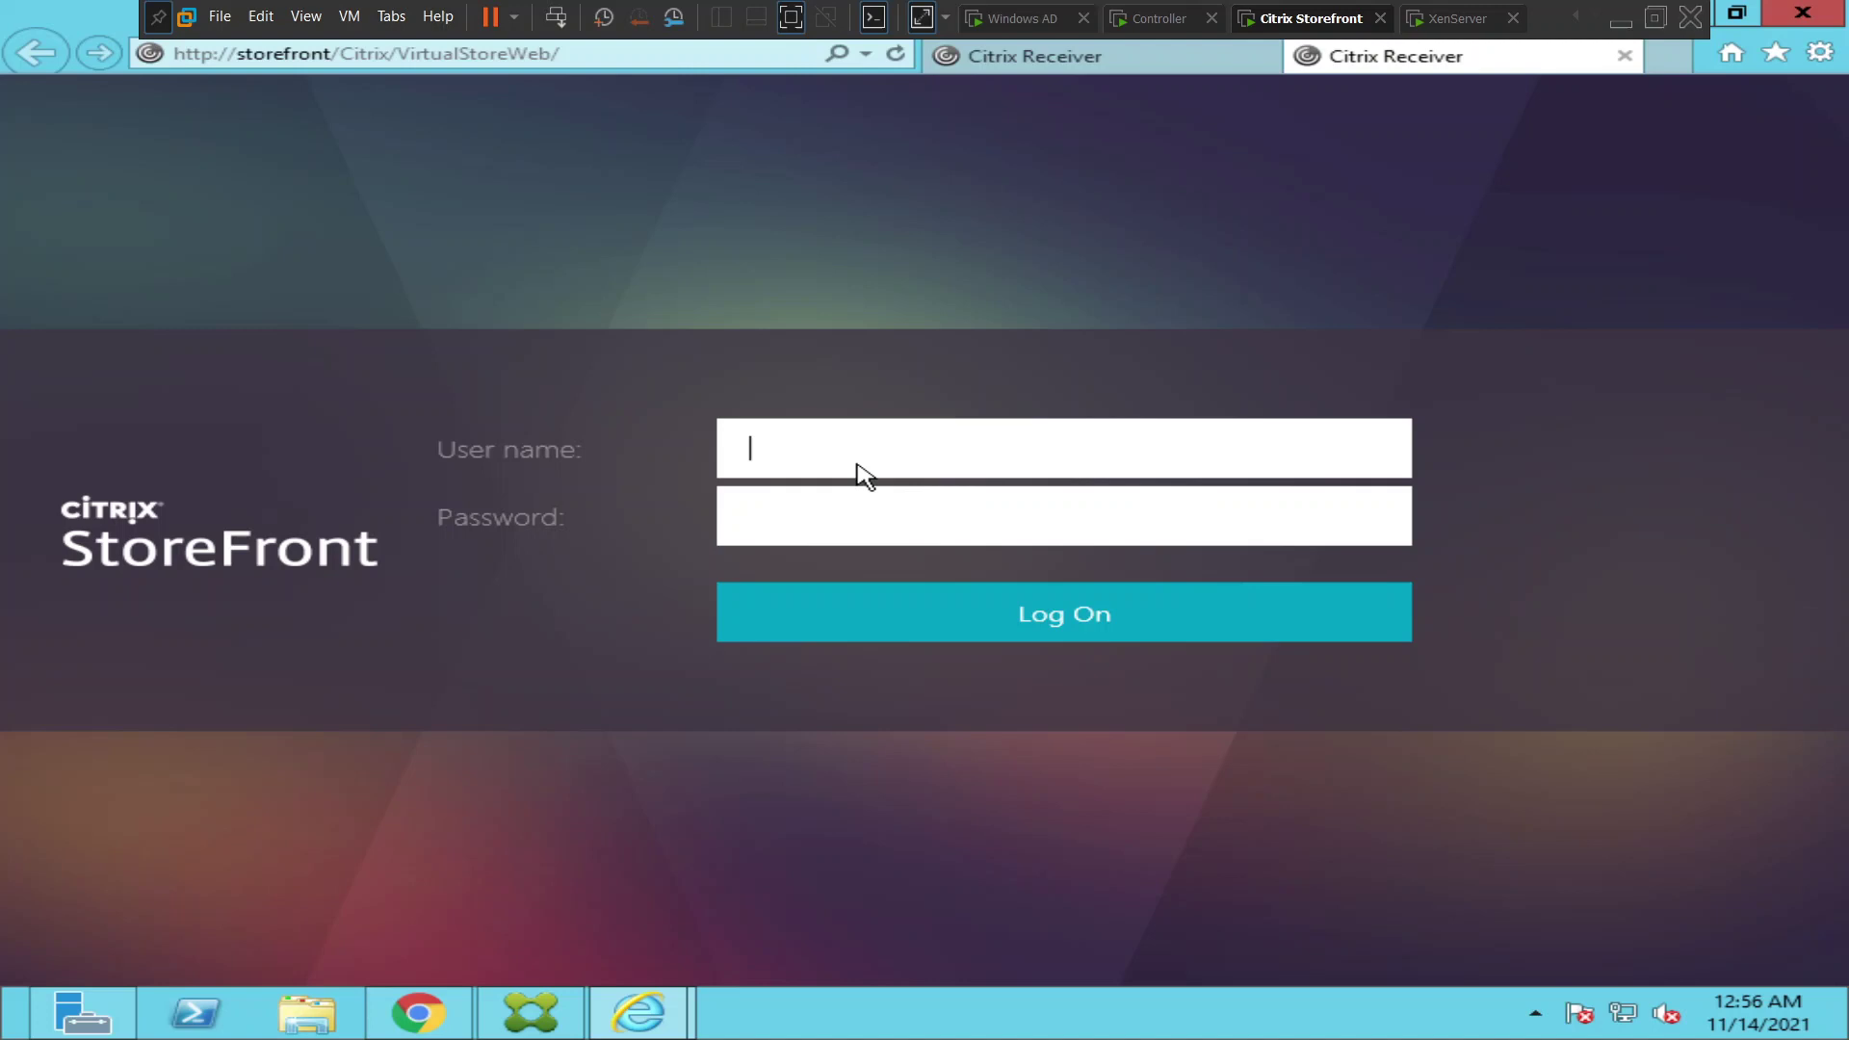
pyautogui.write('helpdesk')
pyautogui.press('Tab')
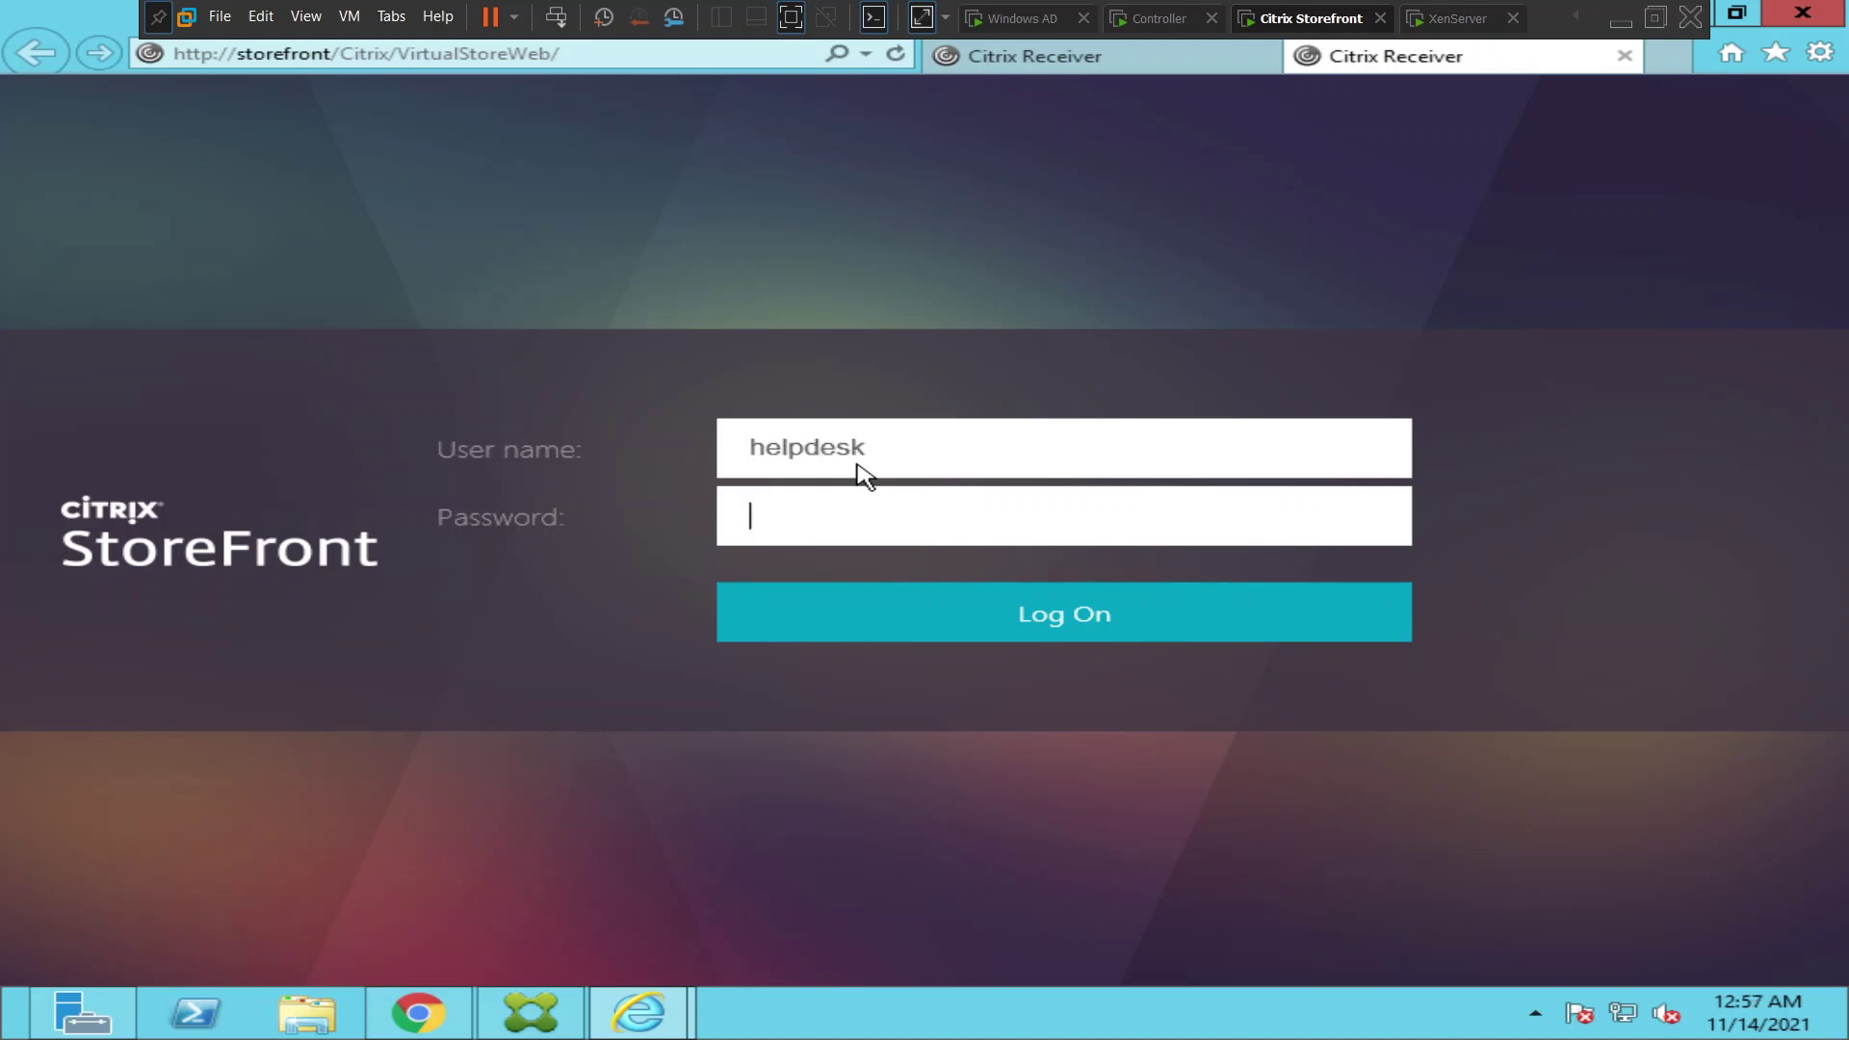
pyautogui.press('capslock')
pyautogui.write('P')
pyautogui.press('capslock')
pyautogui.write('assword')
pyautogui.press('Return')
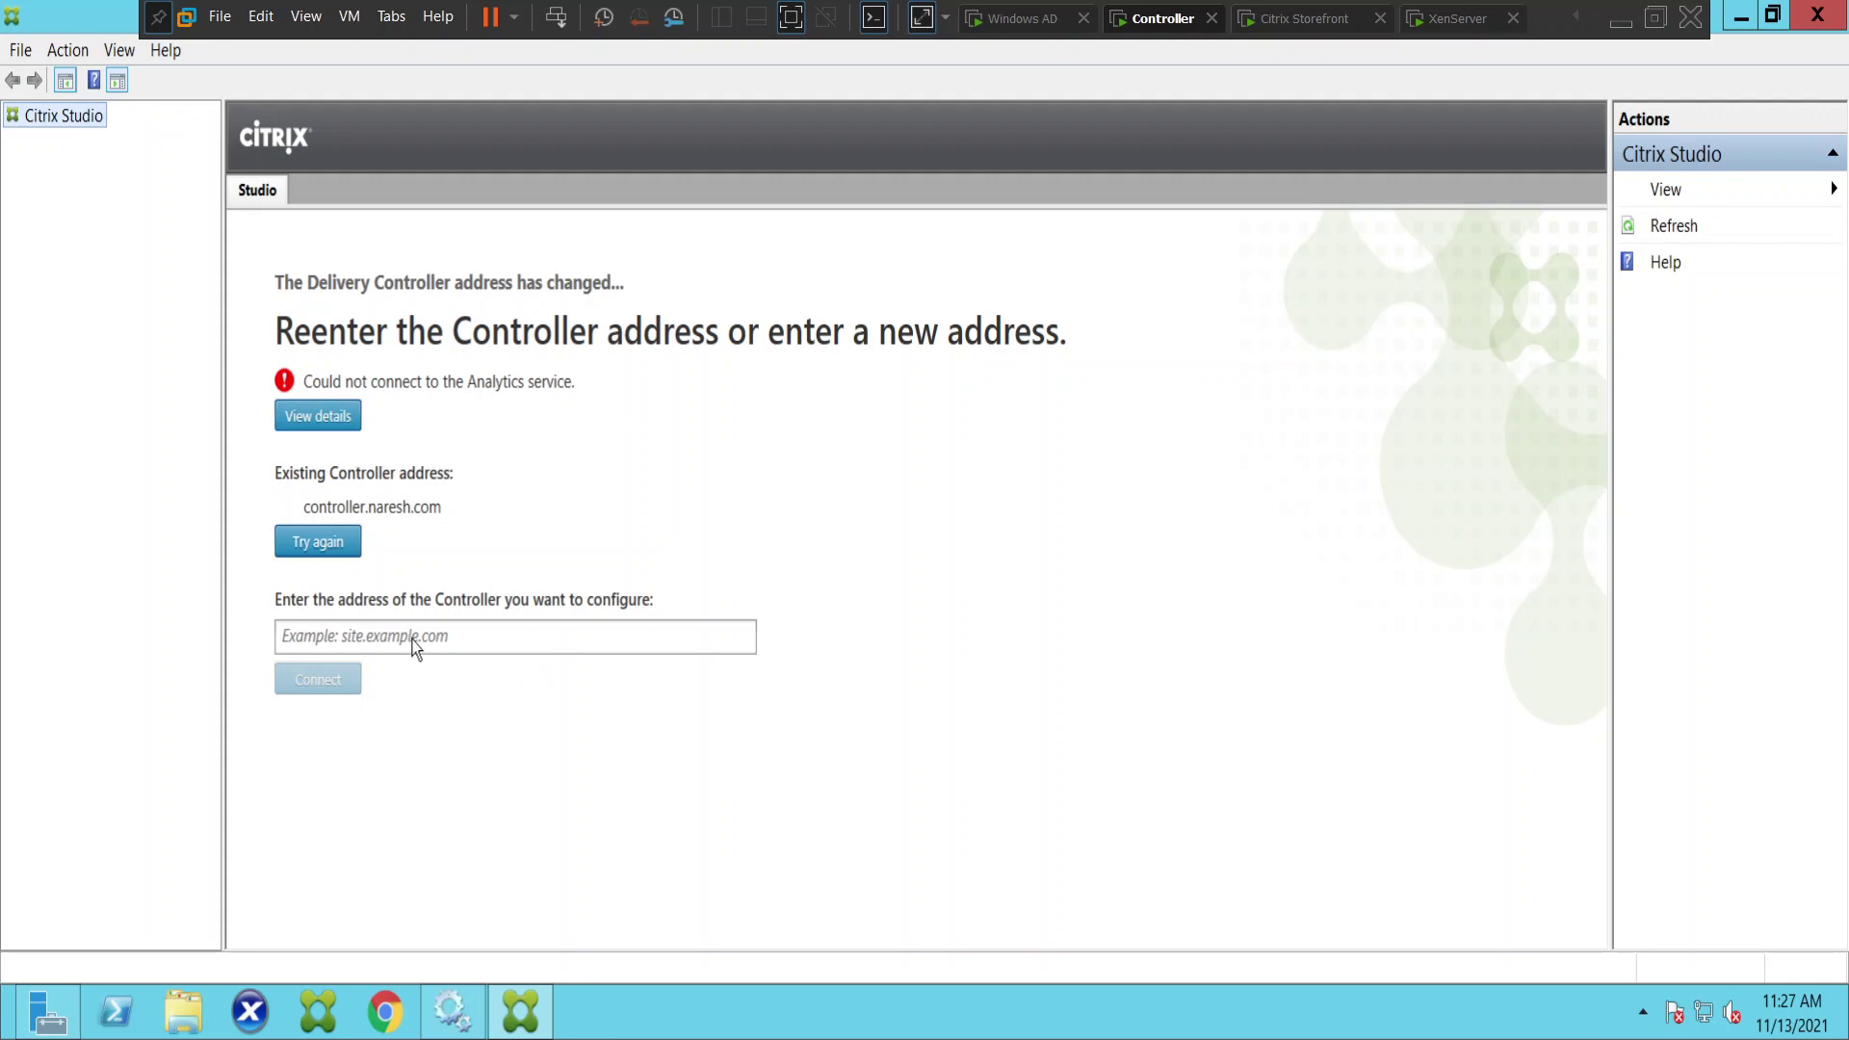
# - Reconnect Studio to controller.naresh.com, dismiss the Analytics connection error, and bring up Services
pyautogui.click(343, 643)
pyautogui.click(322, 640)
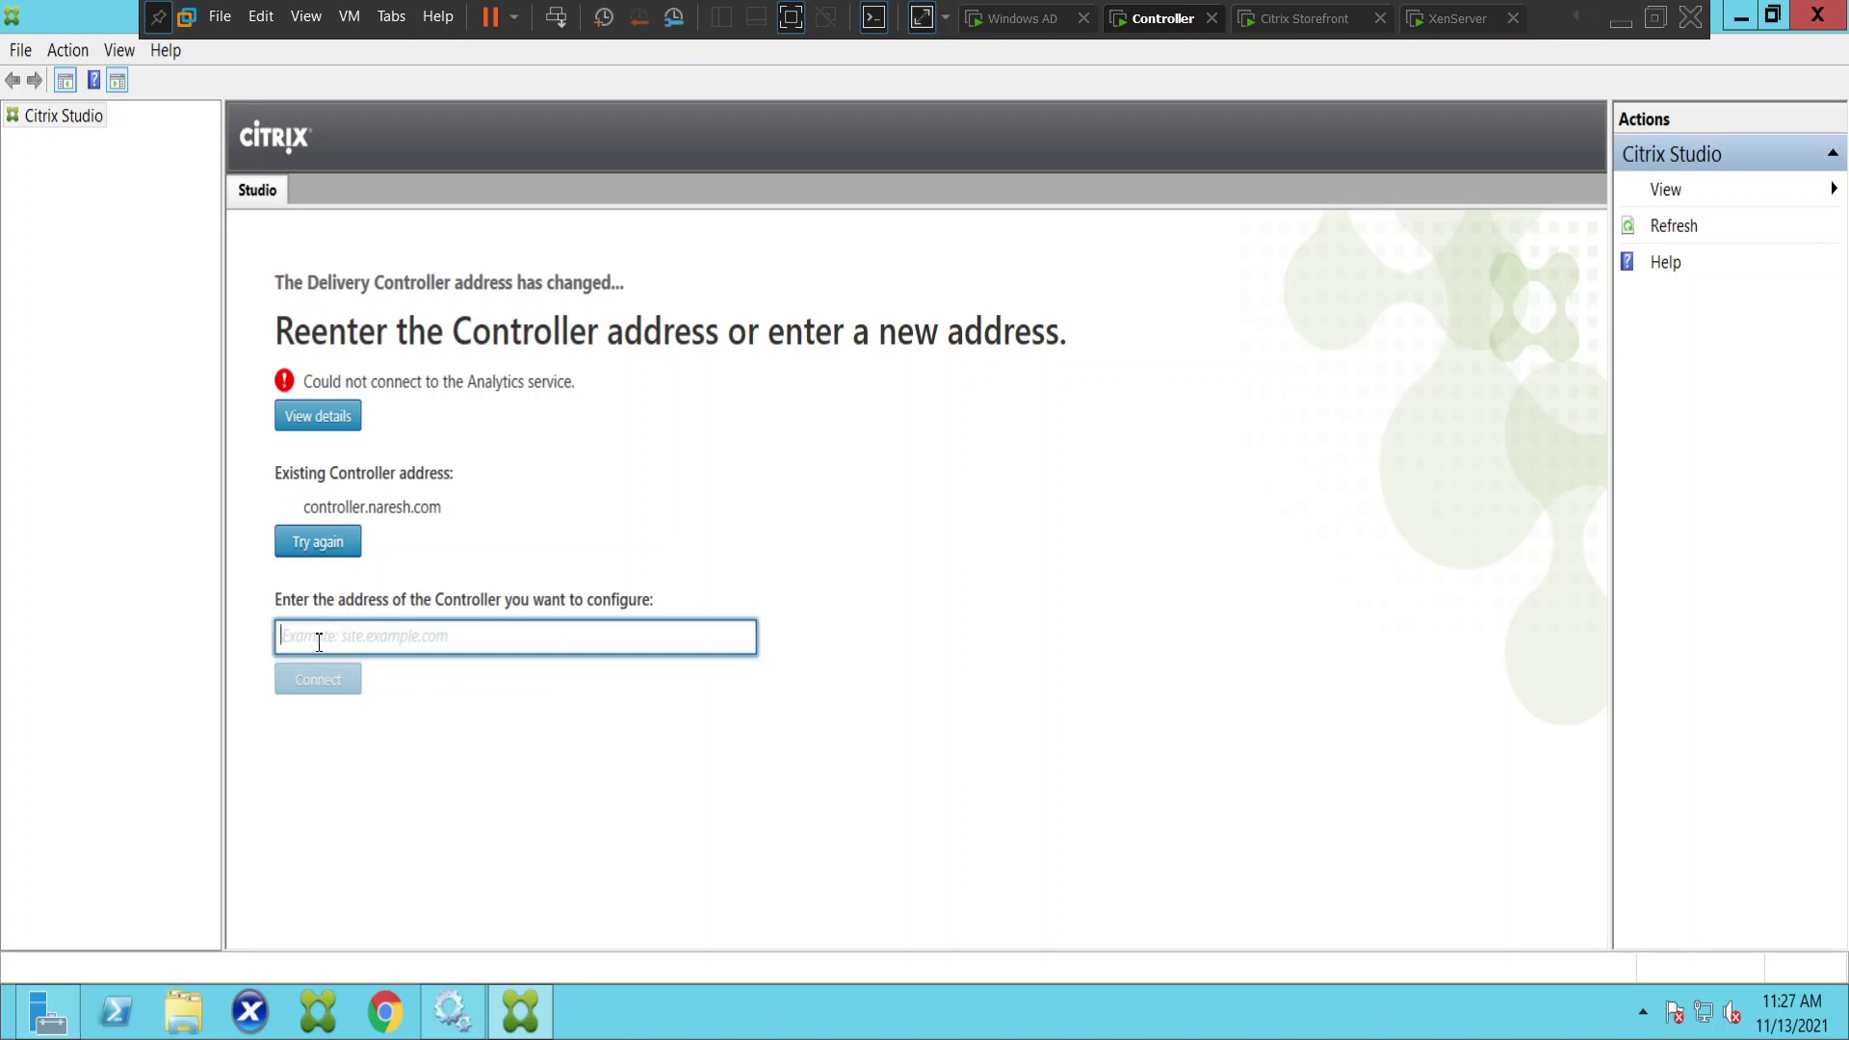
pyautogui.write('controller.naresh')
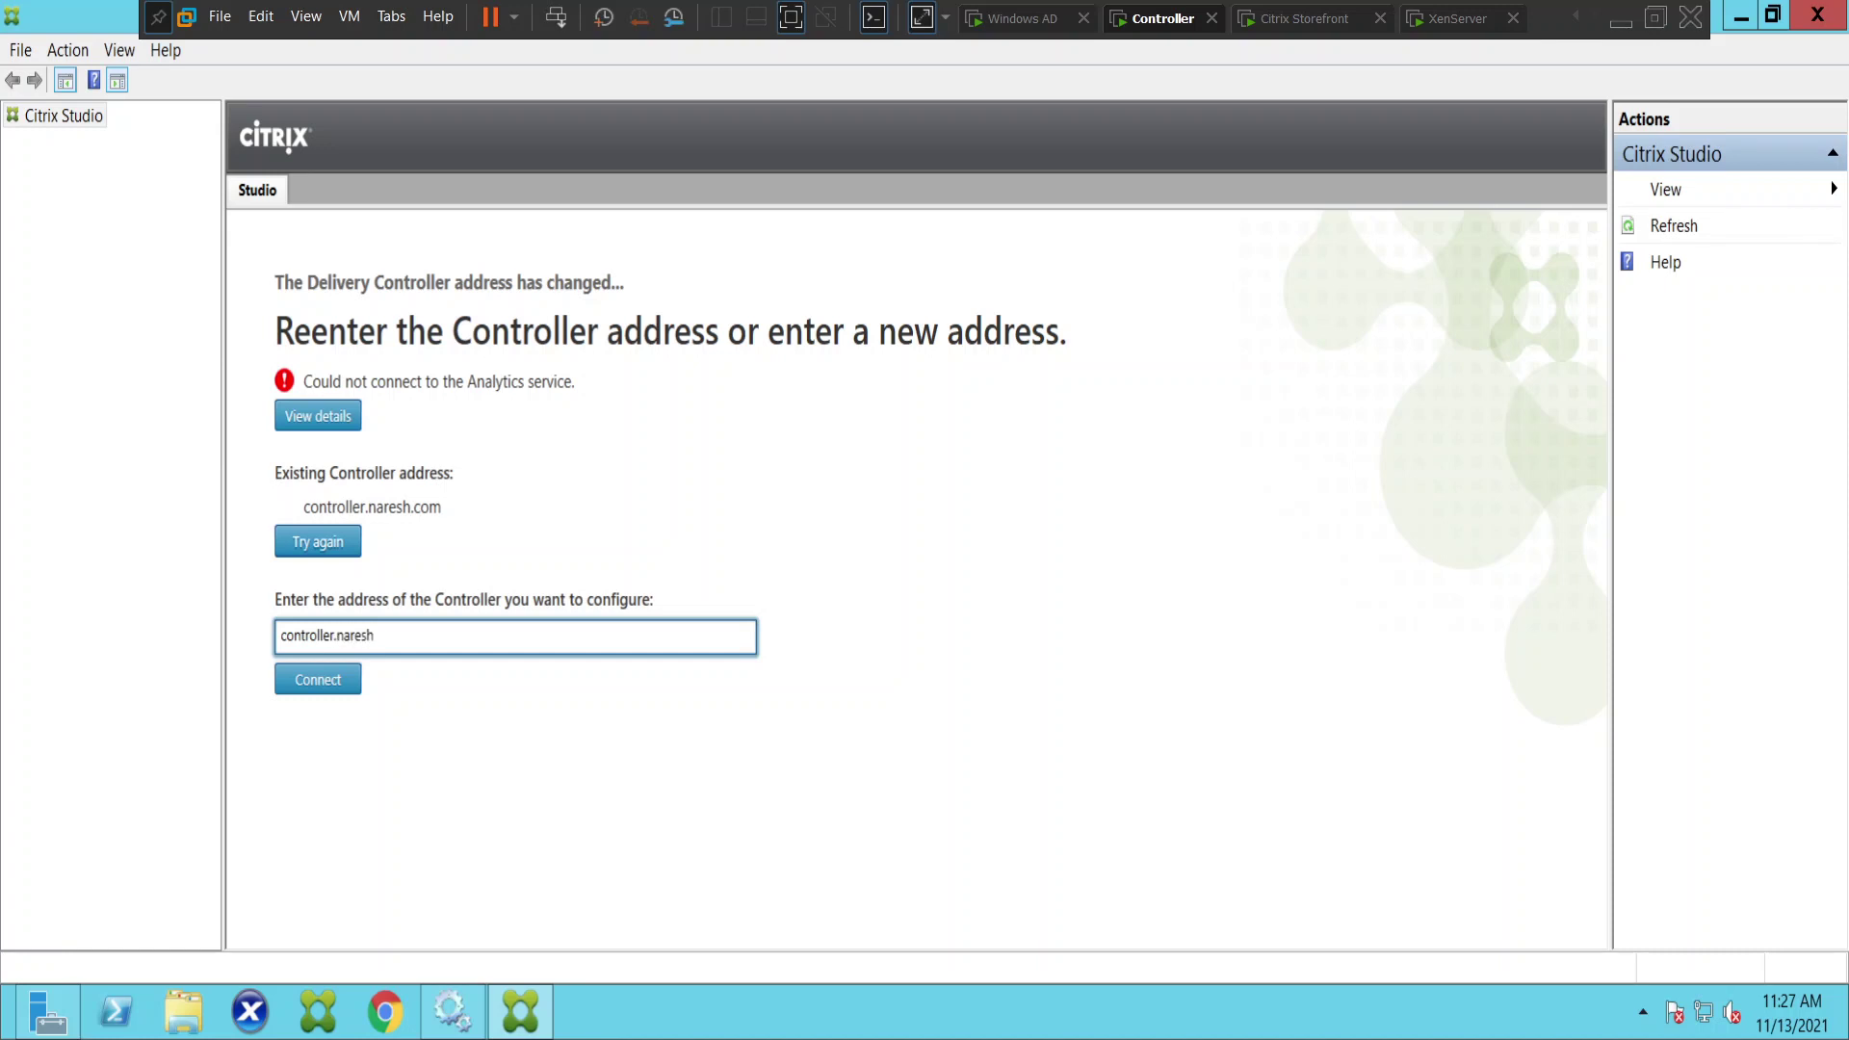
pyautogui.write('.com')
pyautogui.click(319, 683)
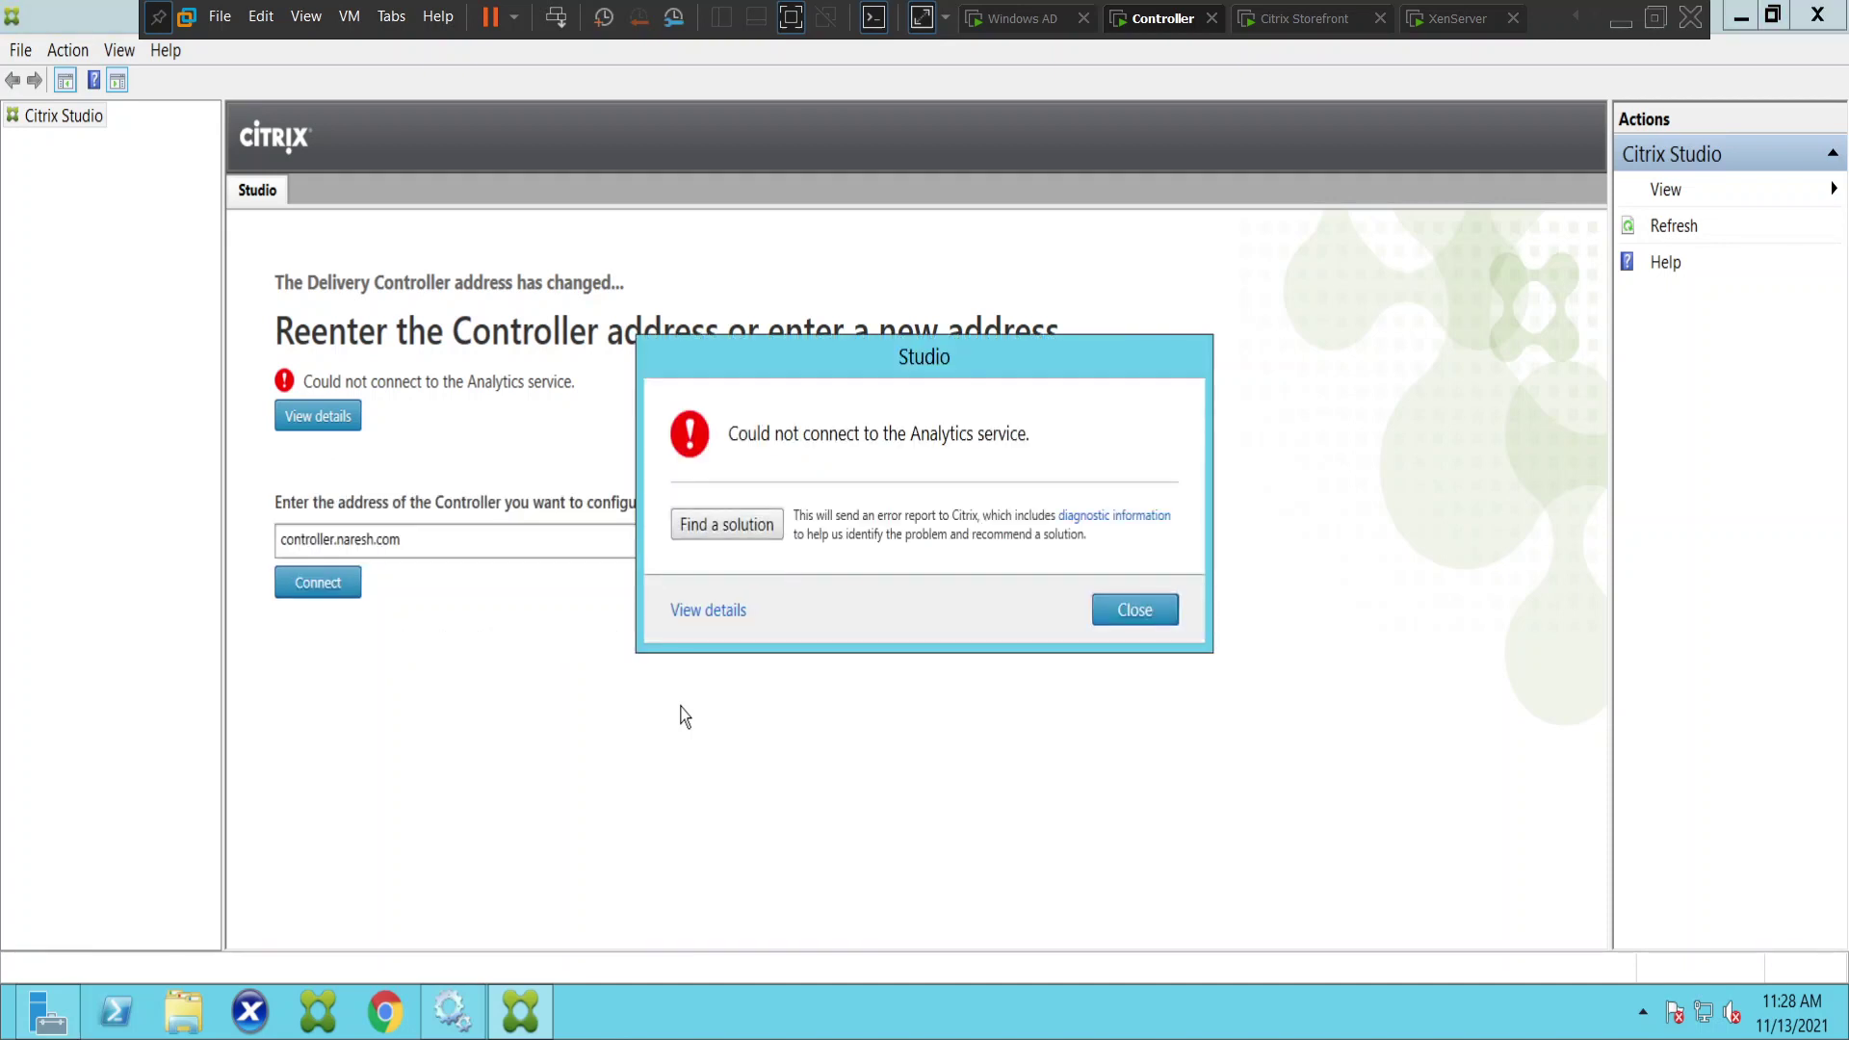
pyautogui.click(1155, 618)
pyautogui.click(453, 1011)
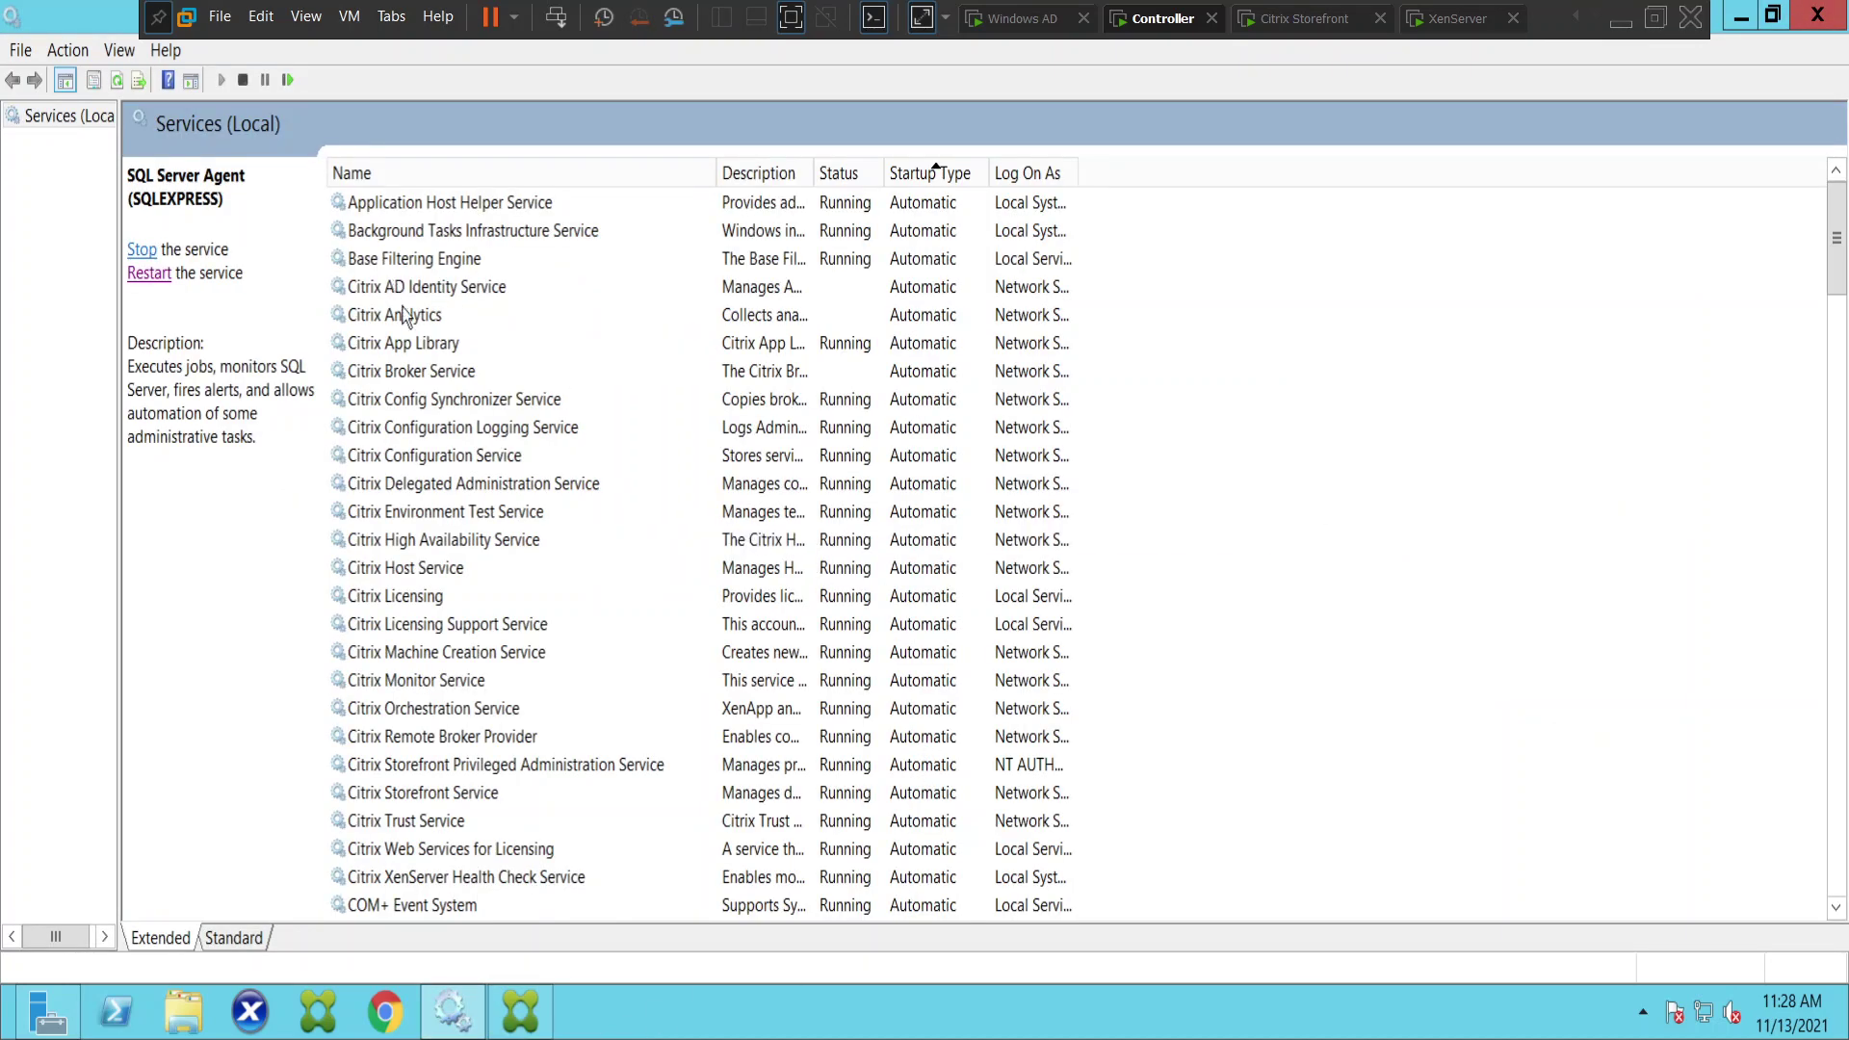
# - Start the stopped Citrix AD Identity, Citrix Analytics and Citrix Broker services
pyautogui.click(385, 513)
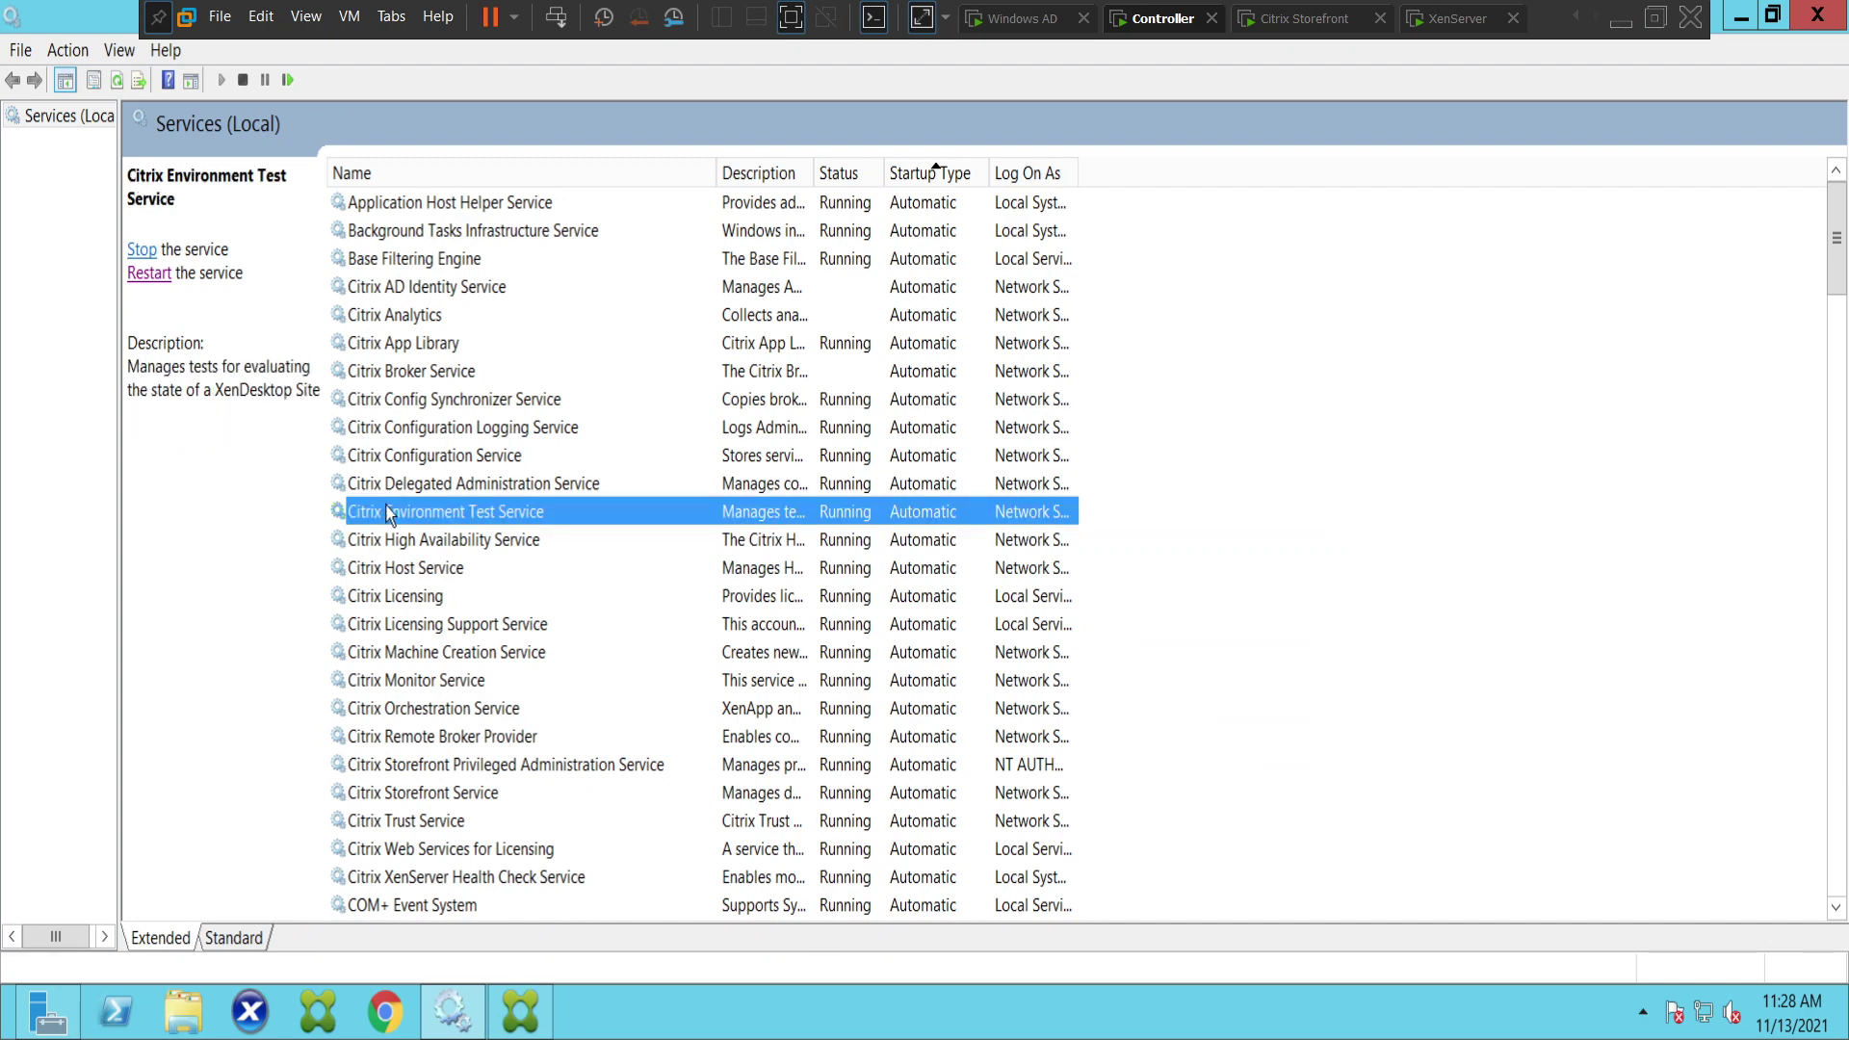
pyautogui.click(397, 294)
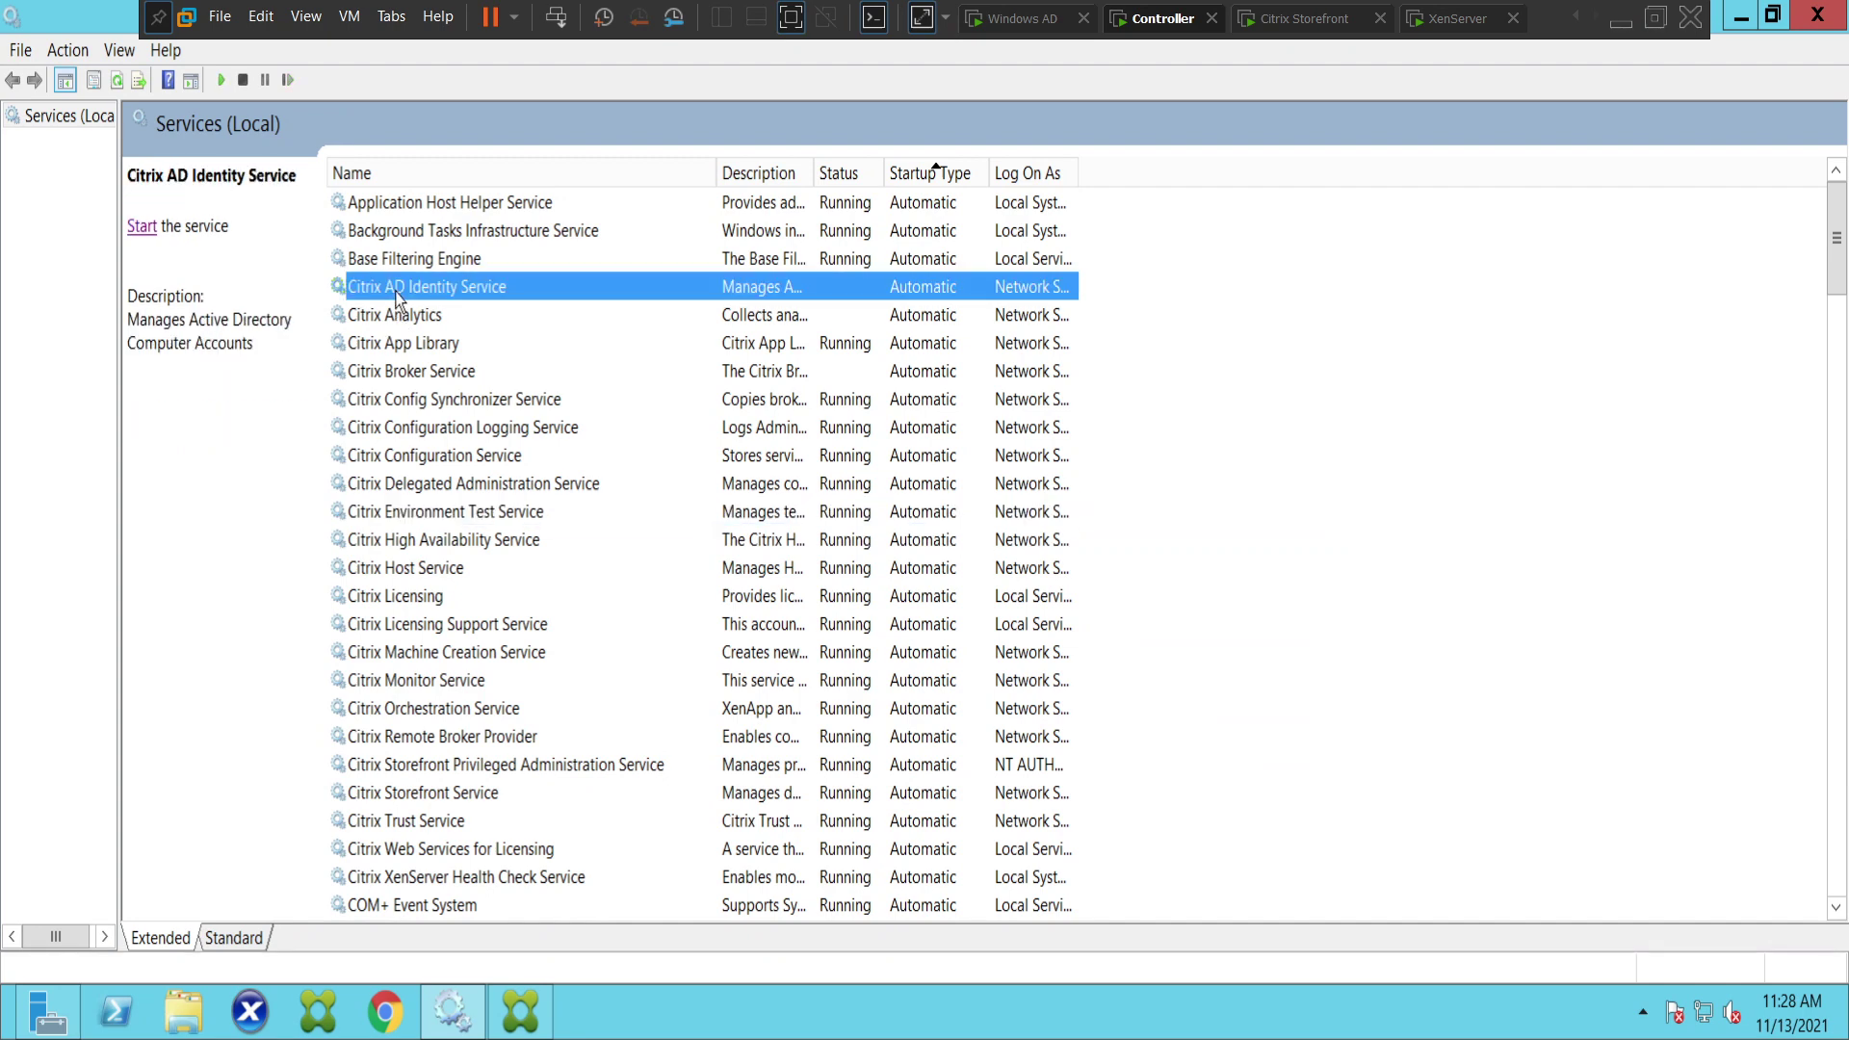
pyautogui.click(143, 227)
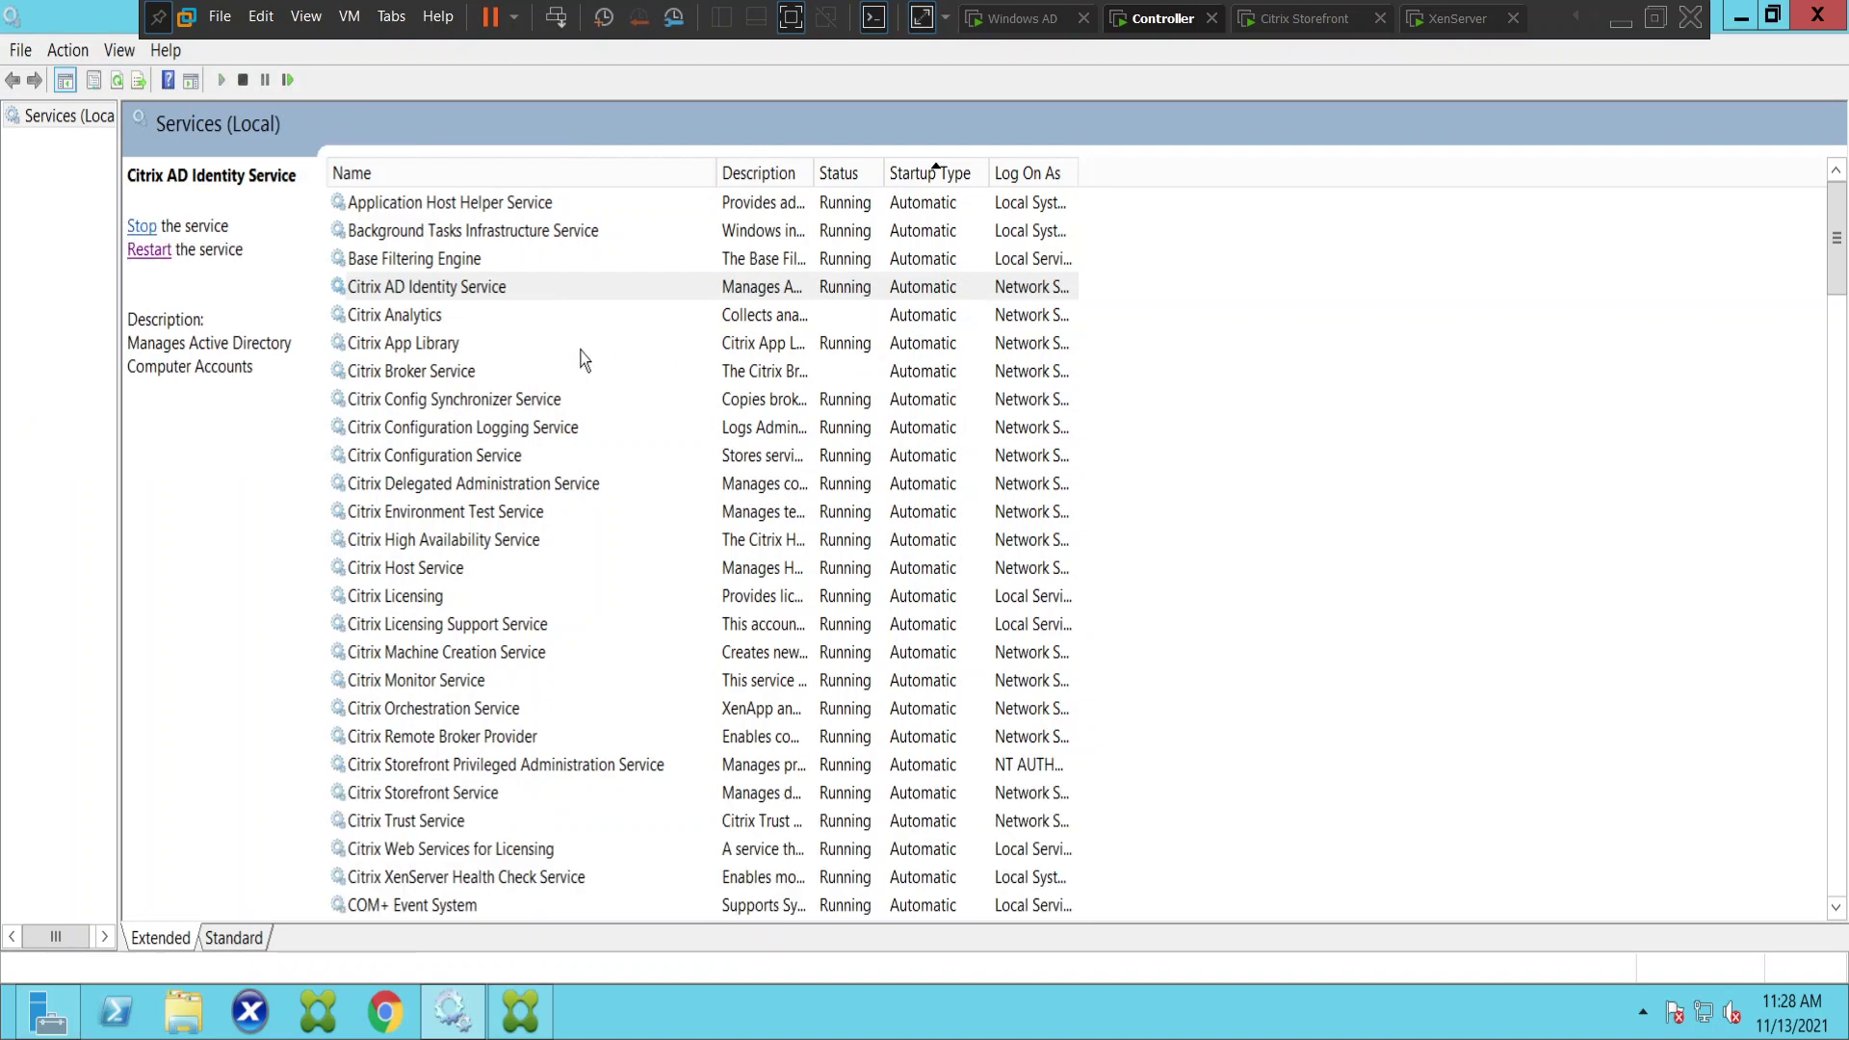
pyautogui.click(404, 316)
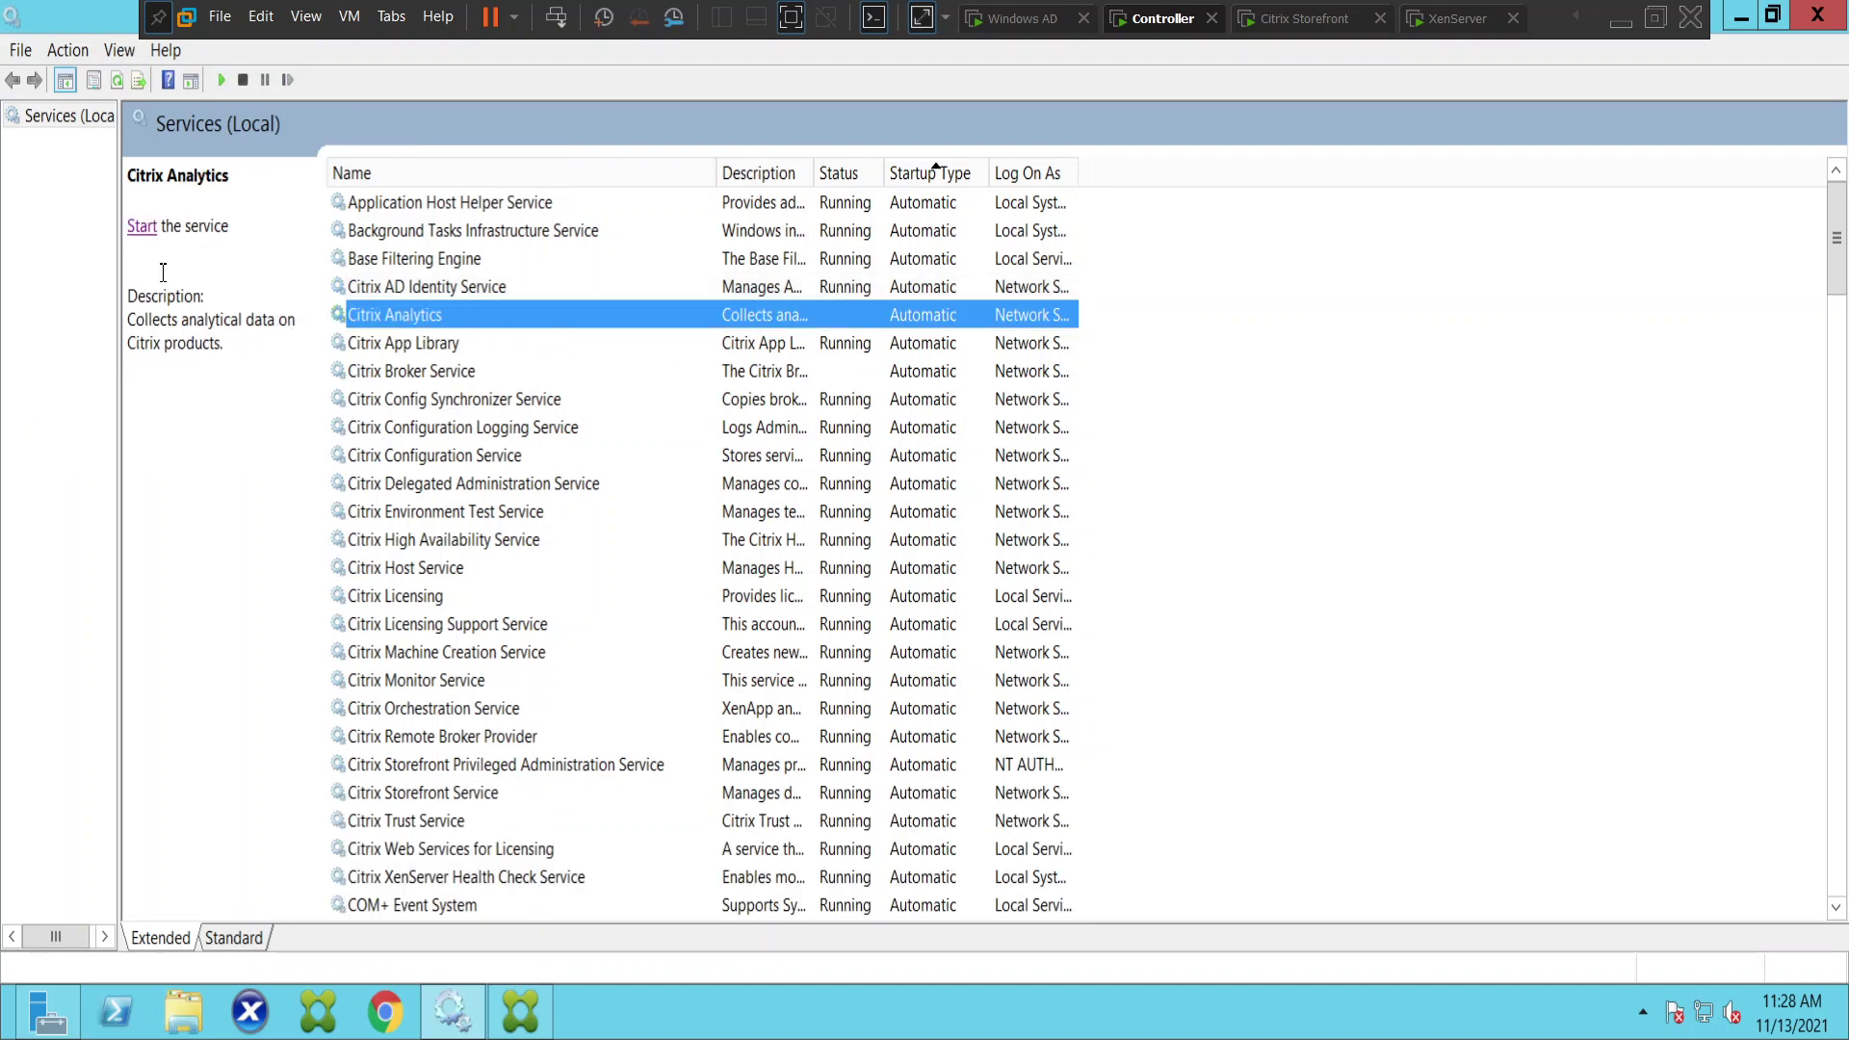
pyautogui.click(141, 226)
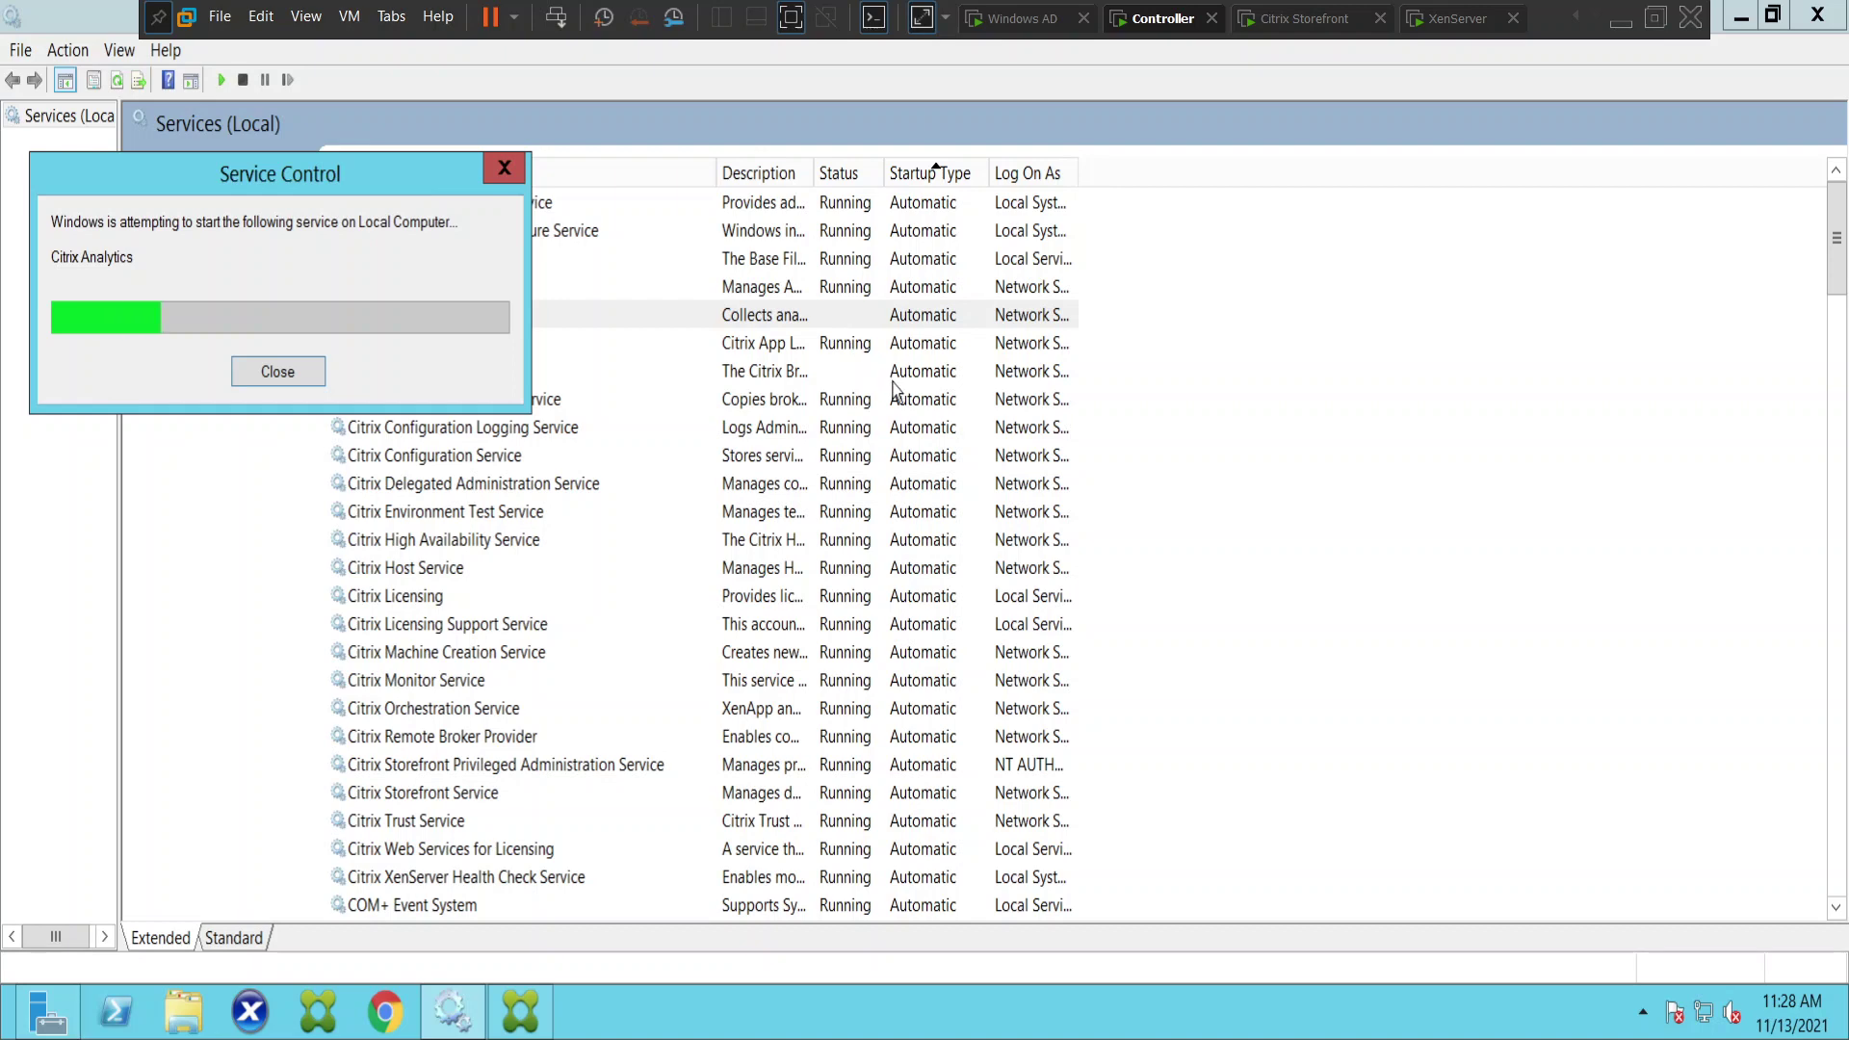
pyautogui.click(433, 380)
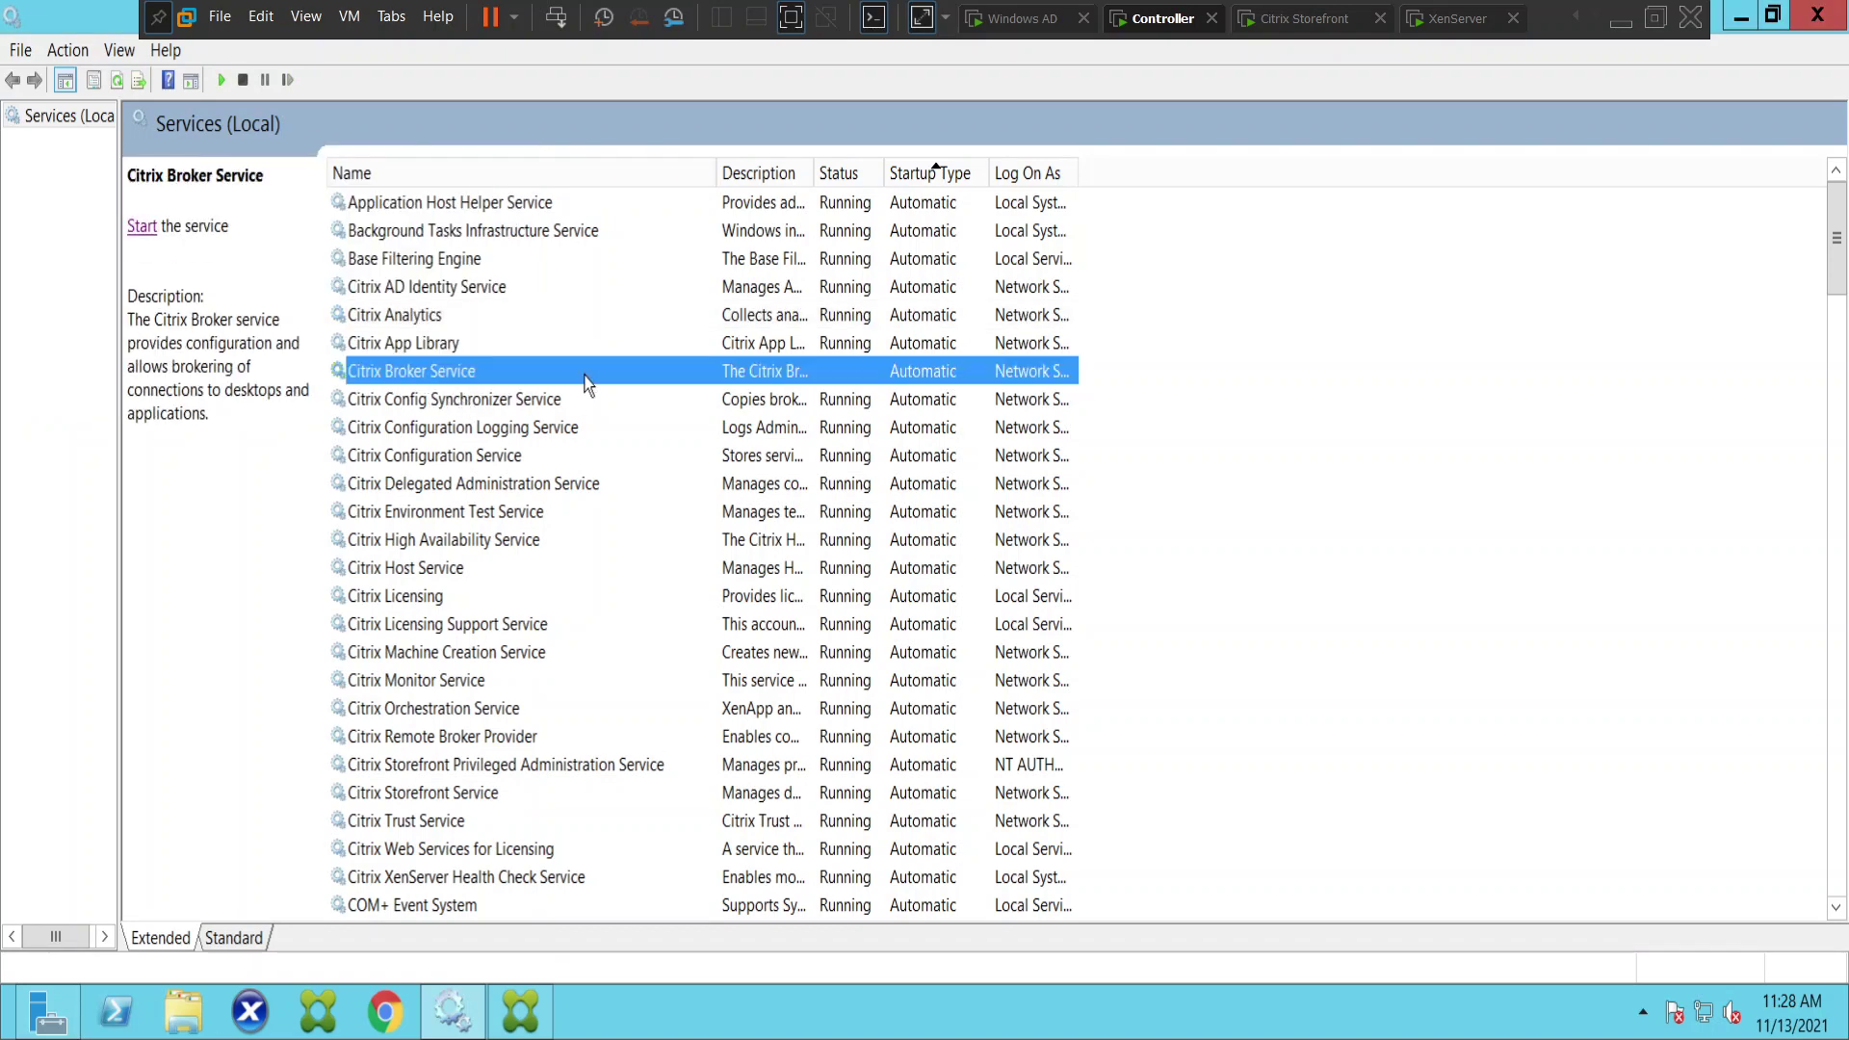
pyautogui.click(140, 229)
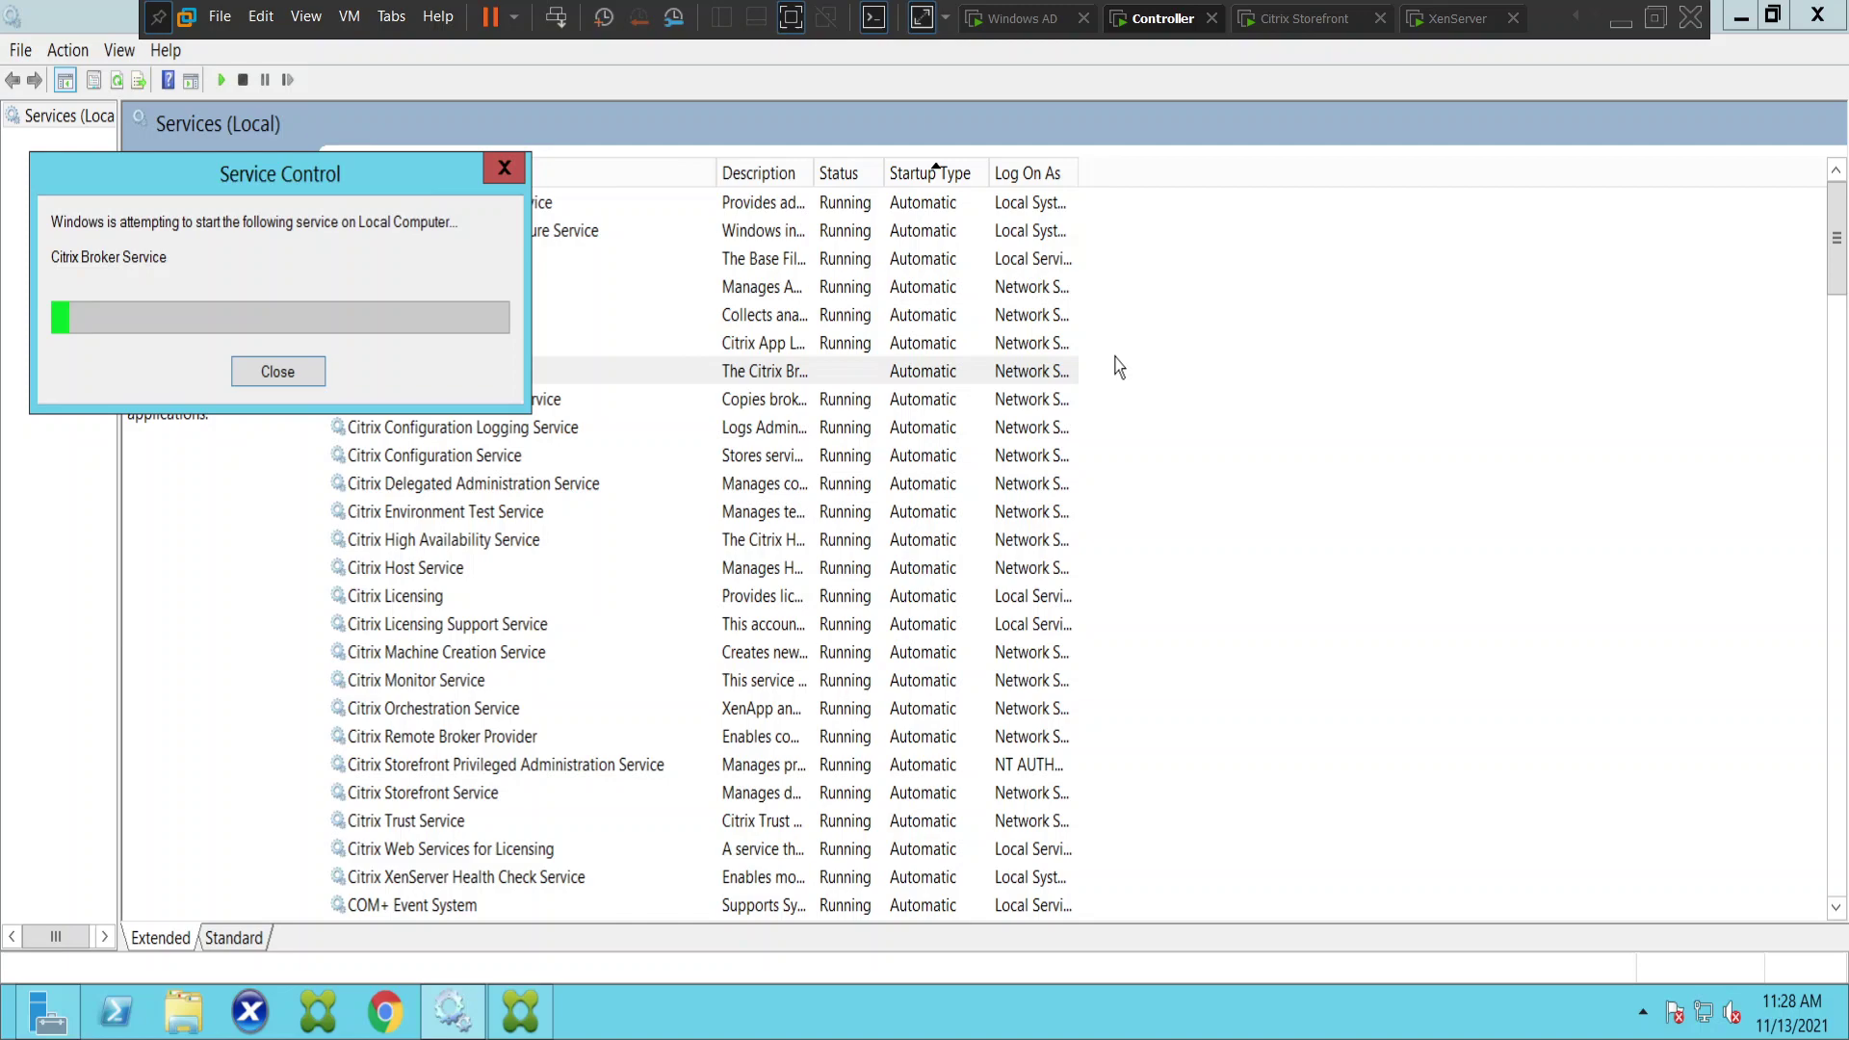
# - Check the Citrix Environment Test Service and review the rest of the services list
pyautogui.click(950, 525)
pyautogui.scroll(-7, 950, 525)
pyautogui.scroll(-7, 949, 532)
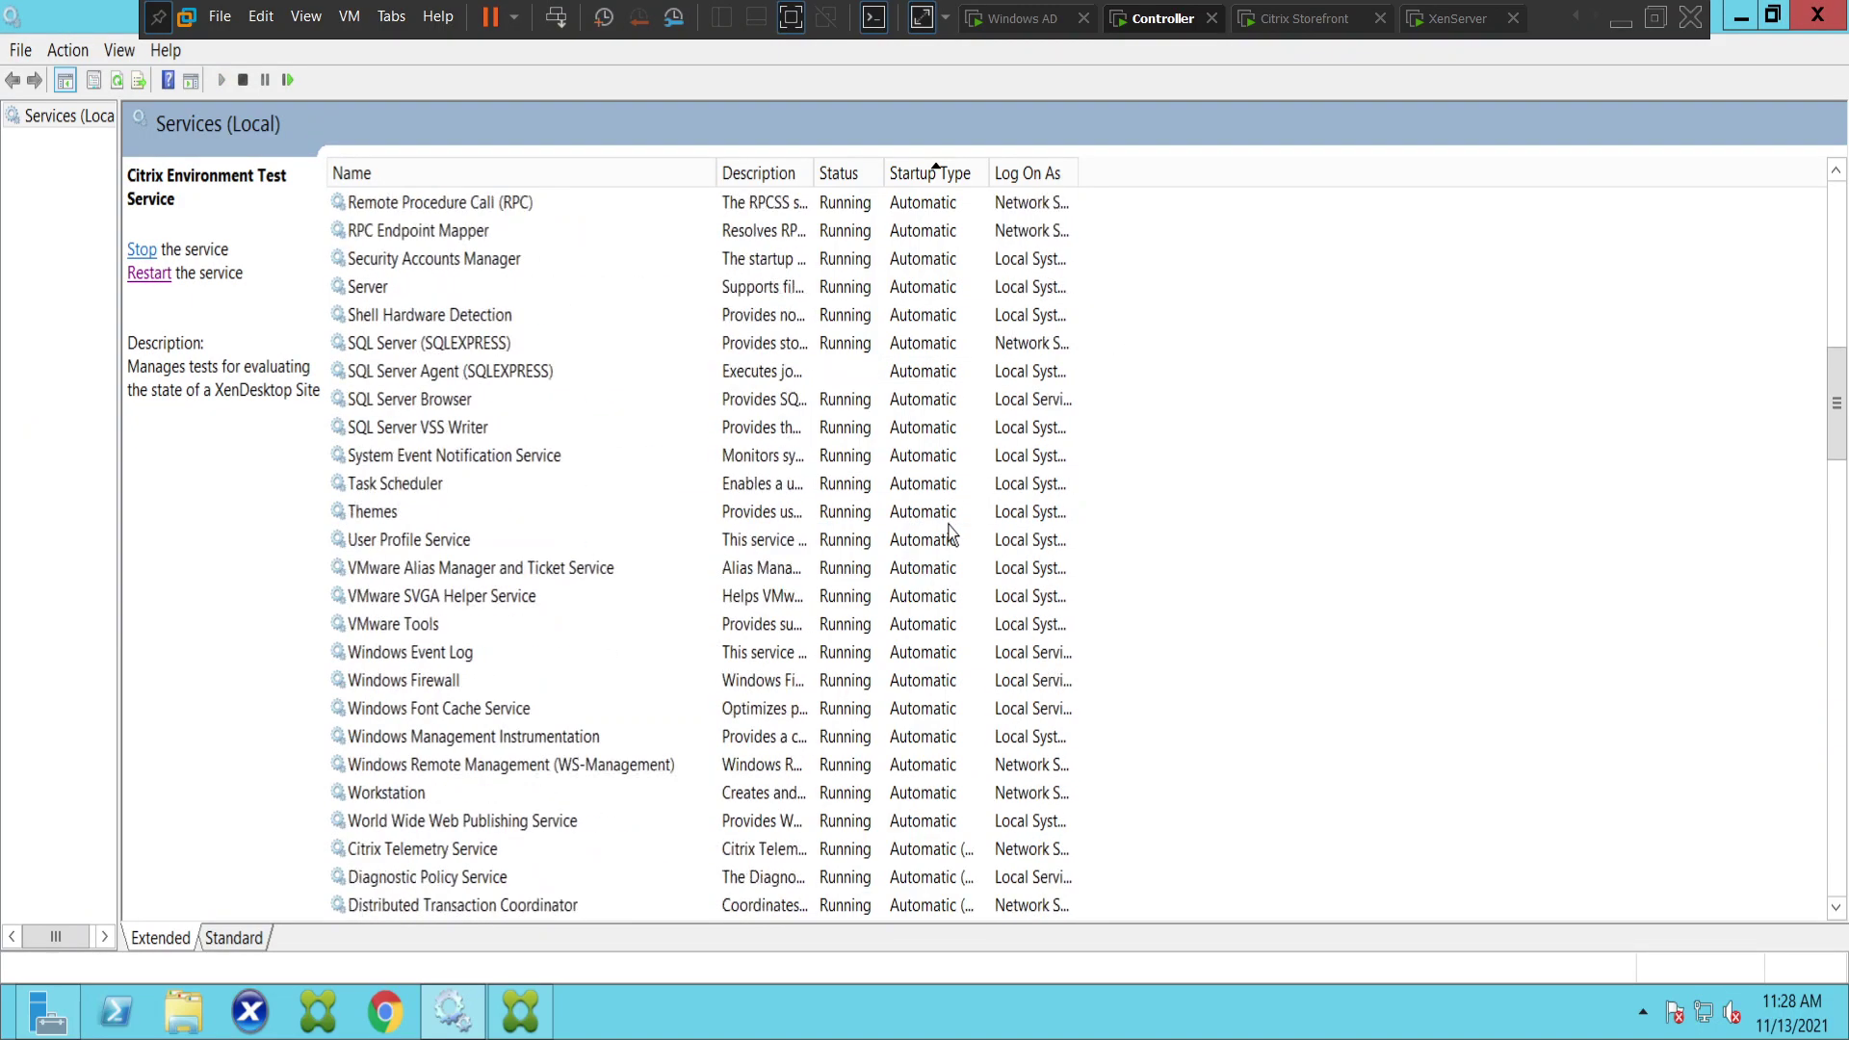
pyautogui.scroll(-4, 950, 533)
pyautogui.scroll(15, 945, 525)
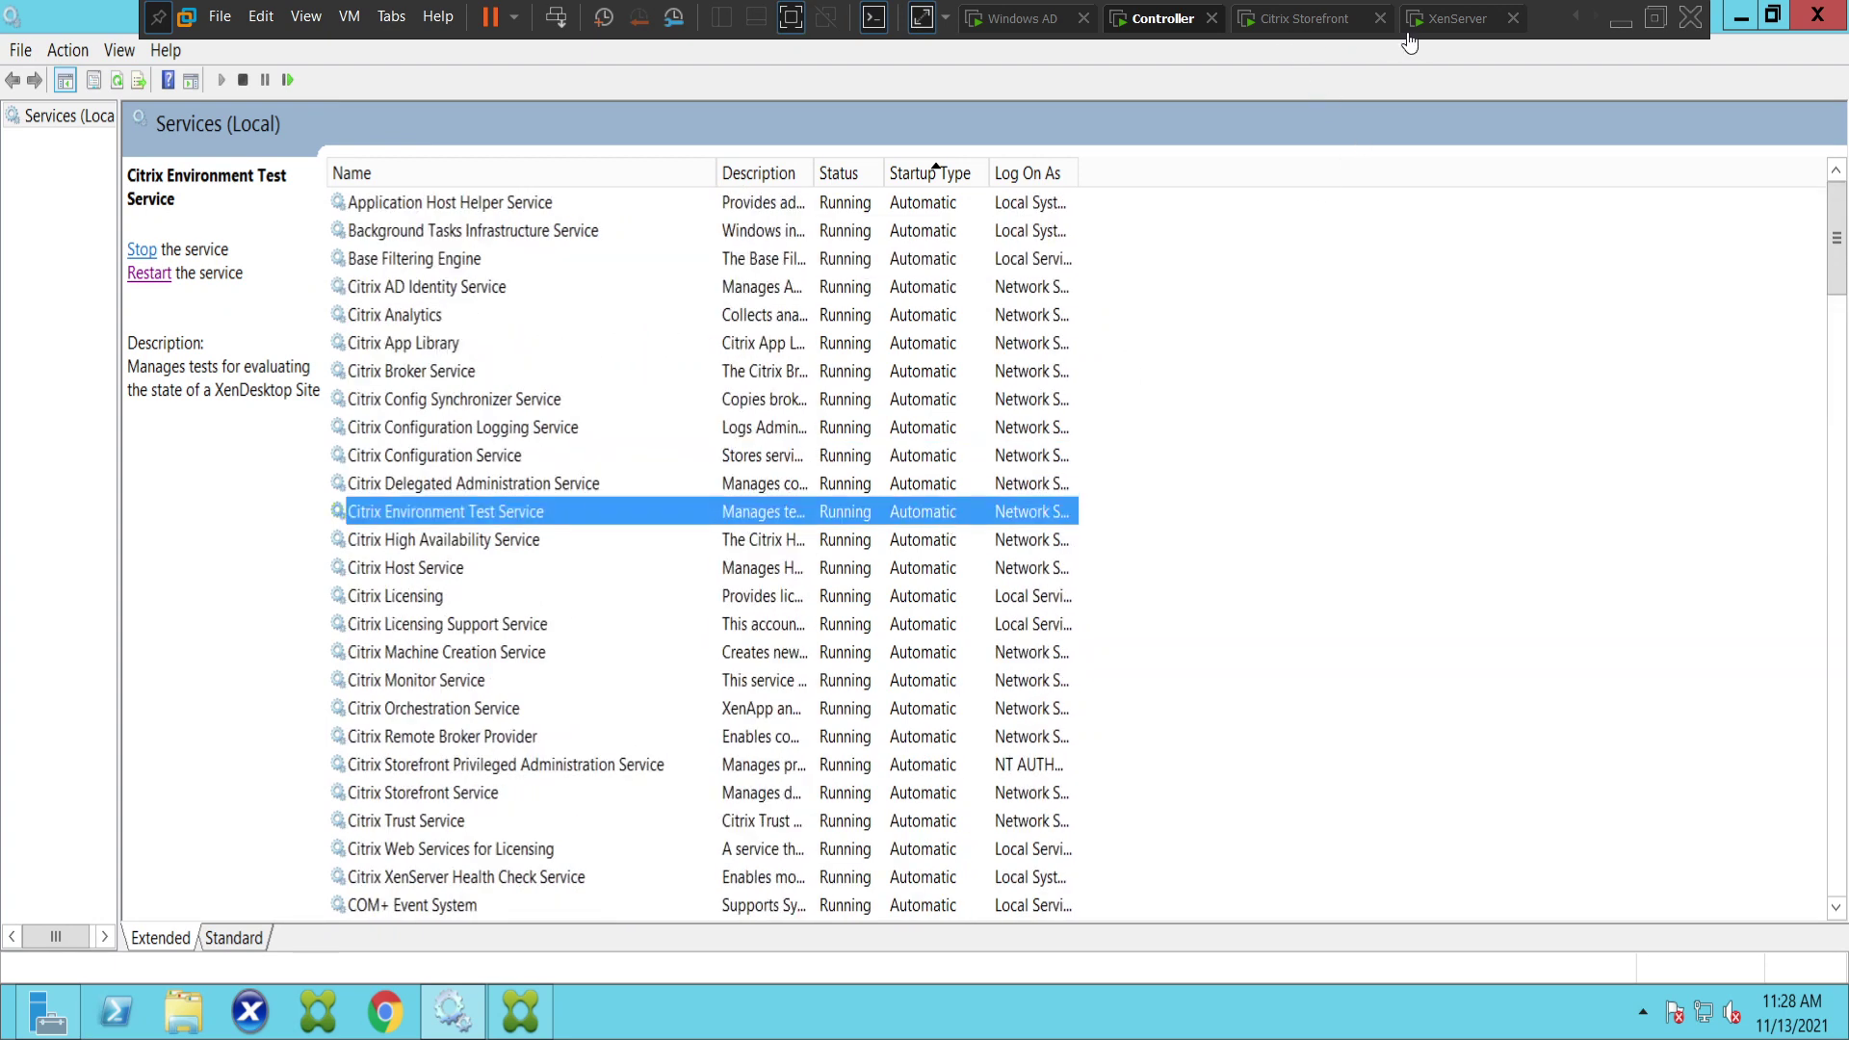
# - Return to Studio's Reenter Controller page and connect to the entered Controller address
pyautogui.click(520, 1011)
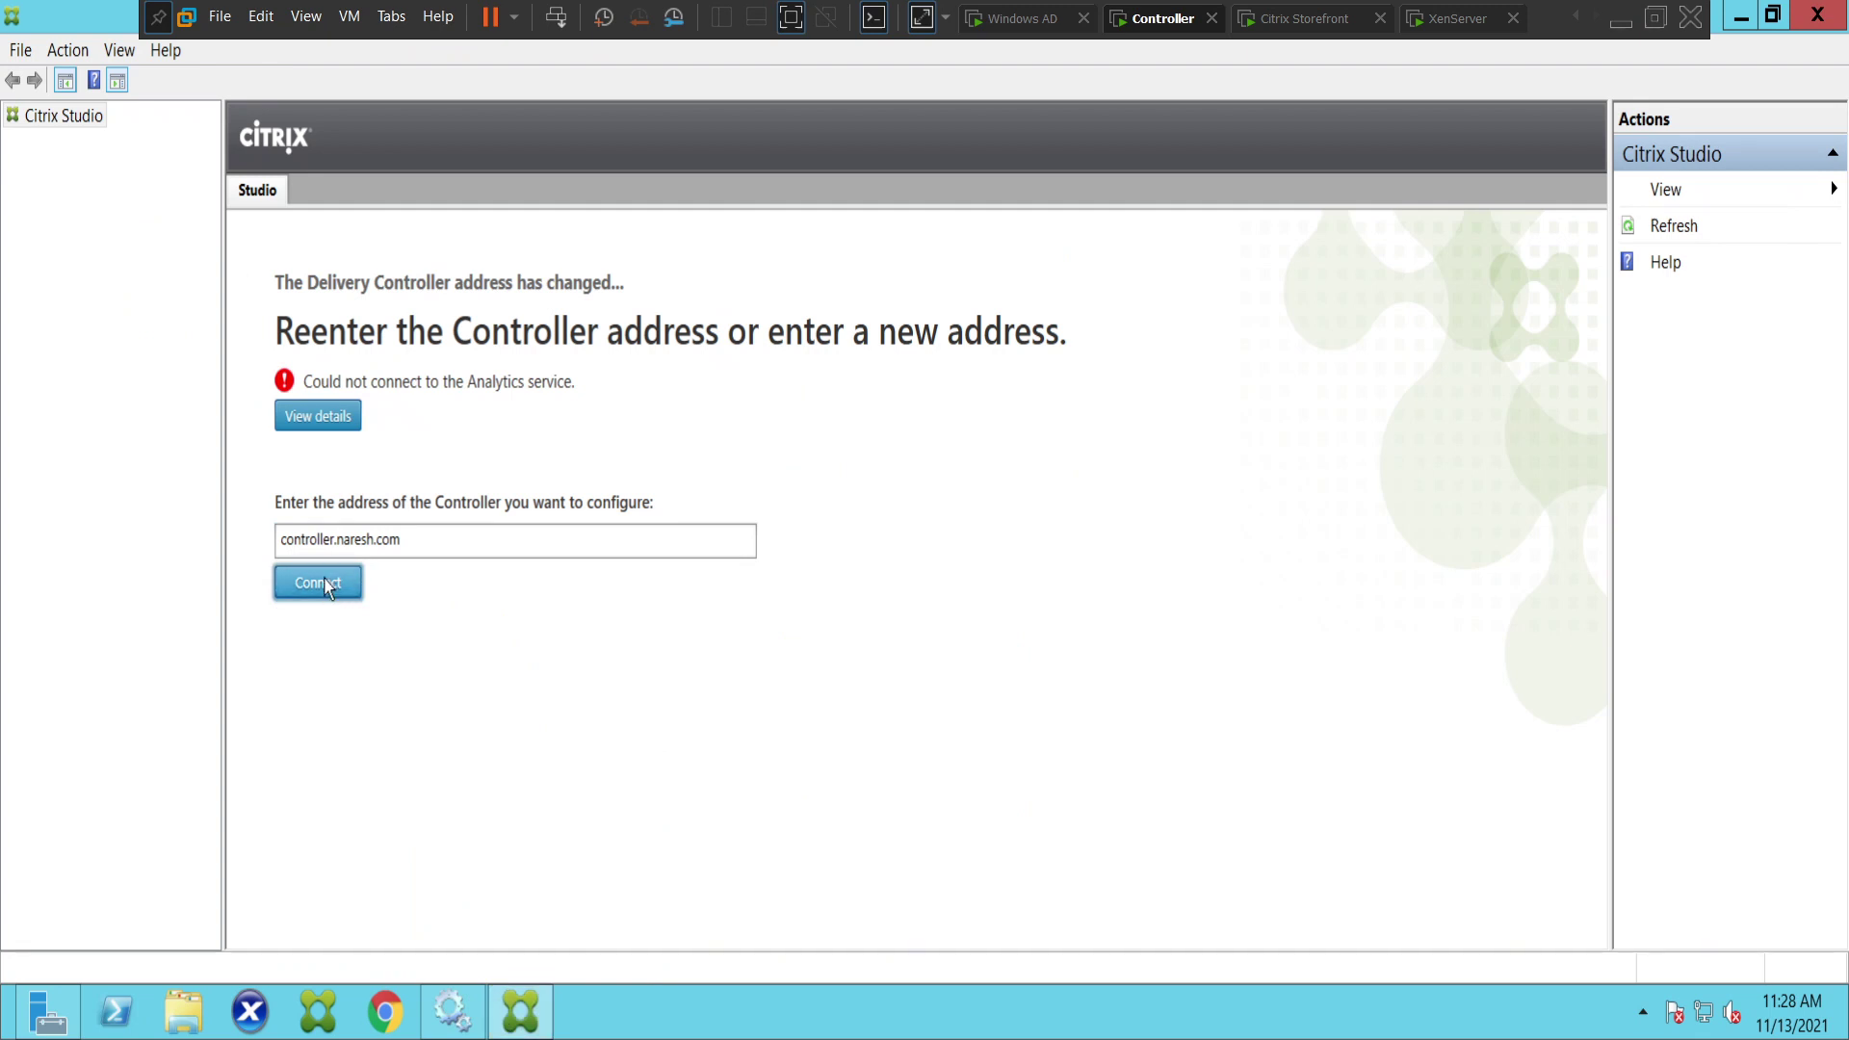
pyautogui.press('Return')
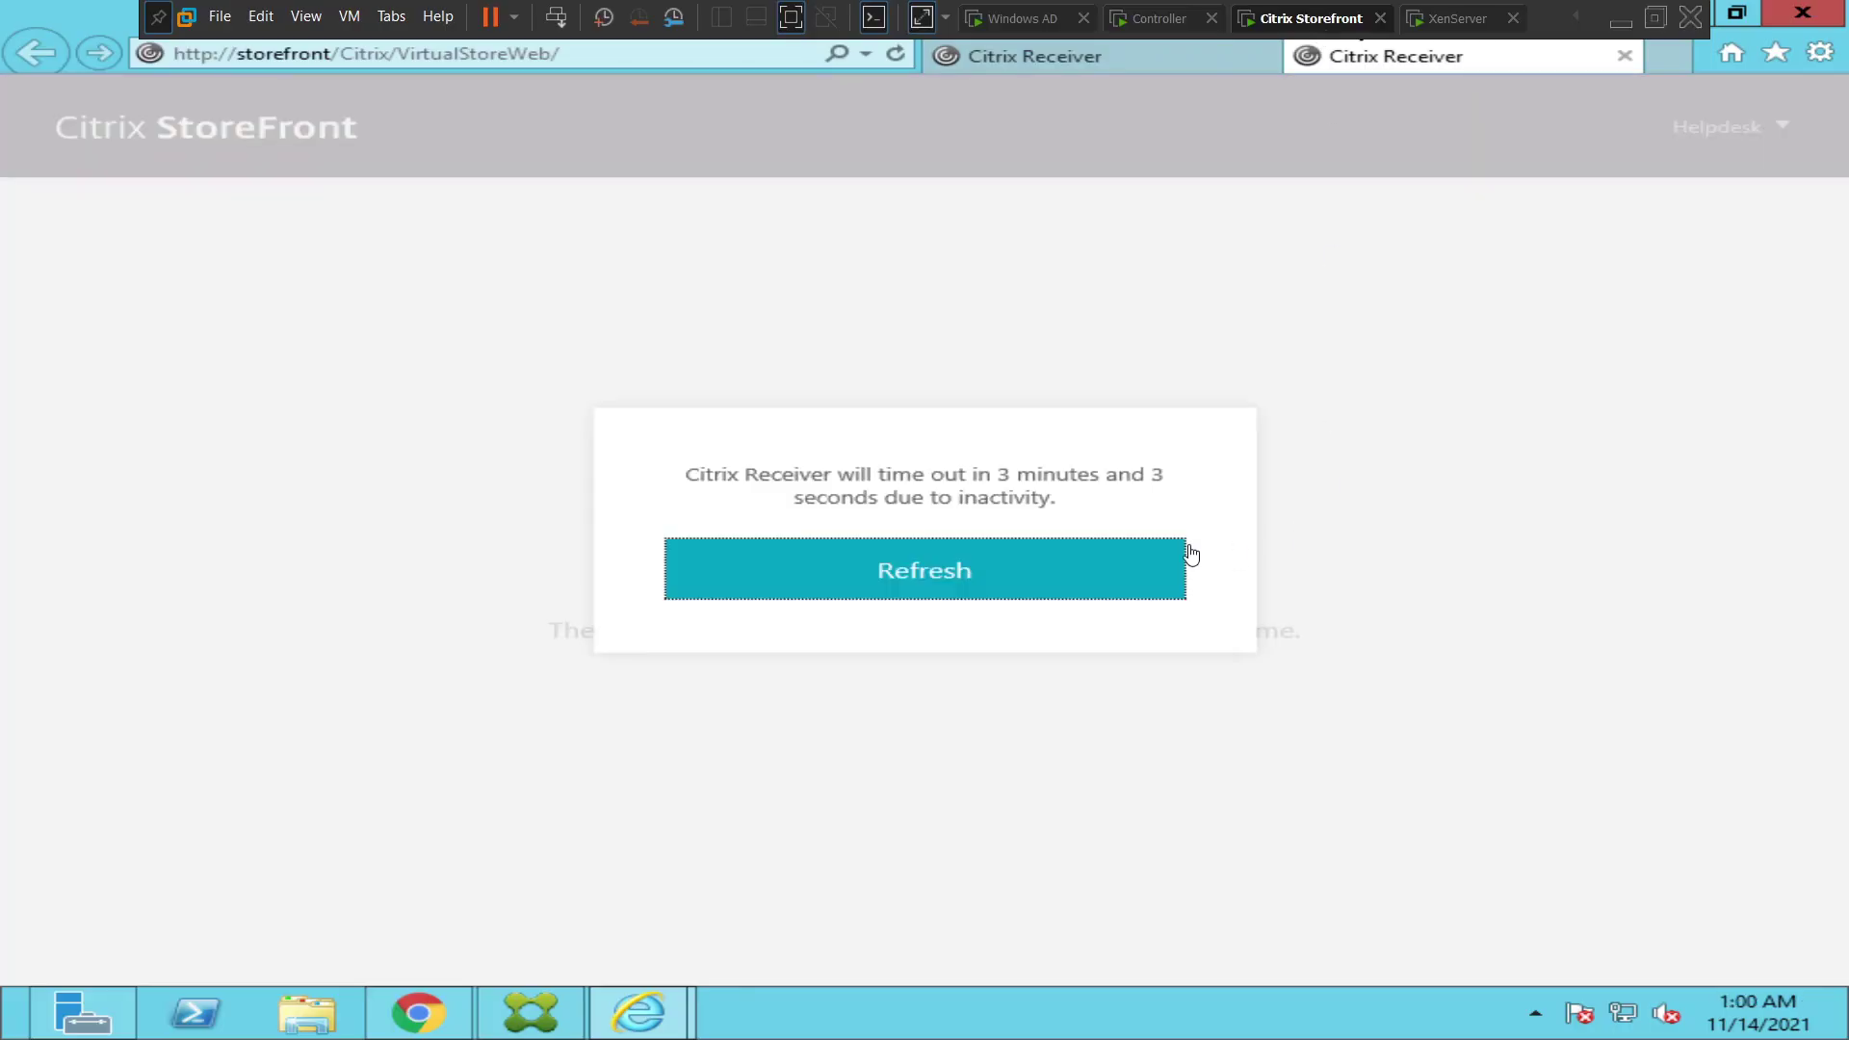
# - Refresh past the time-out warning, log off, and sign back in as the regular test user
pyautogui.click(907, 582)
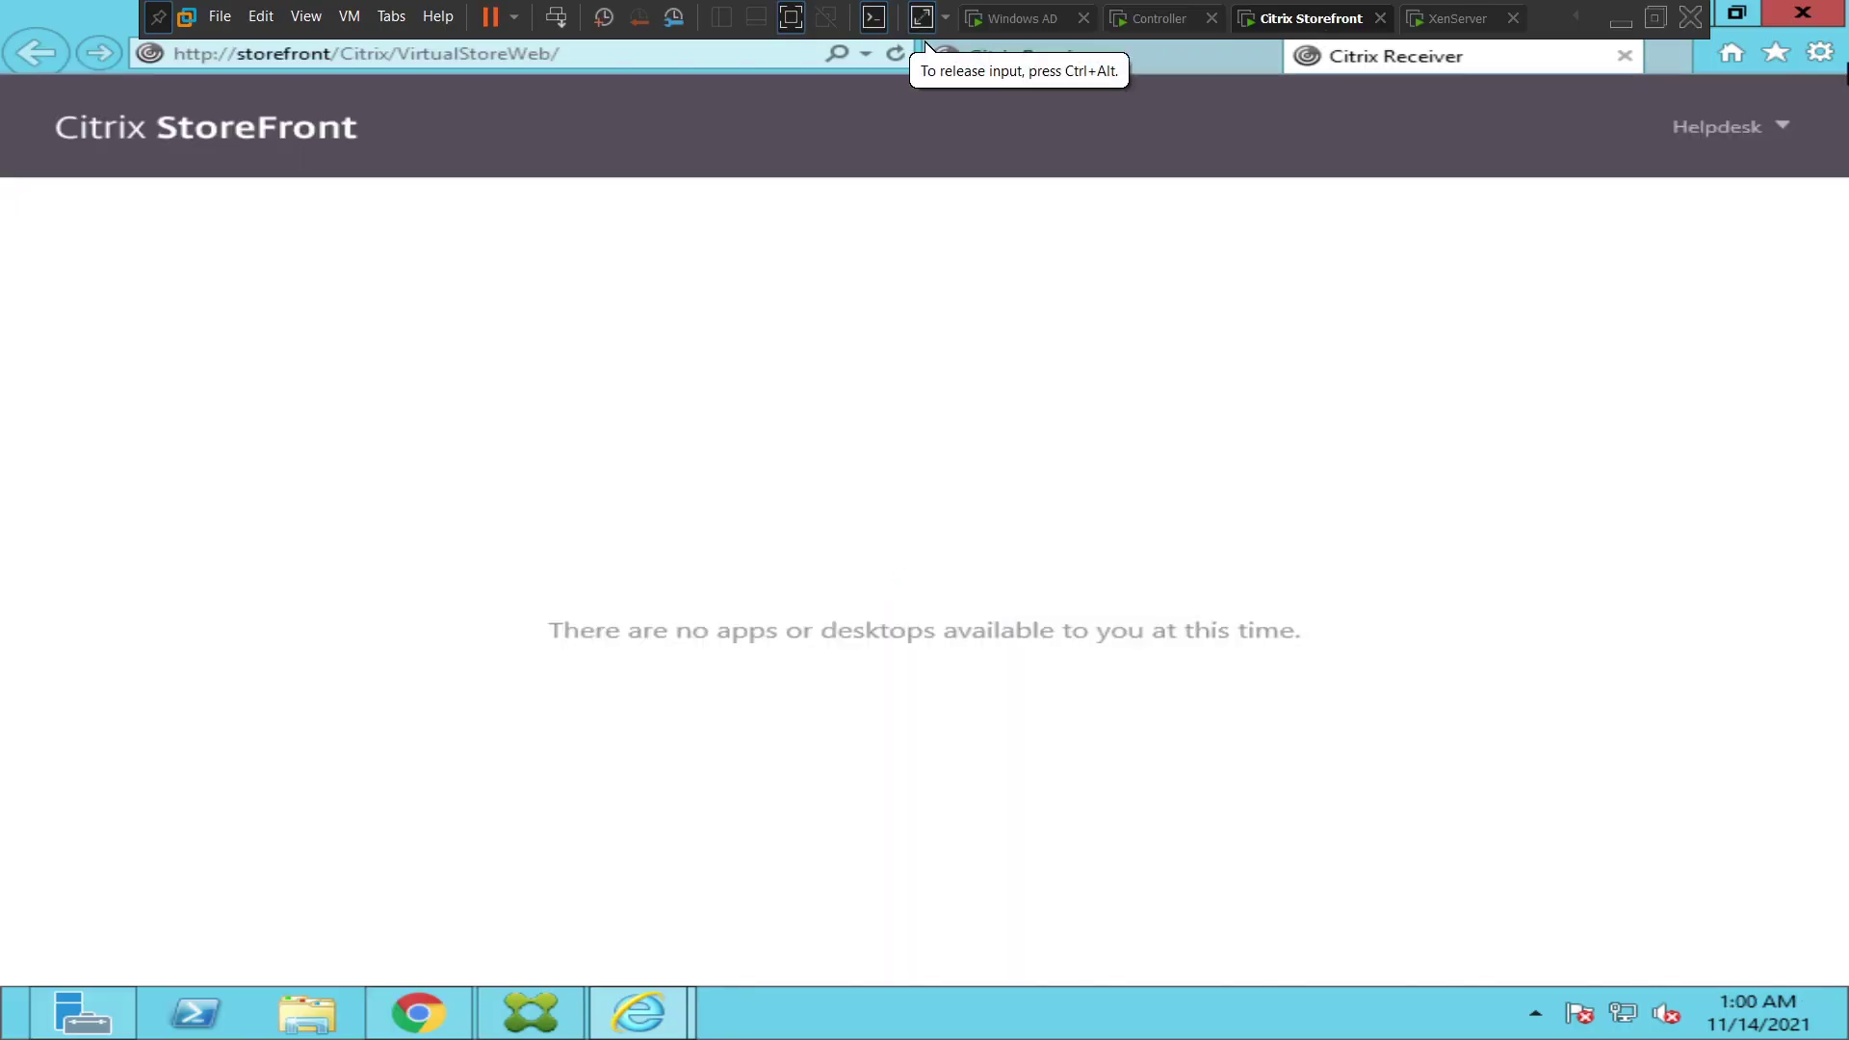
pyautogui.click(1710, 135)
pyautogui.click(1682, 314)
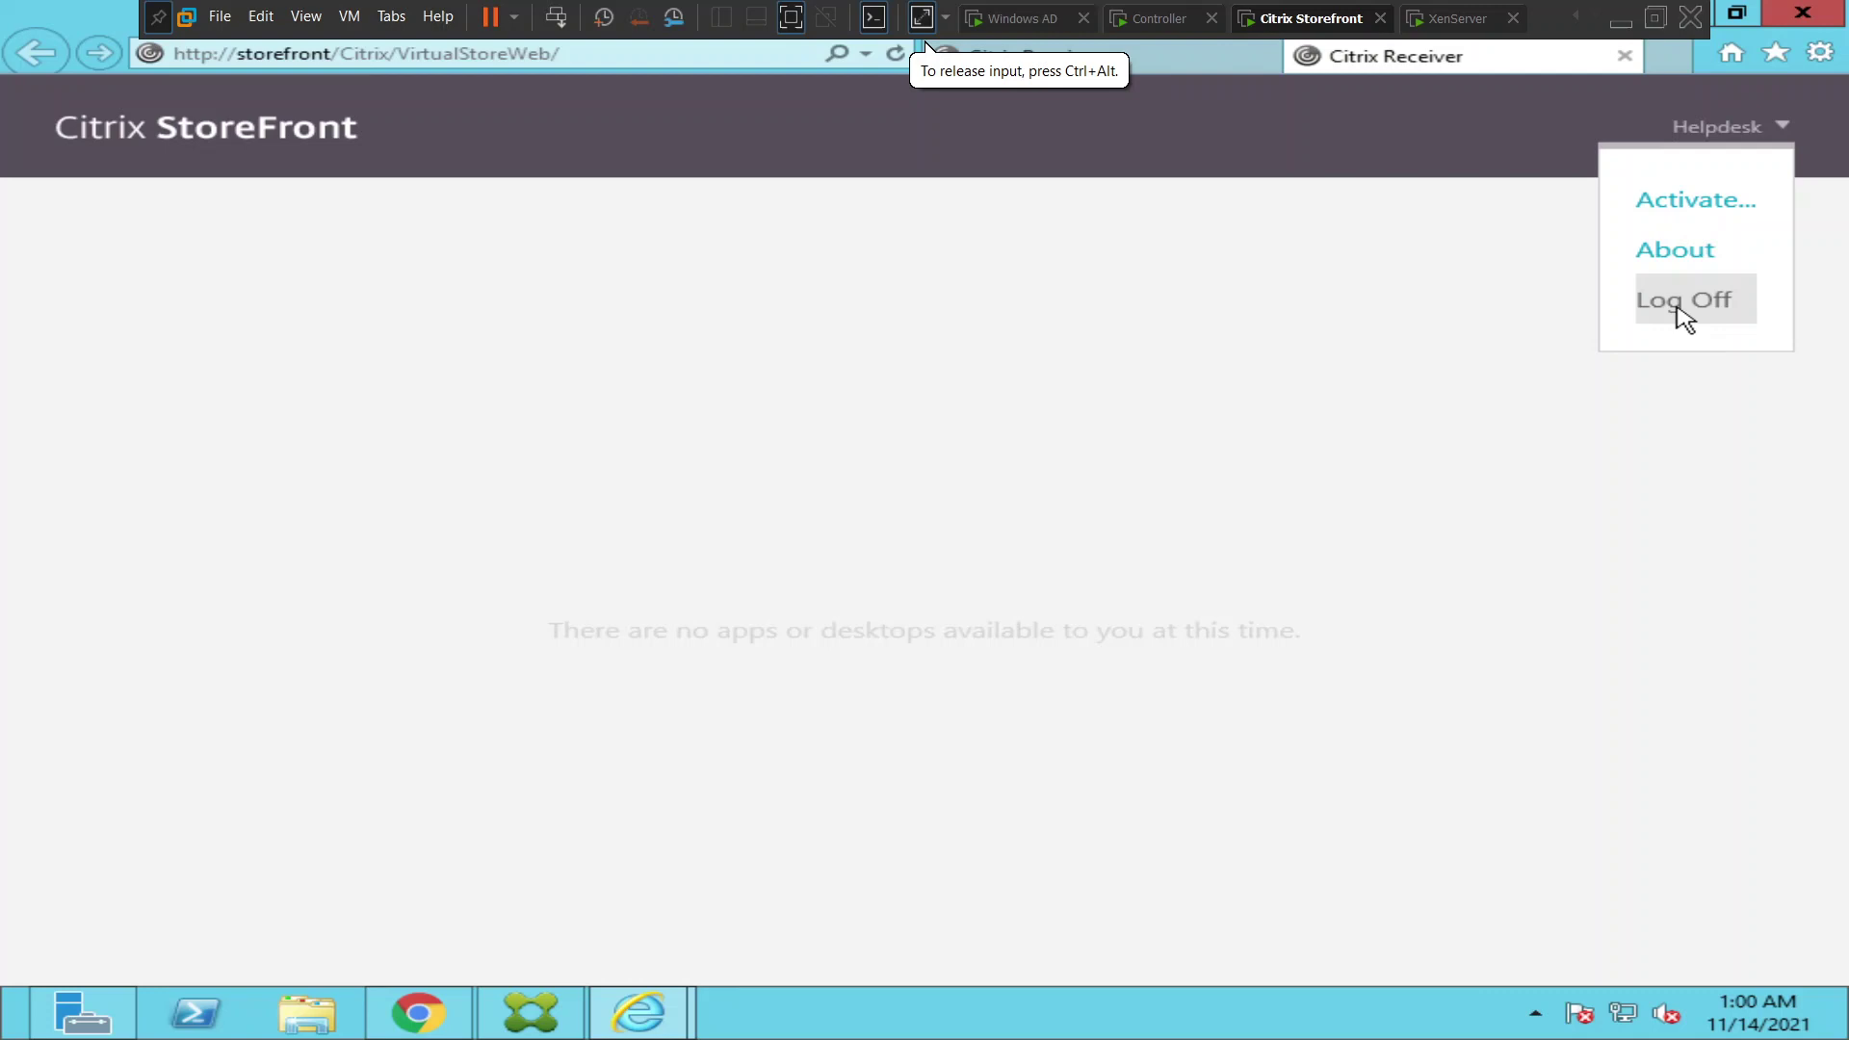
pyautogui.click(910, 576)
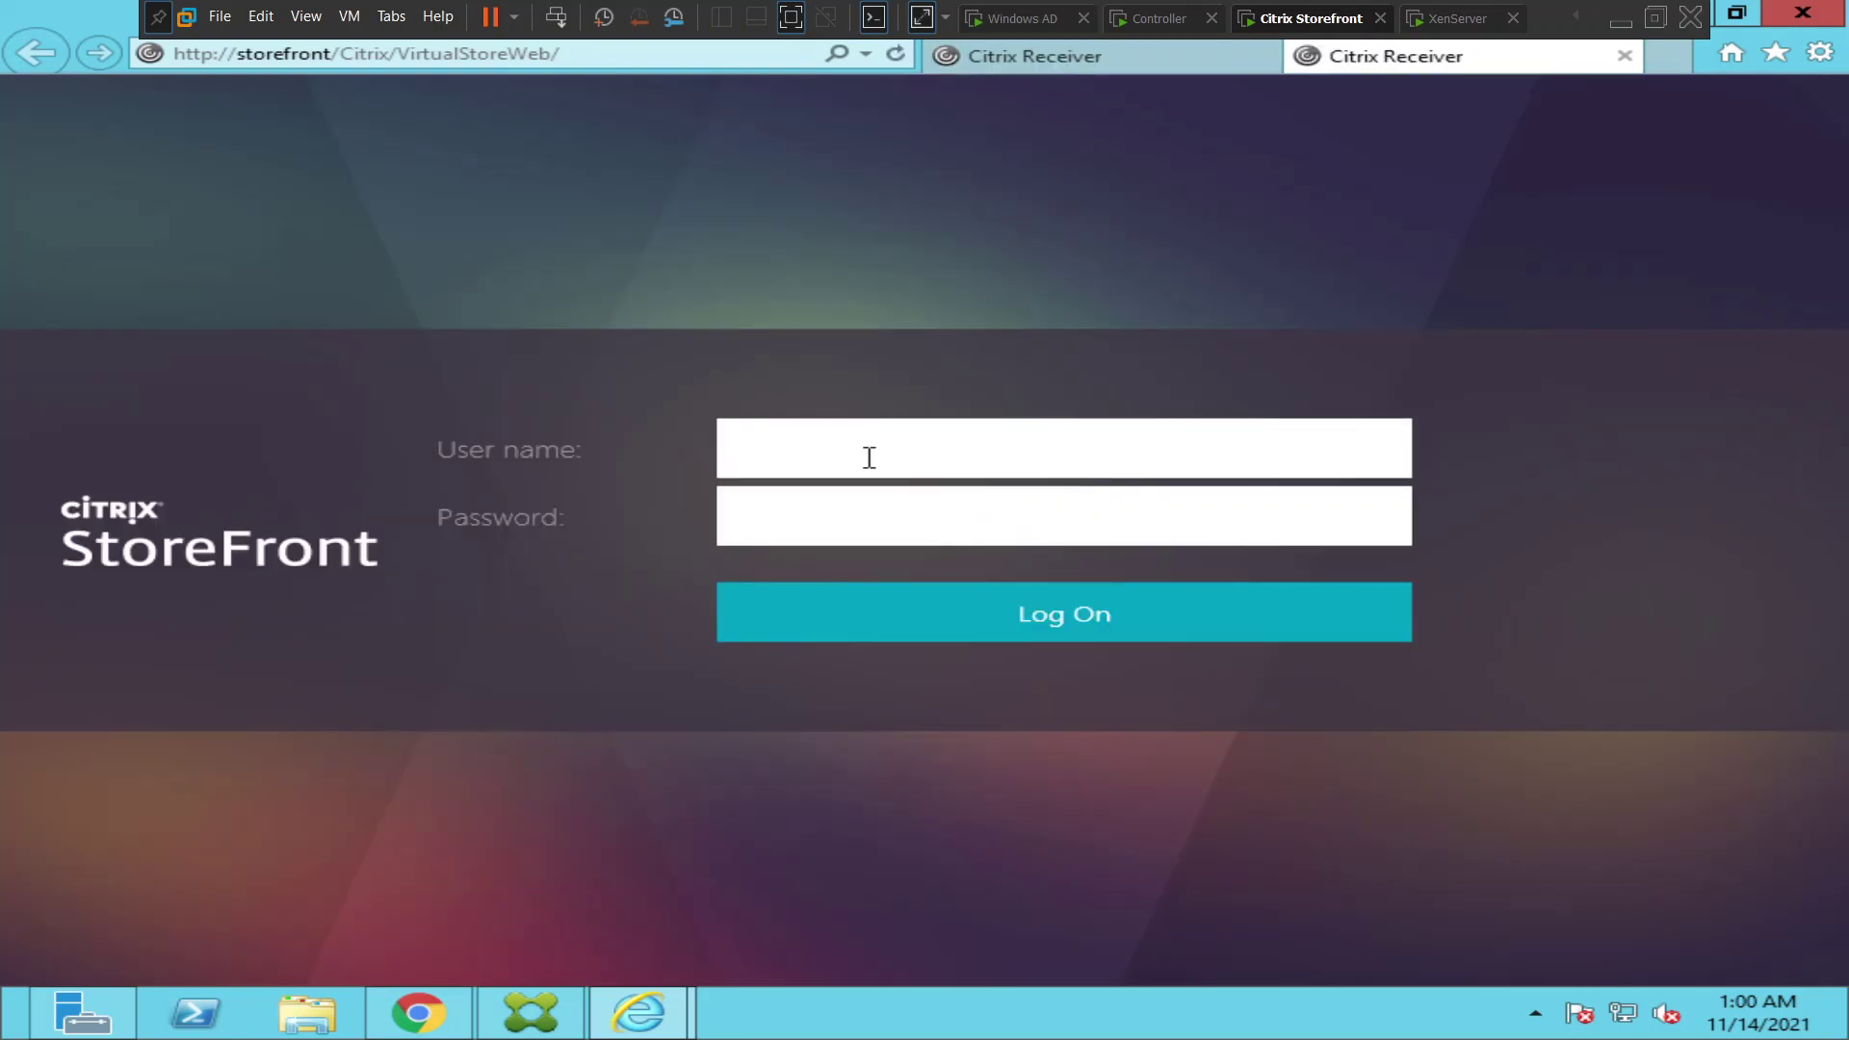
pyautogui.write('citrixuser')
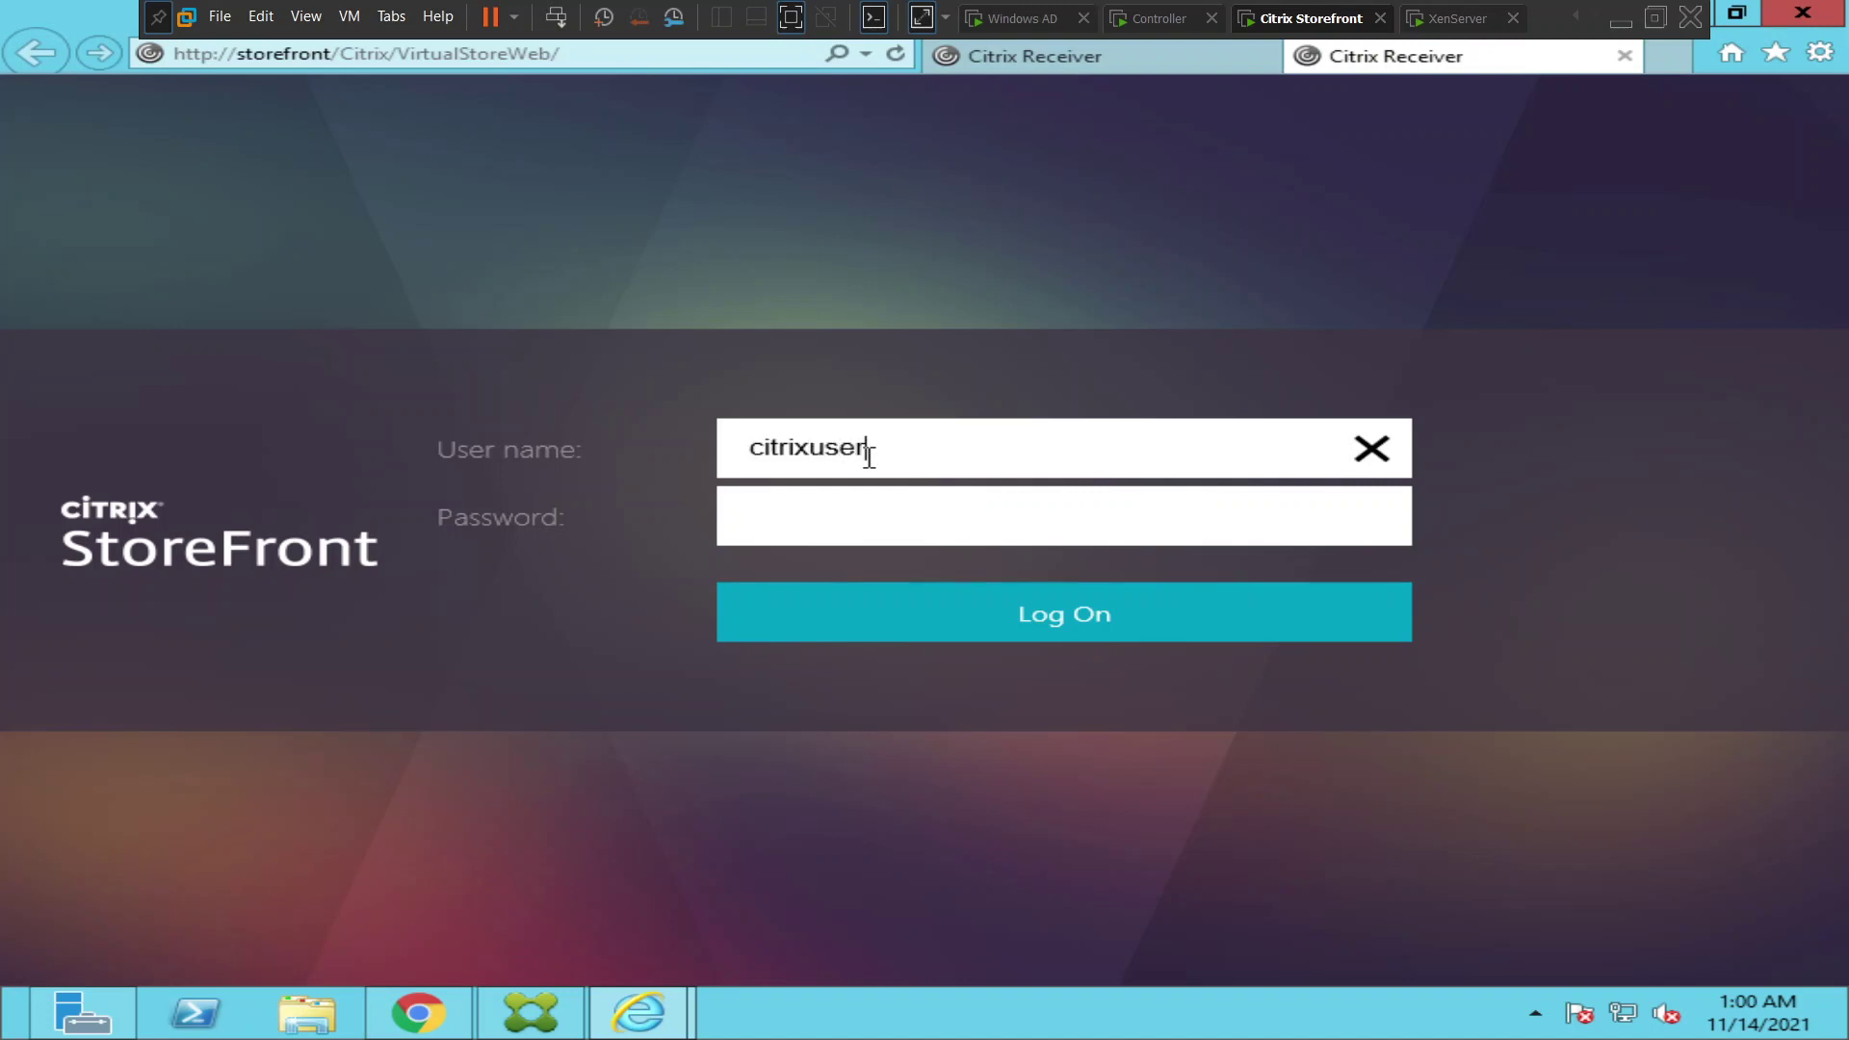
pyautogui.write('1')
pyautogui.press('Tab')
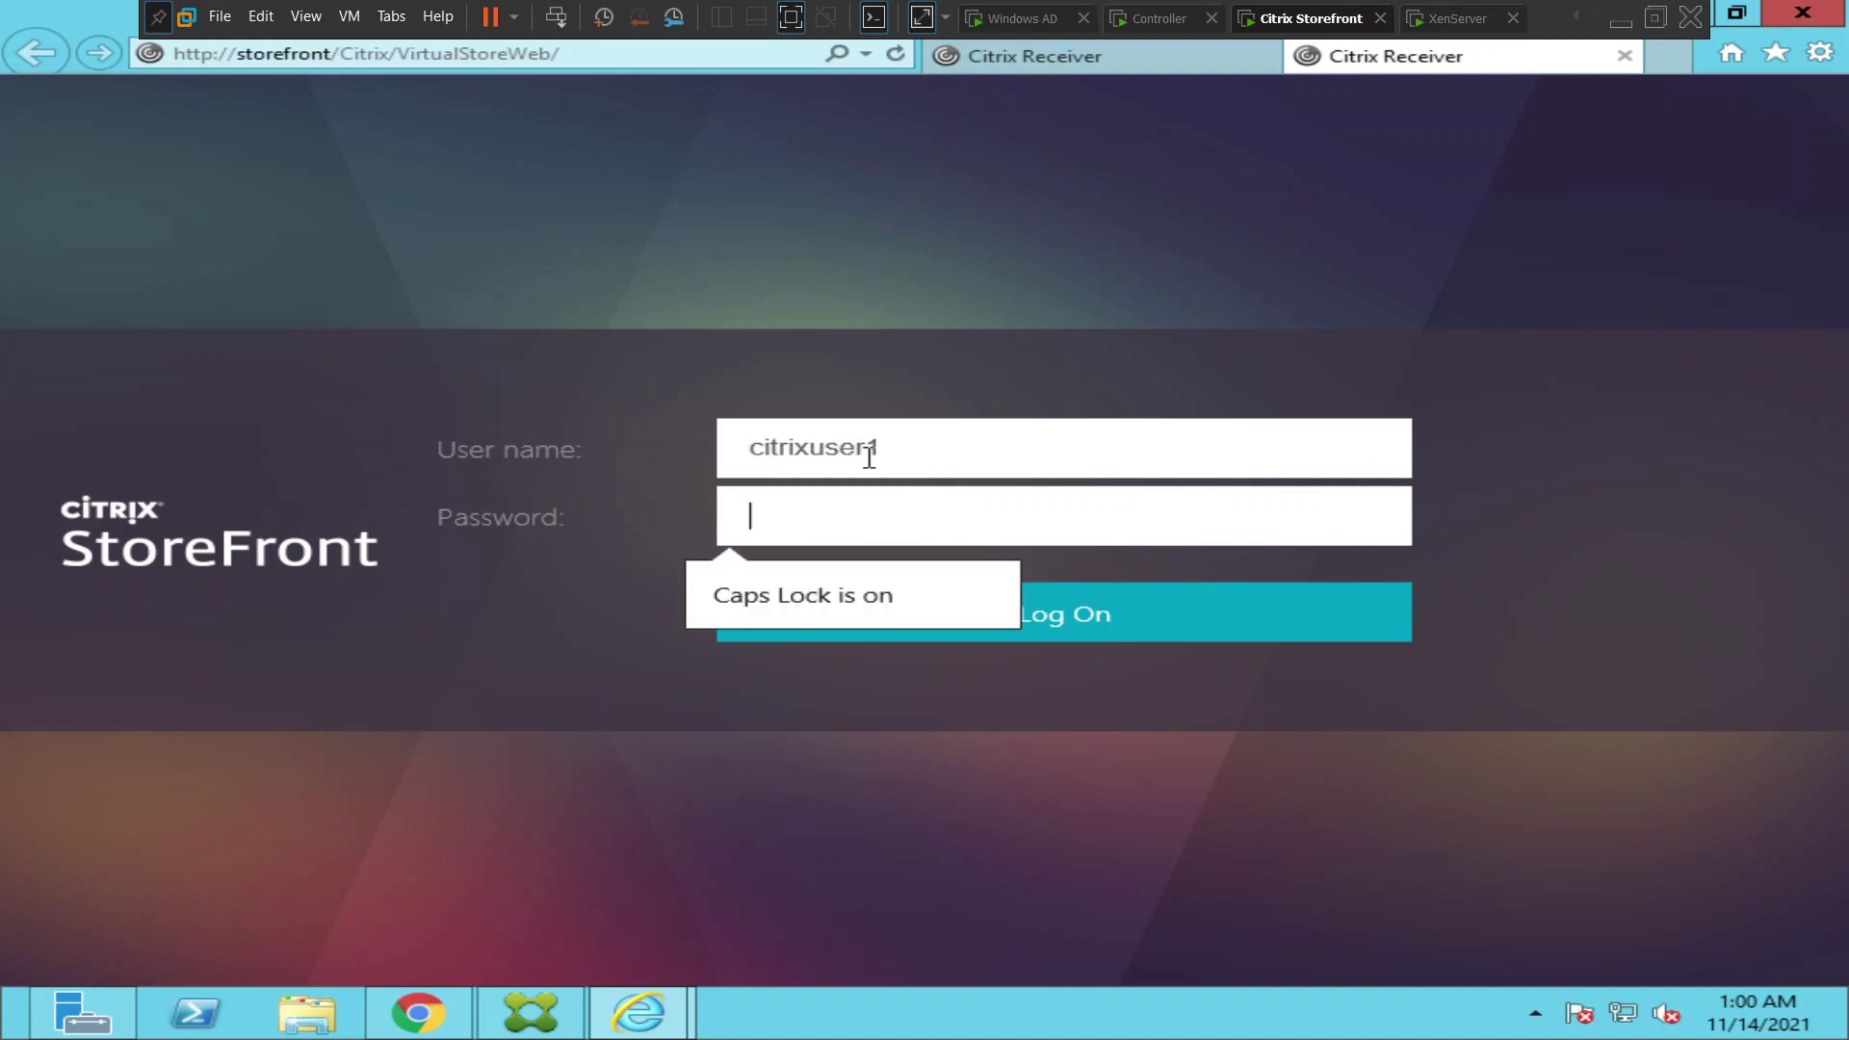
pyautogui.write('********')
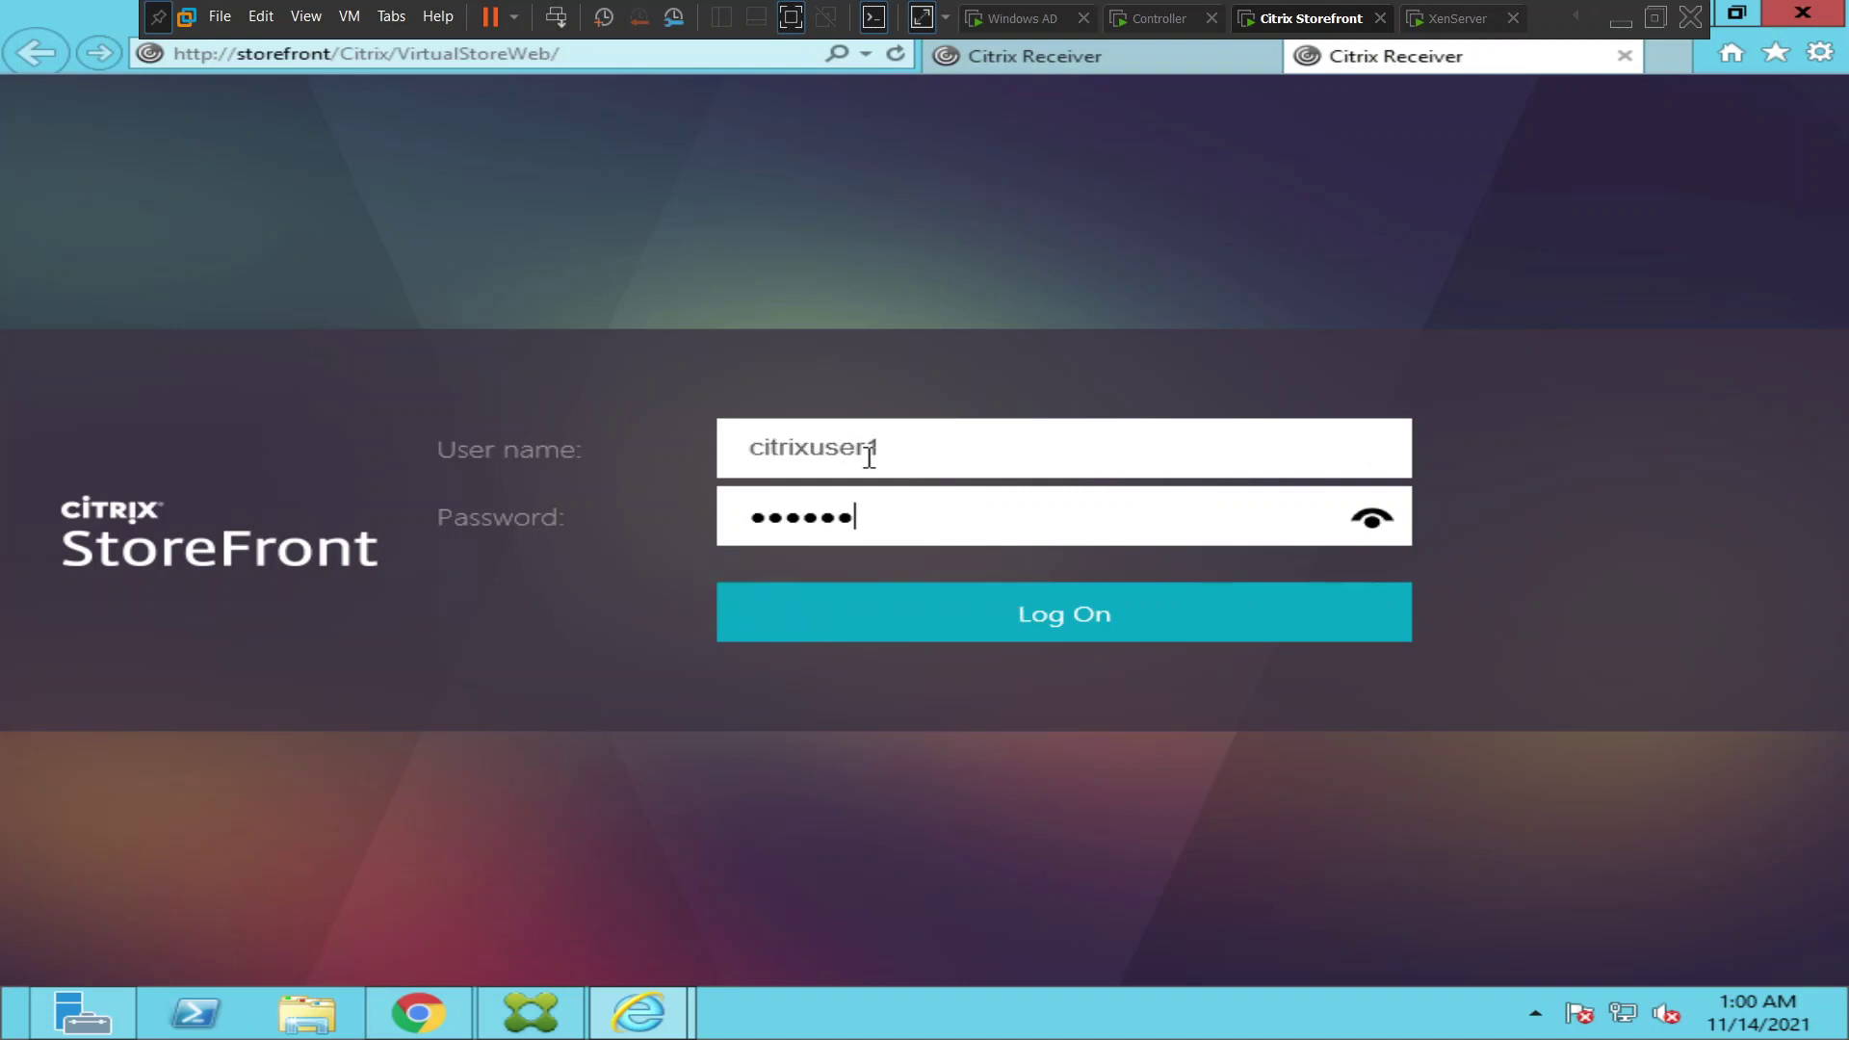
pyautogui.press('Return')
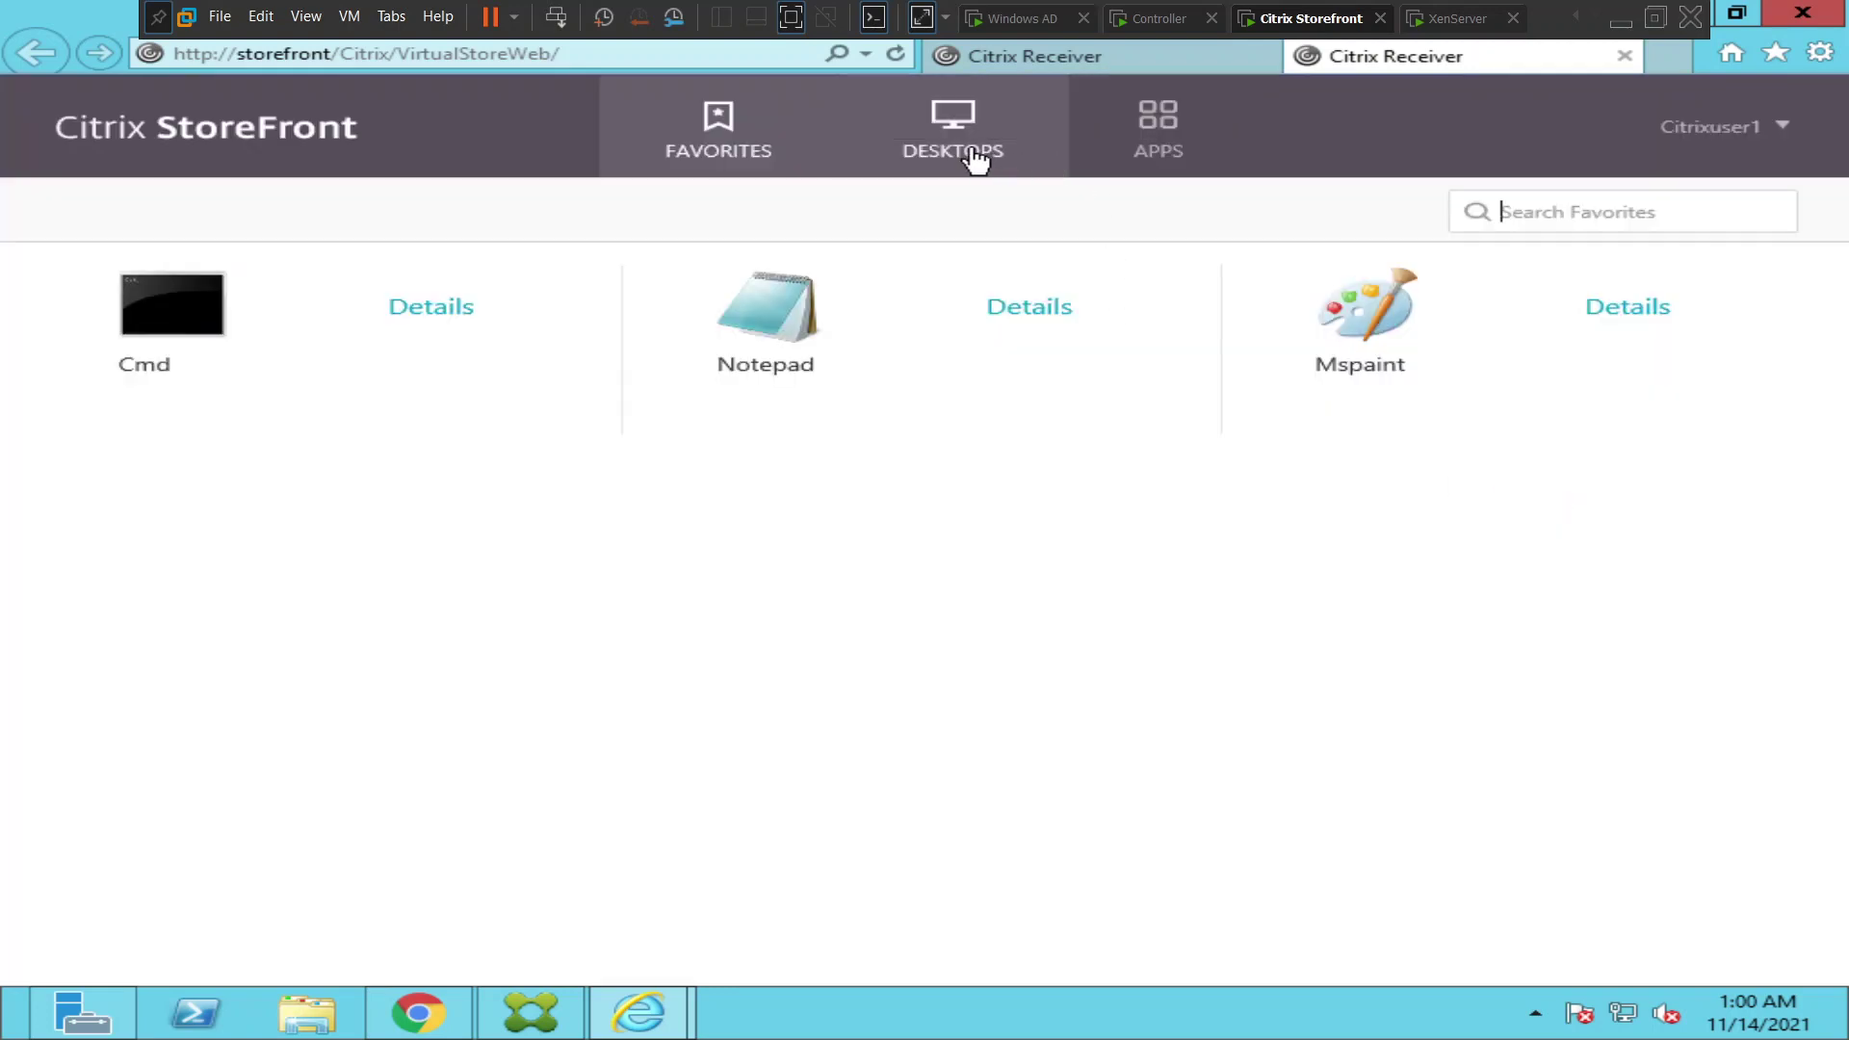
# - Launch the Windows server 0S desktop from the Desktops list and dismiss the cannot-start error
pyautogui.click(973, 156)
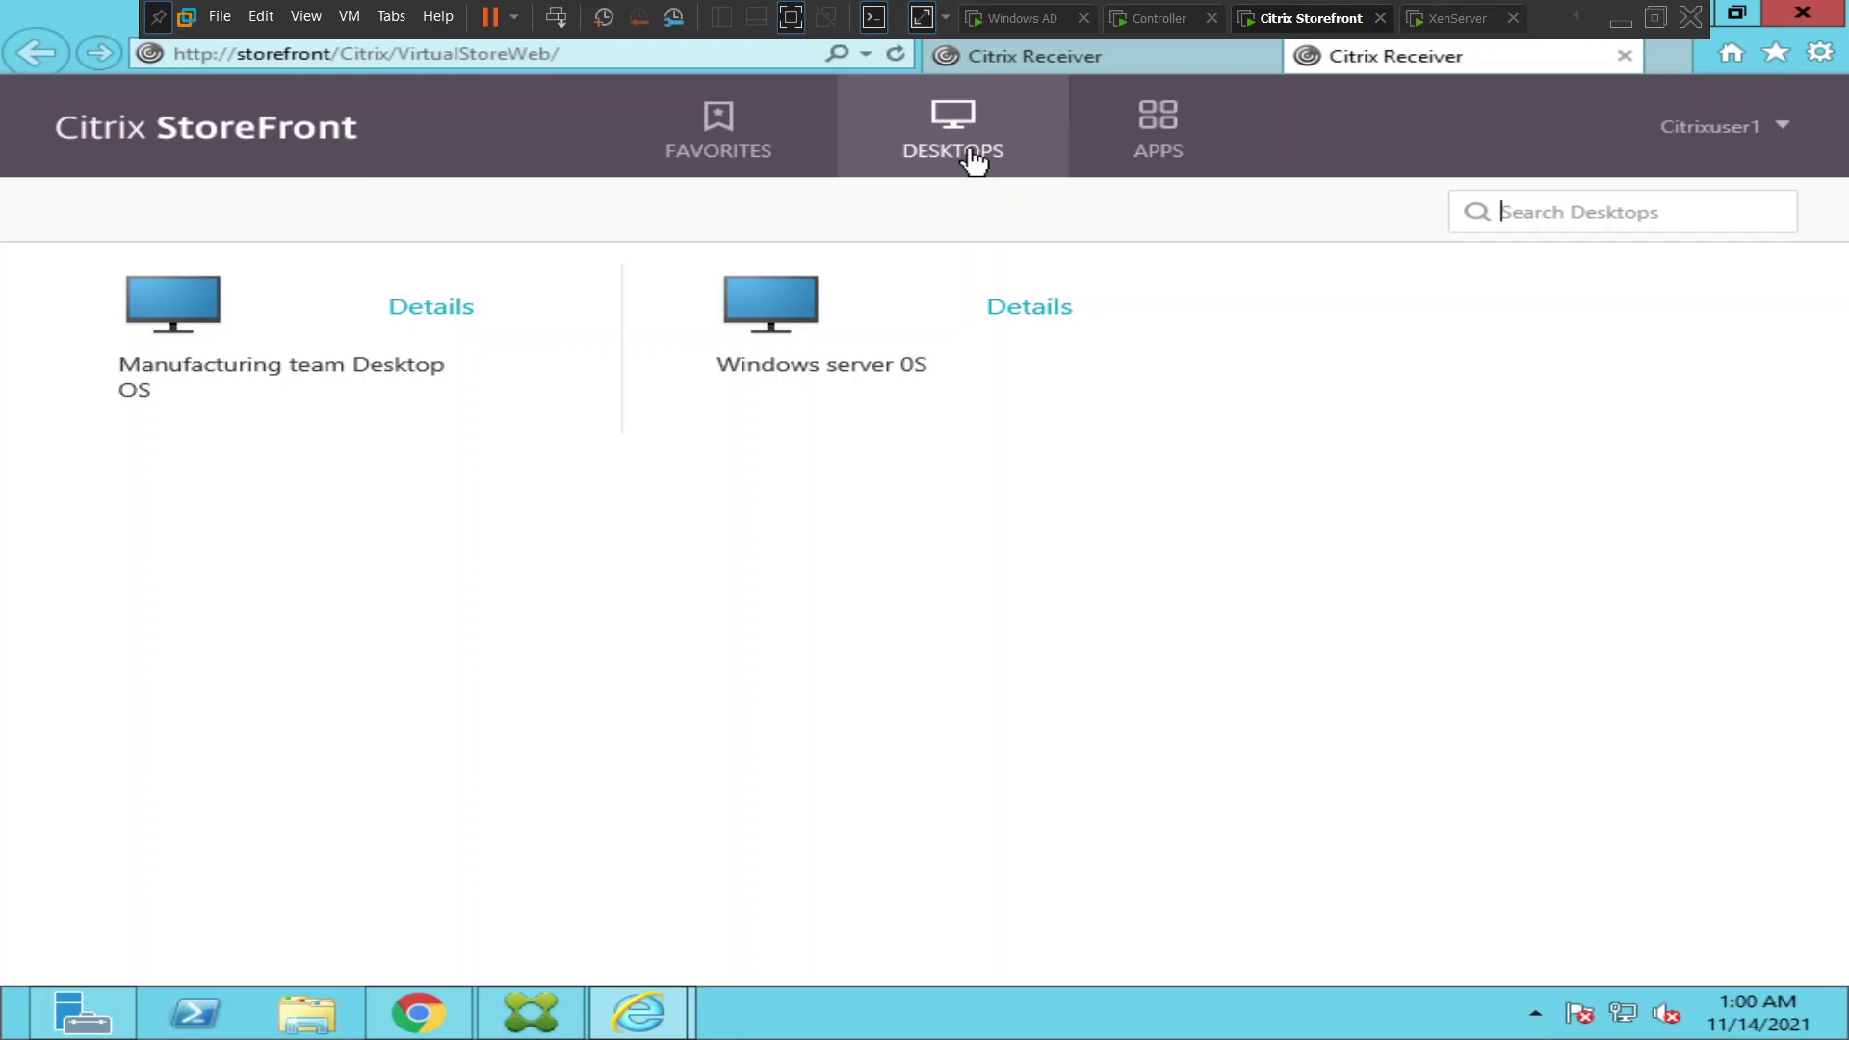
pyautogui.click(786, 327)
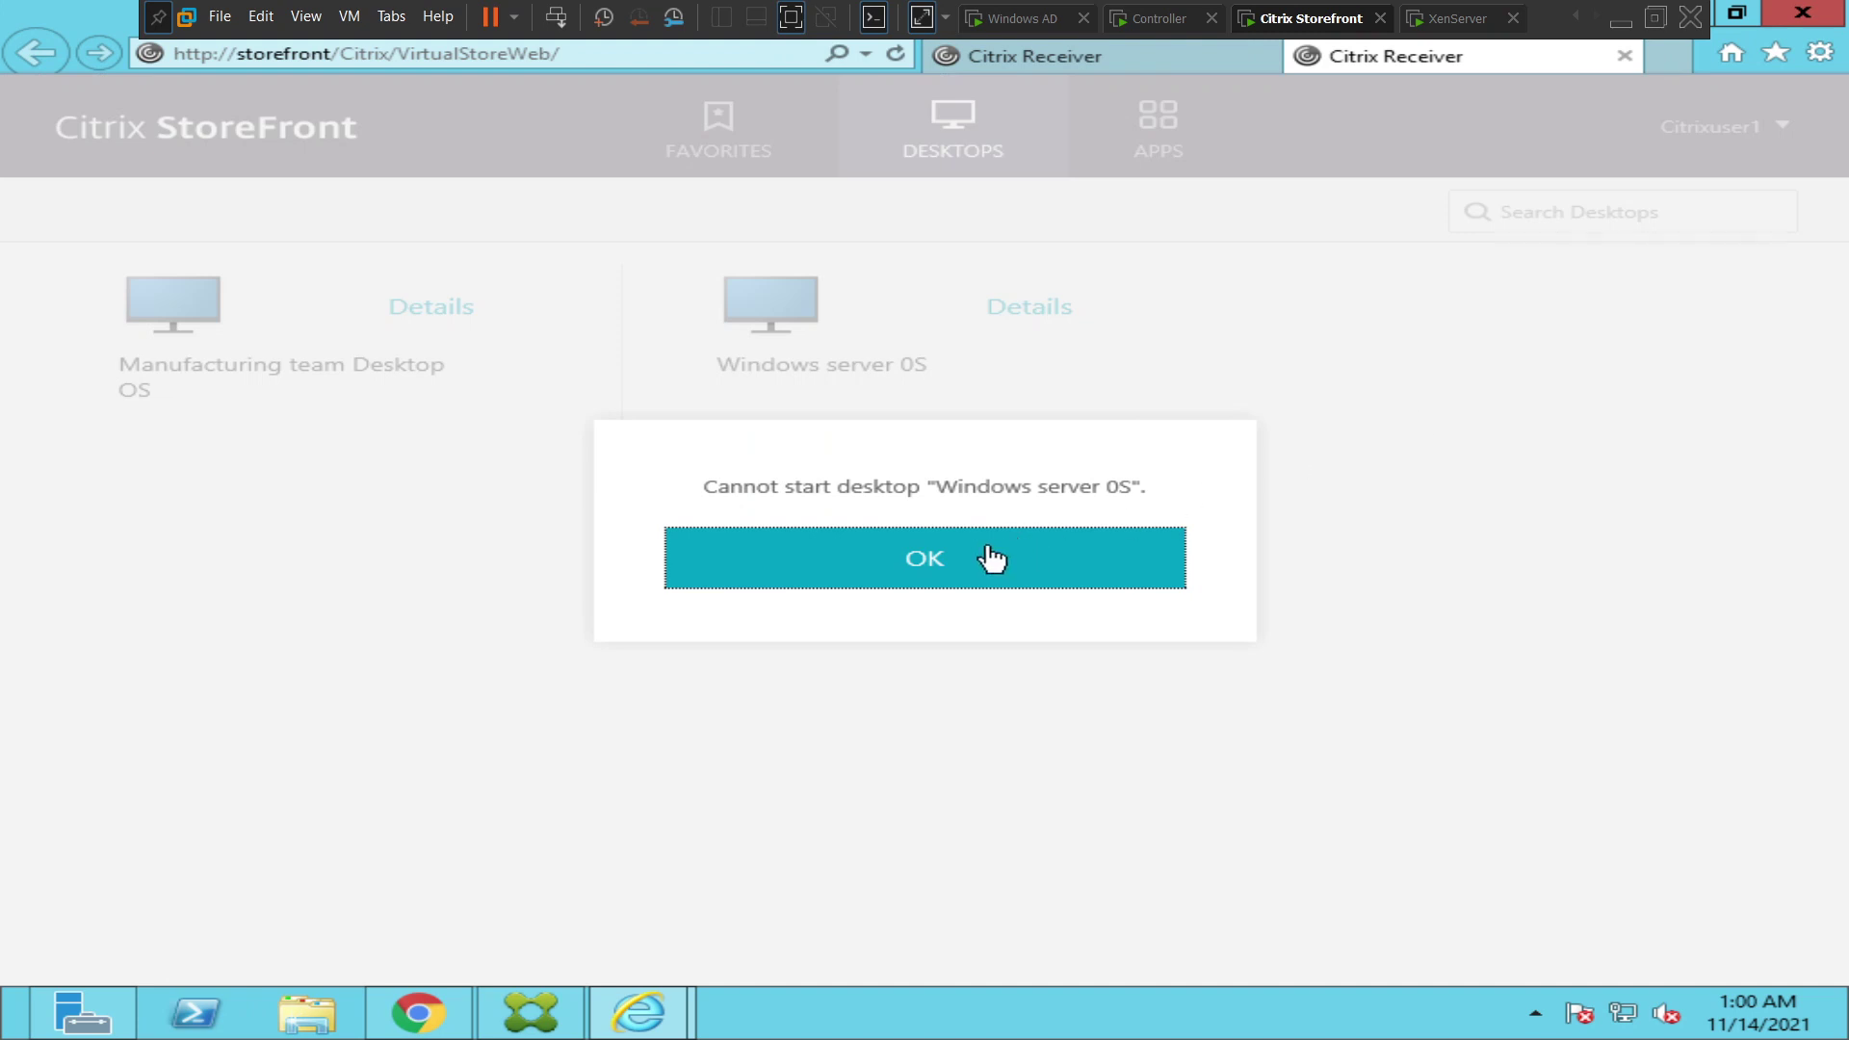
pyautogui.click(949, 570)
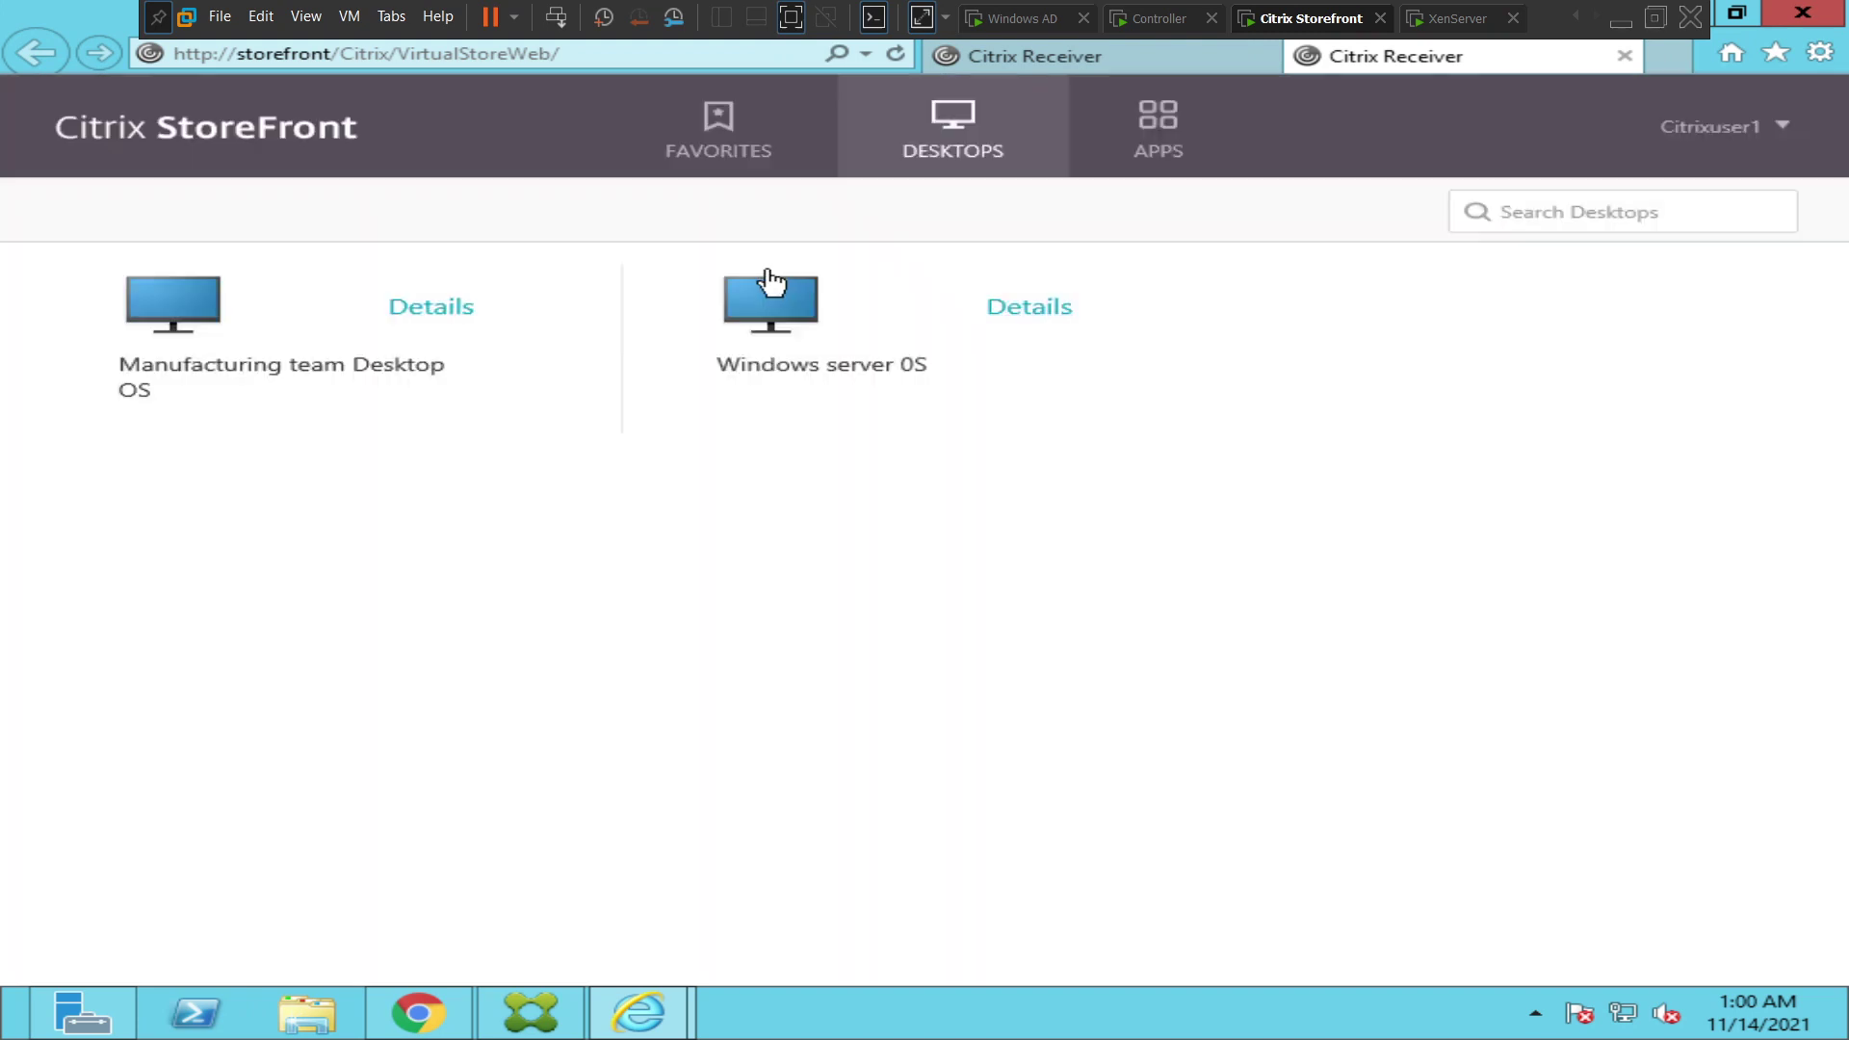
# - Relaunch Windows server 0S, go to its desktop, and run logoff from Search
pyautogui.click(756, 315)
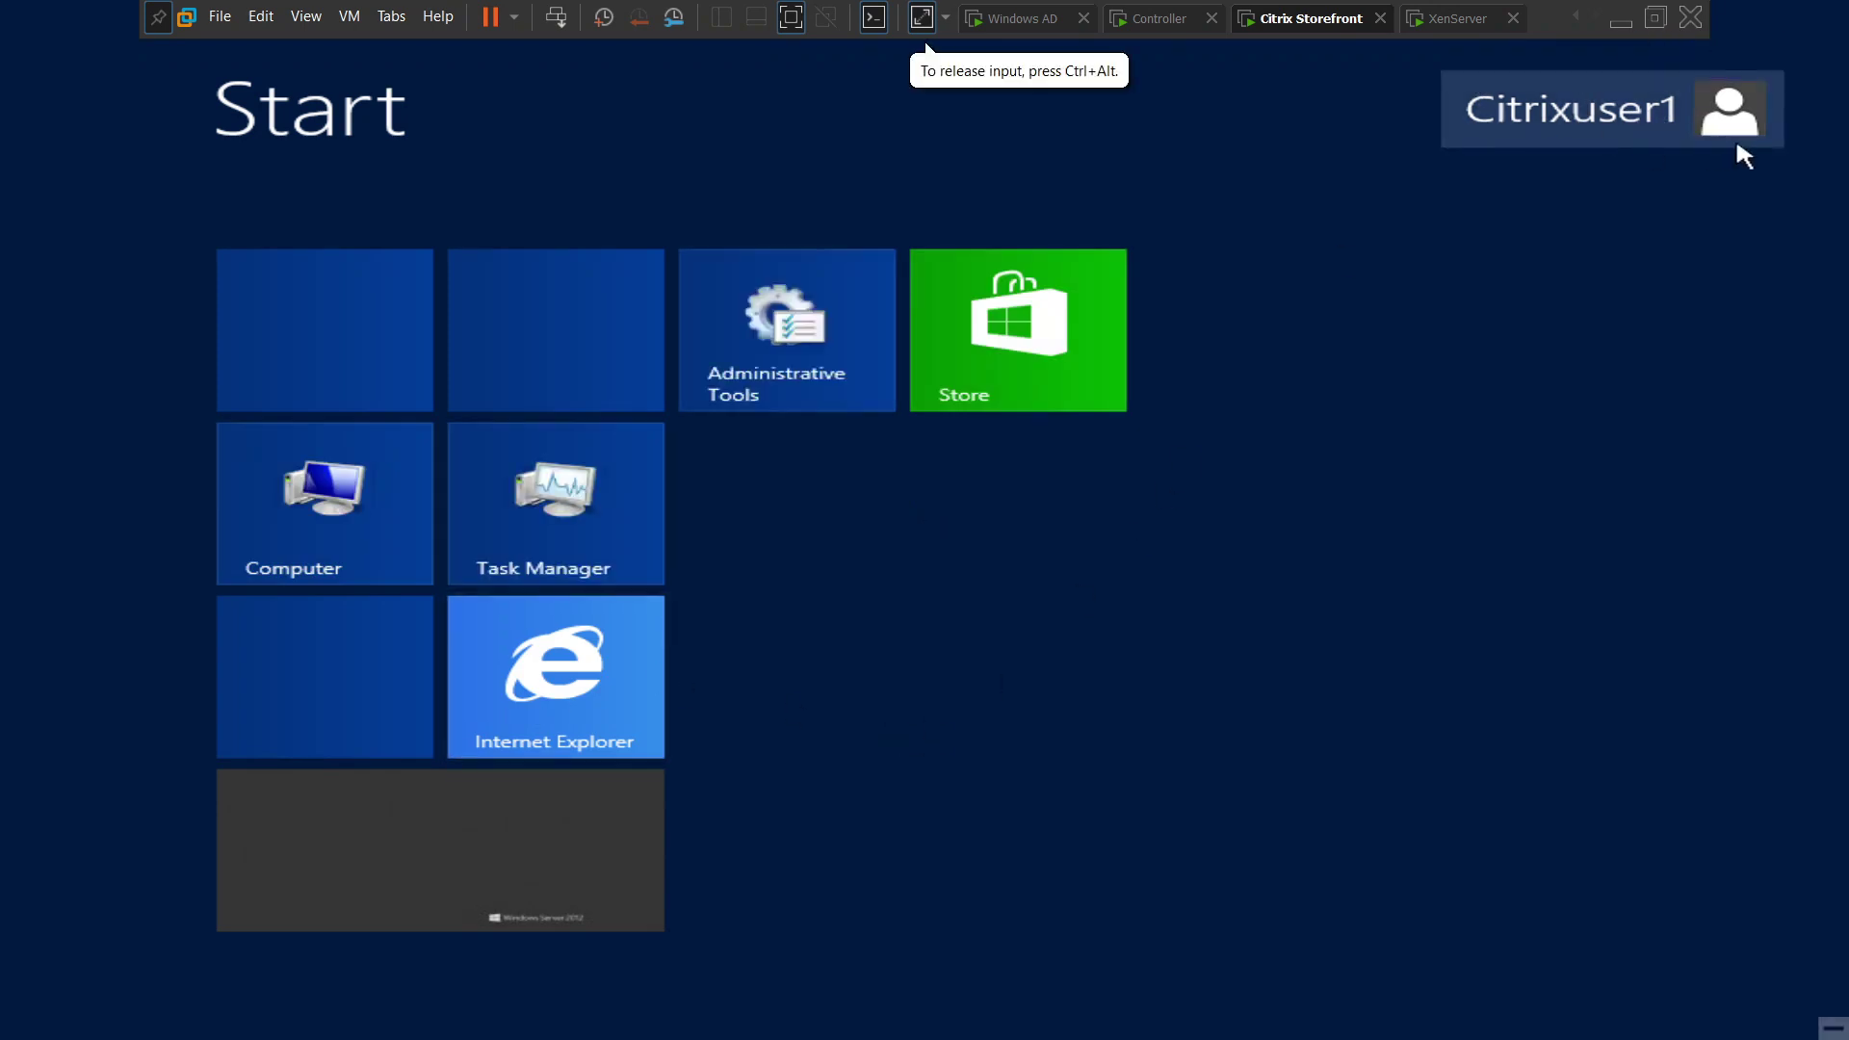
pyautogui.click(419, 838)
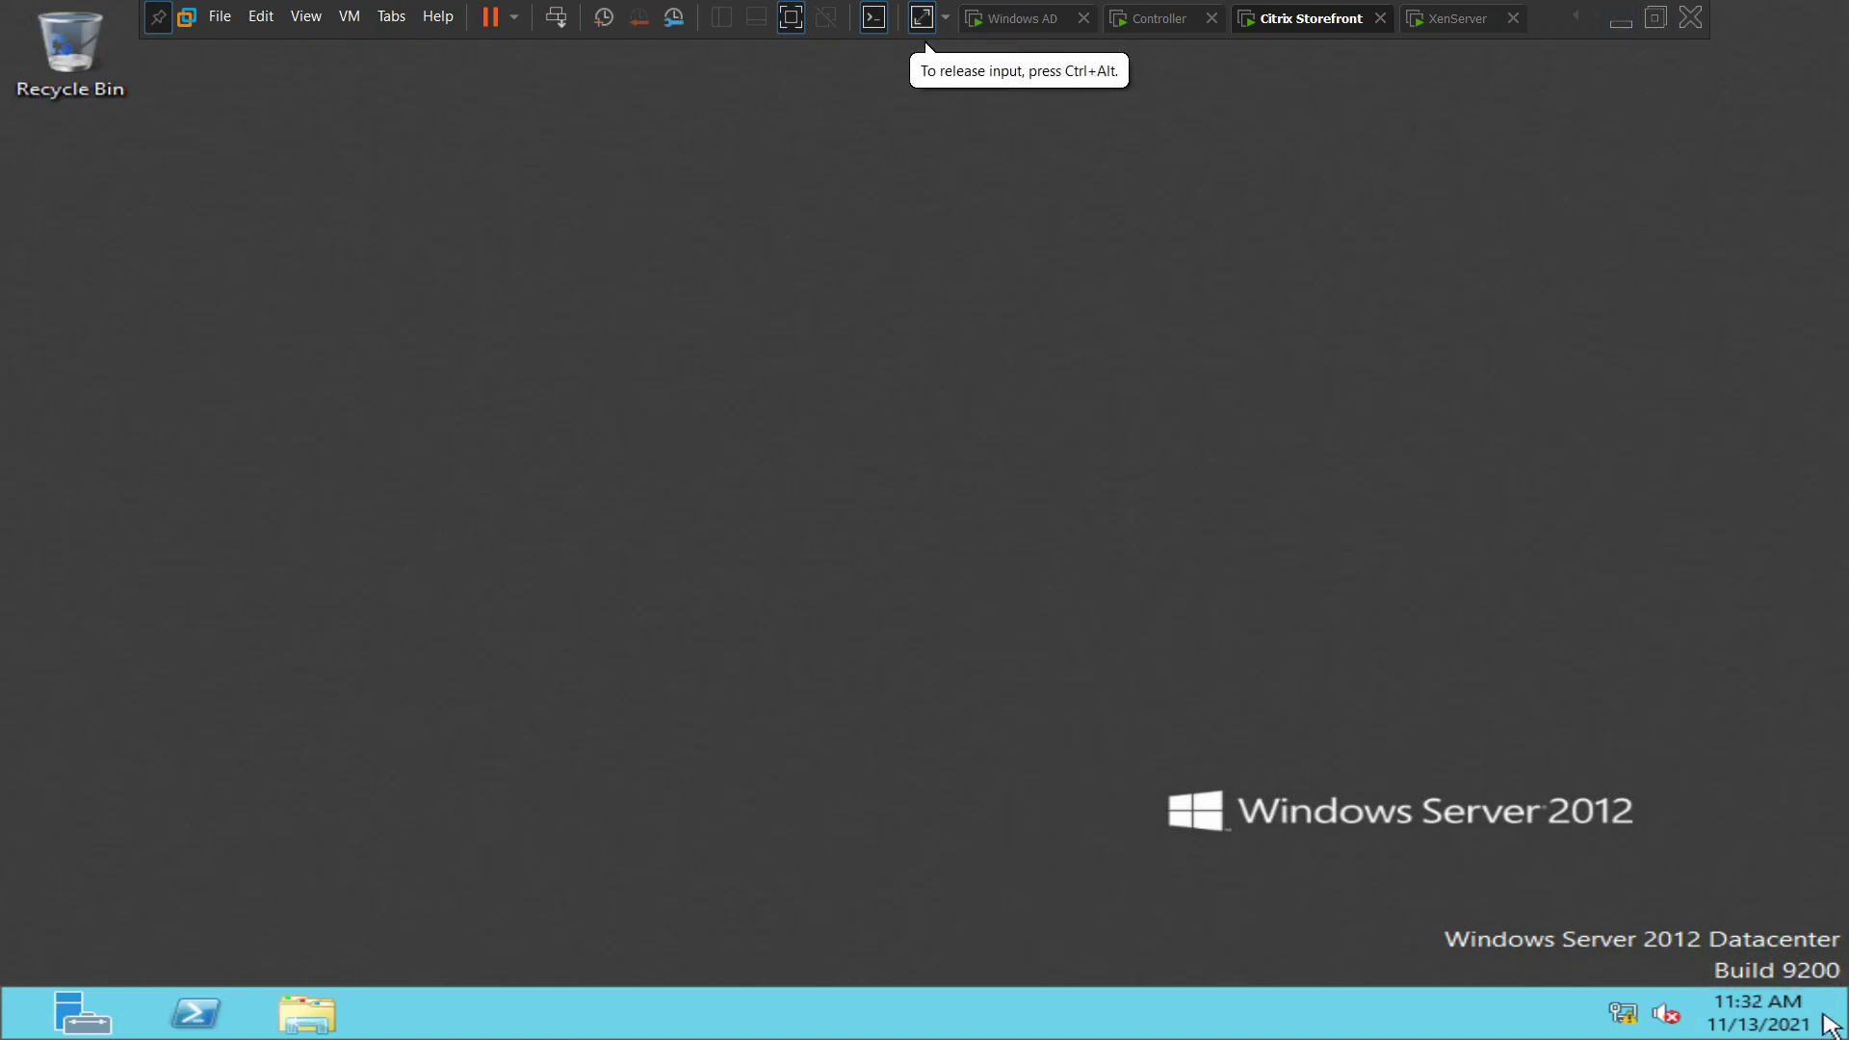
pyautogui.moveTo(1841, 1034)
pyautogui.click(1797, 277)
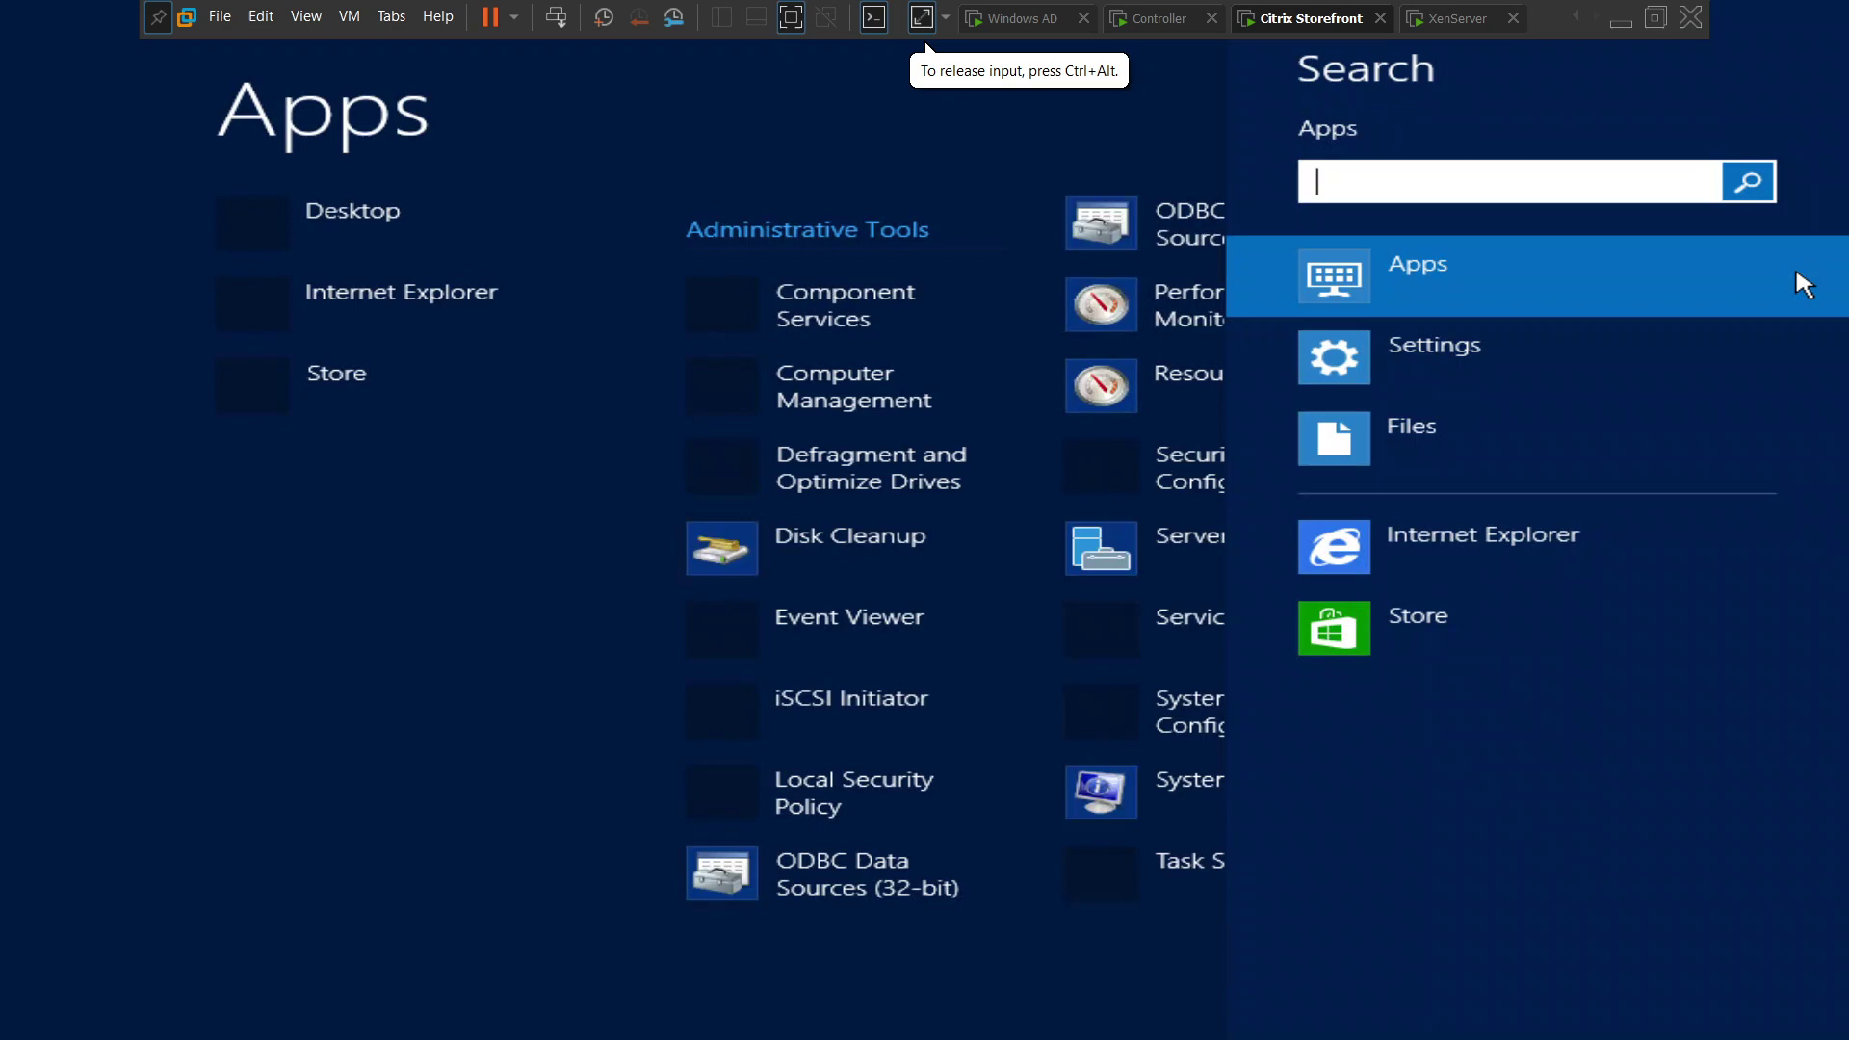
pyautogui.write('logoff')
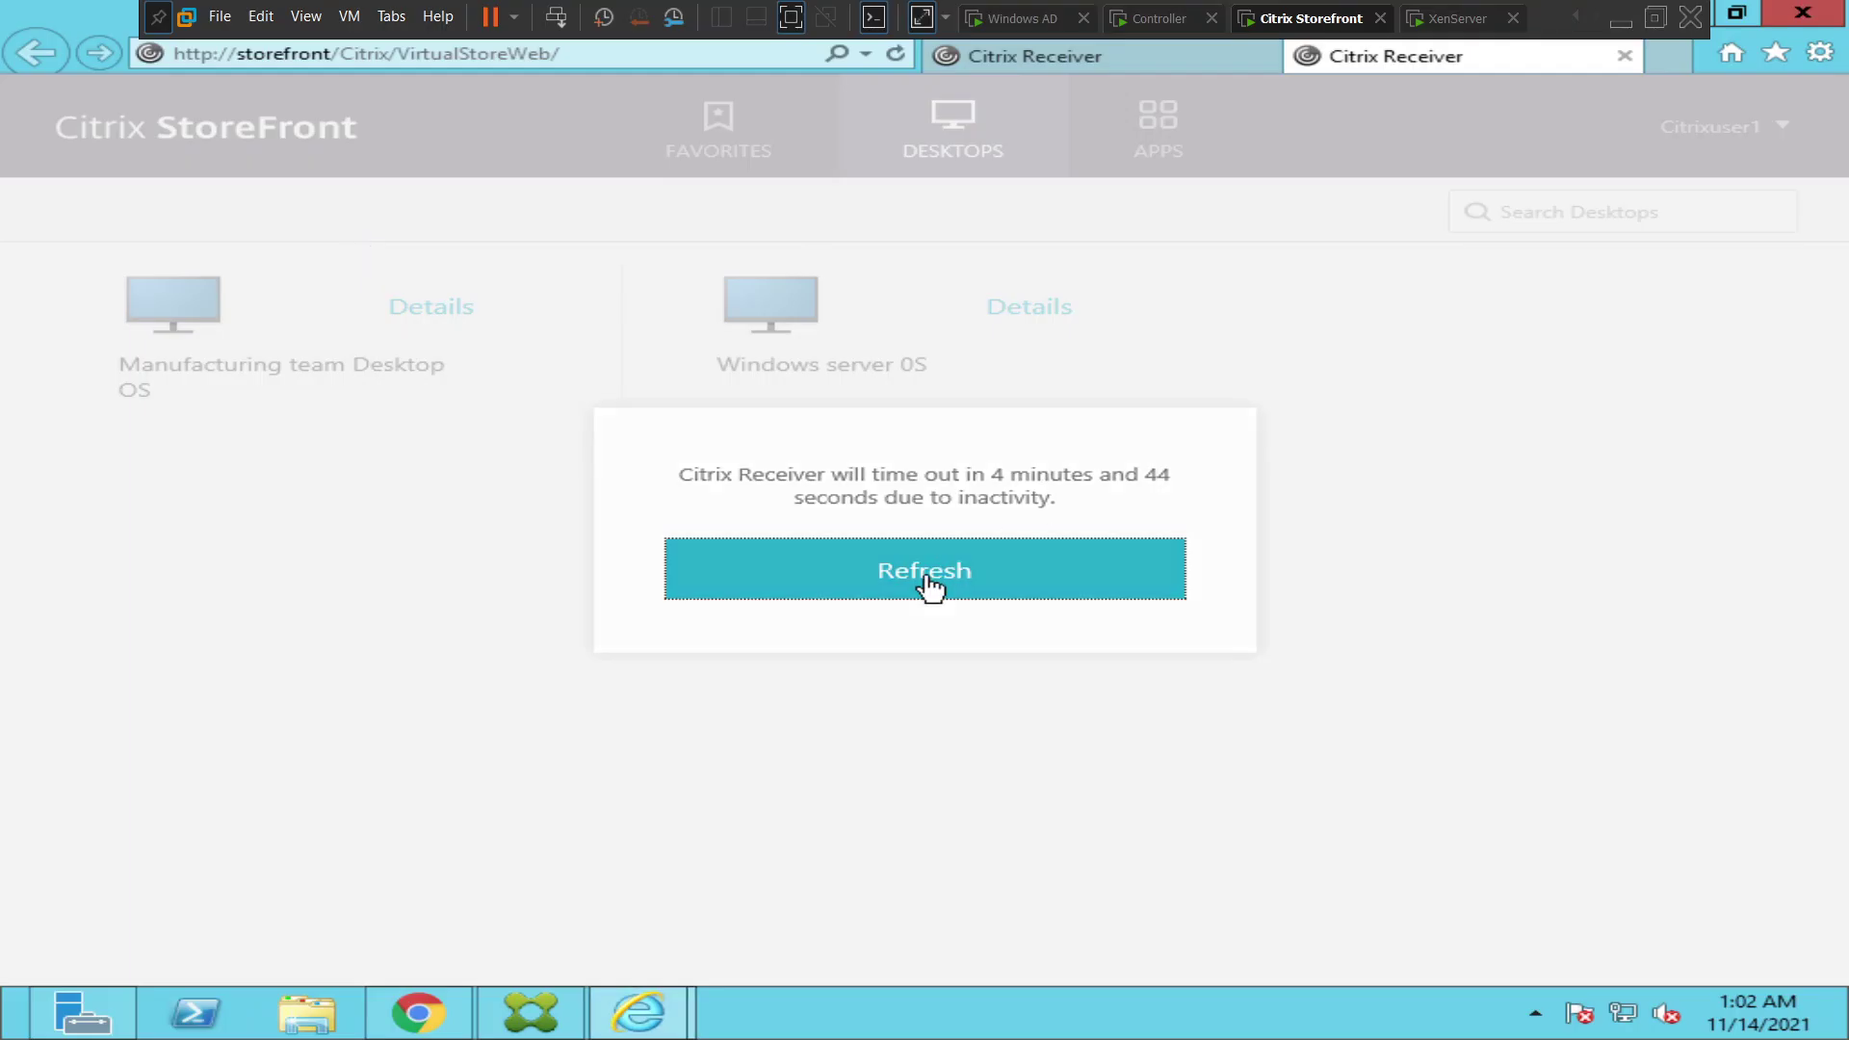
# - Log the first user off and sign in with the helpdesk account's credentials
pyautogui.click(1708, 128)
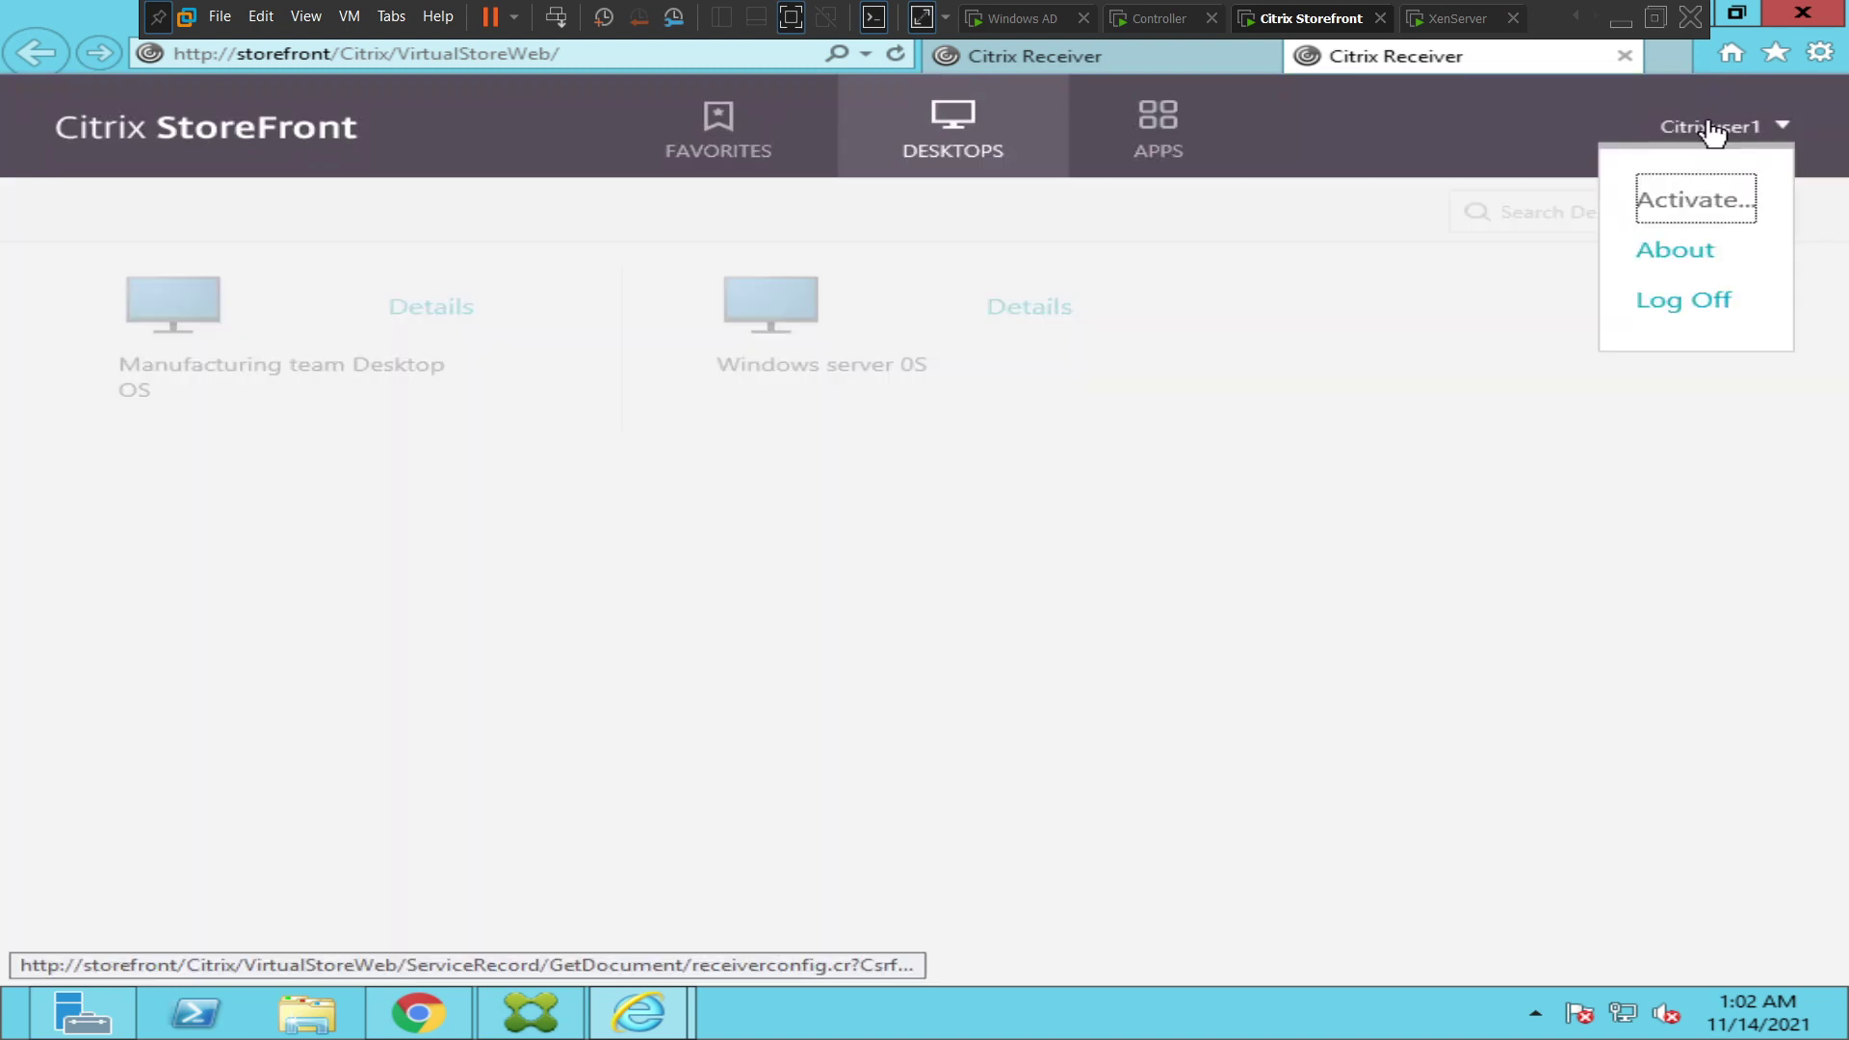
pyautogui.click(1697, 301)
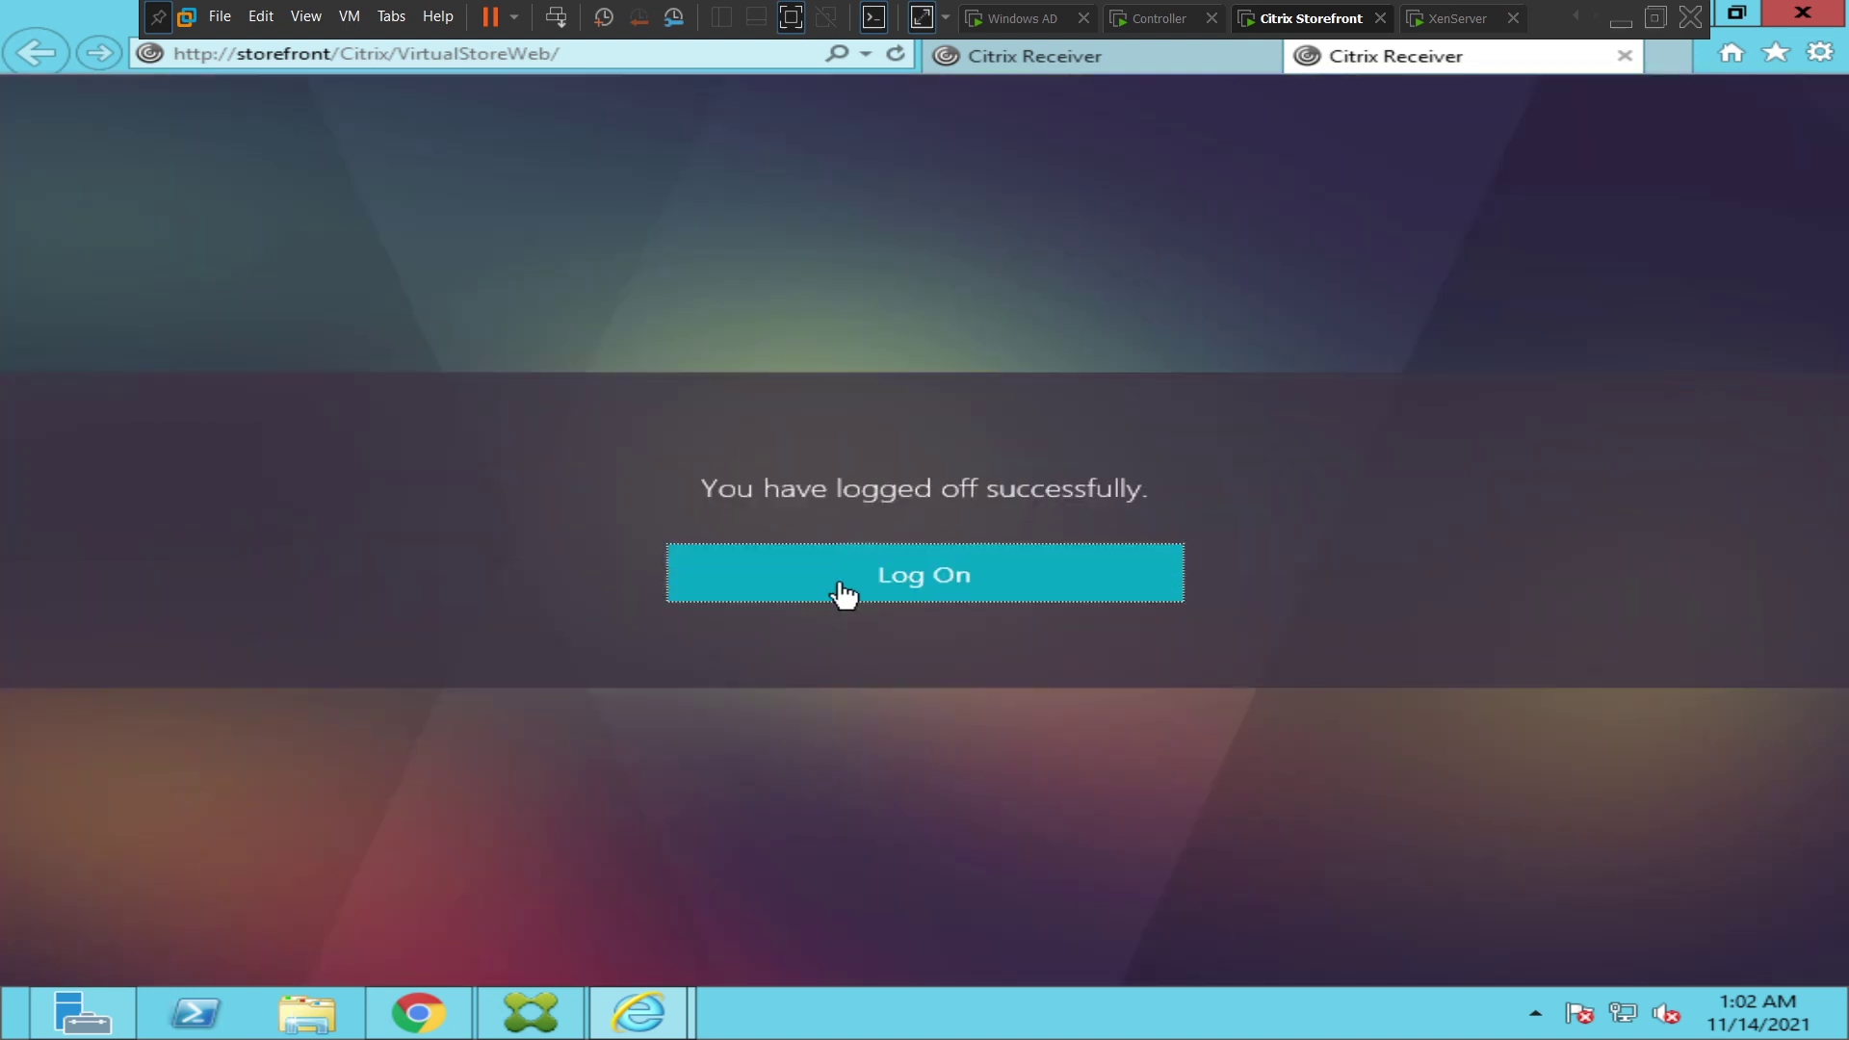
pyautogui.click(843, 595)
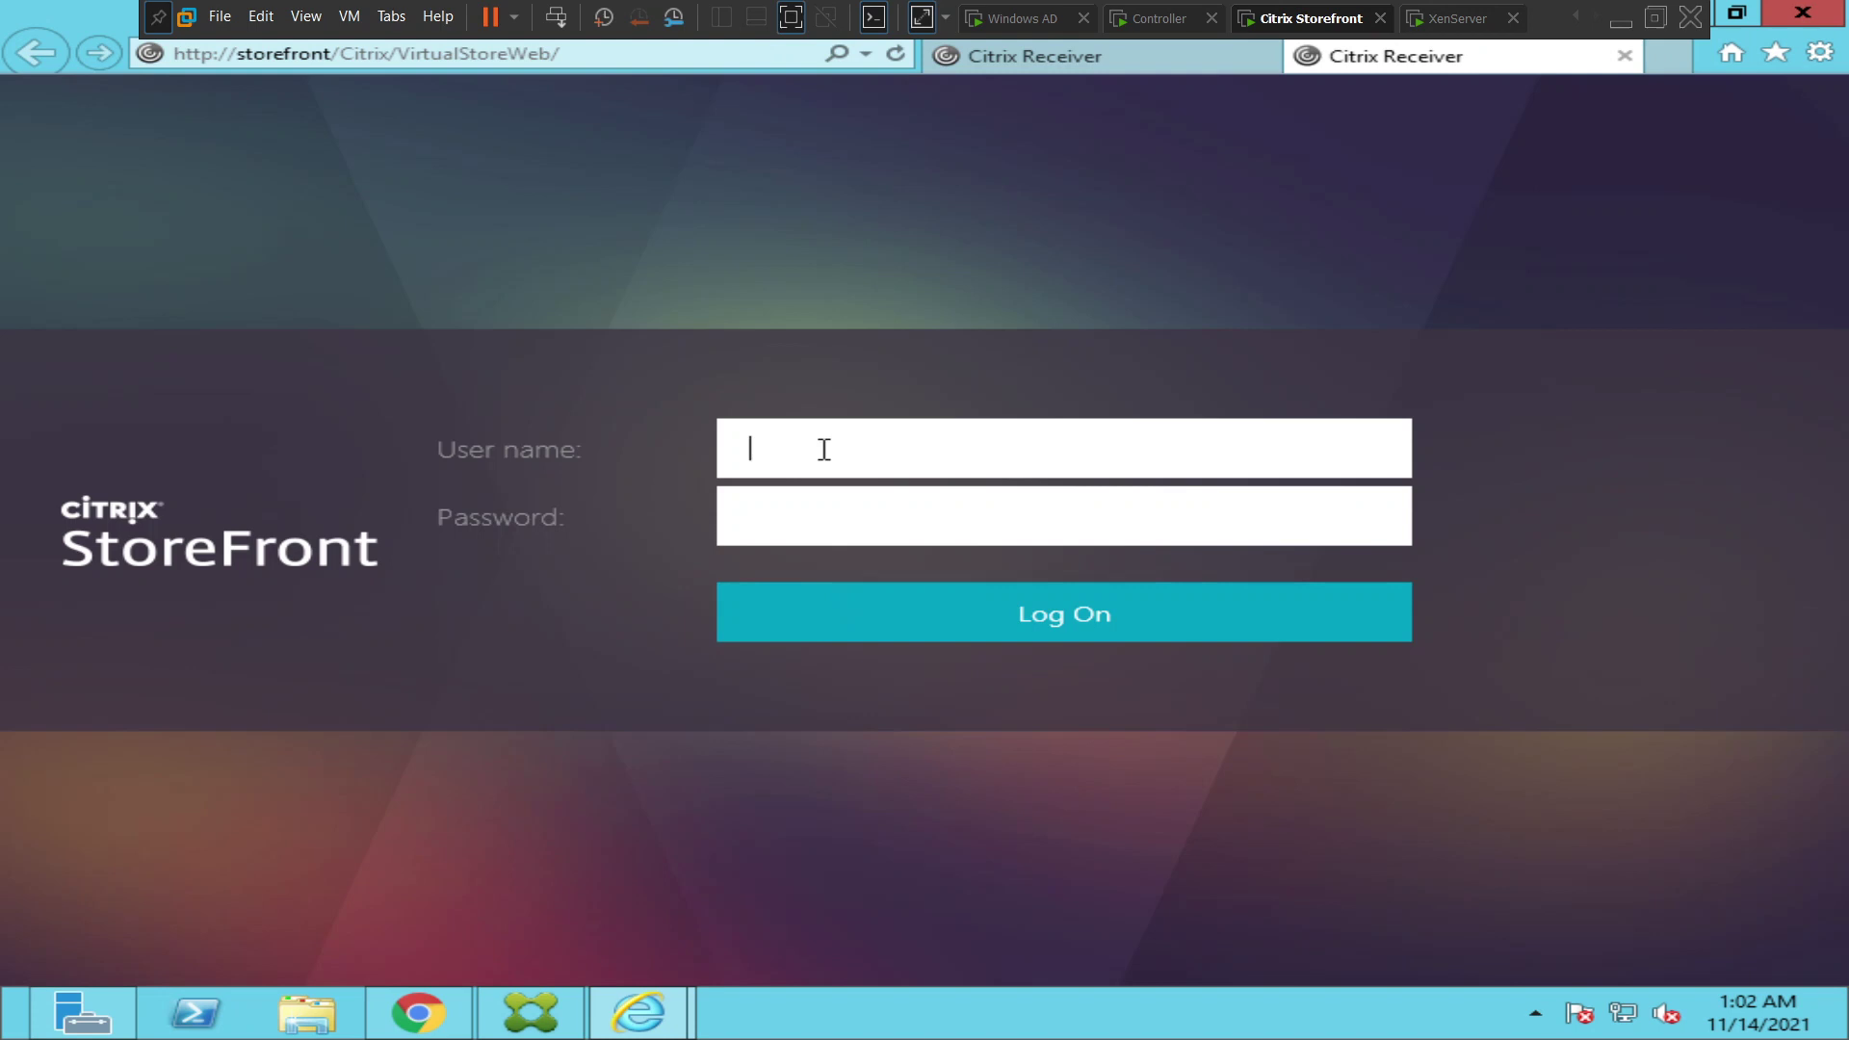
pyautogui.write('helpdesk')
pyautogui.press('Tab')
pyautogui.press('capslock')
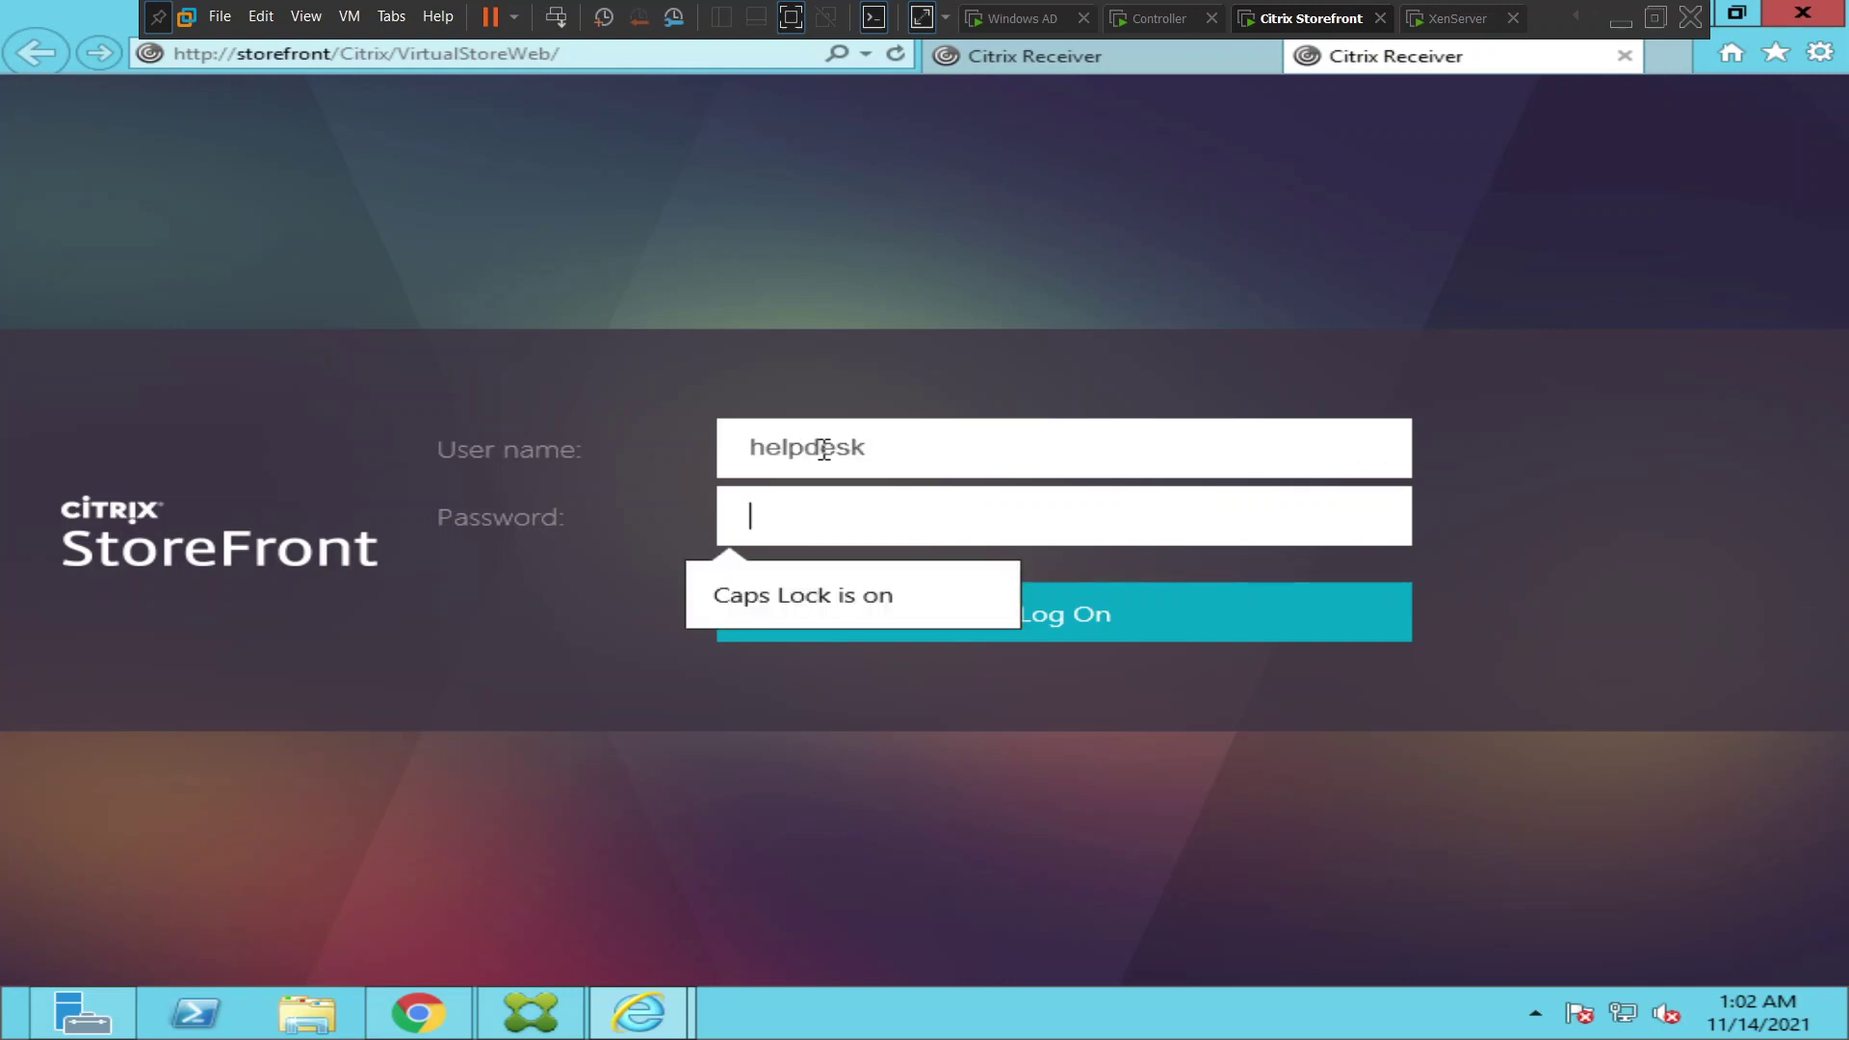
pyautogui.write('********')
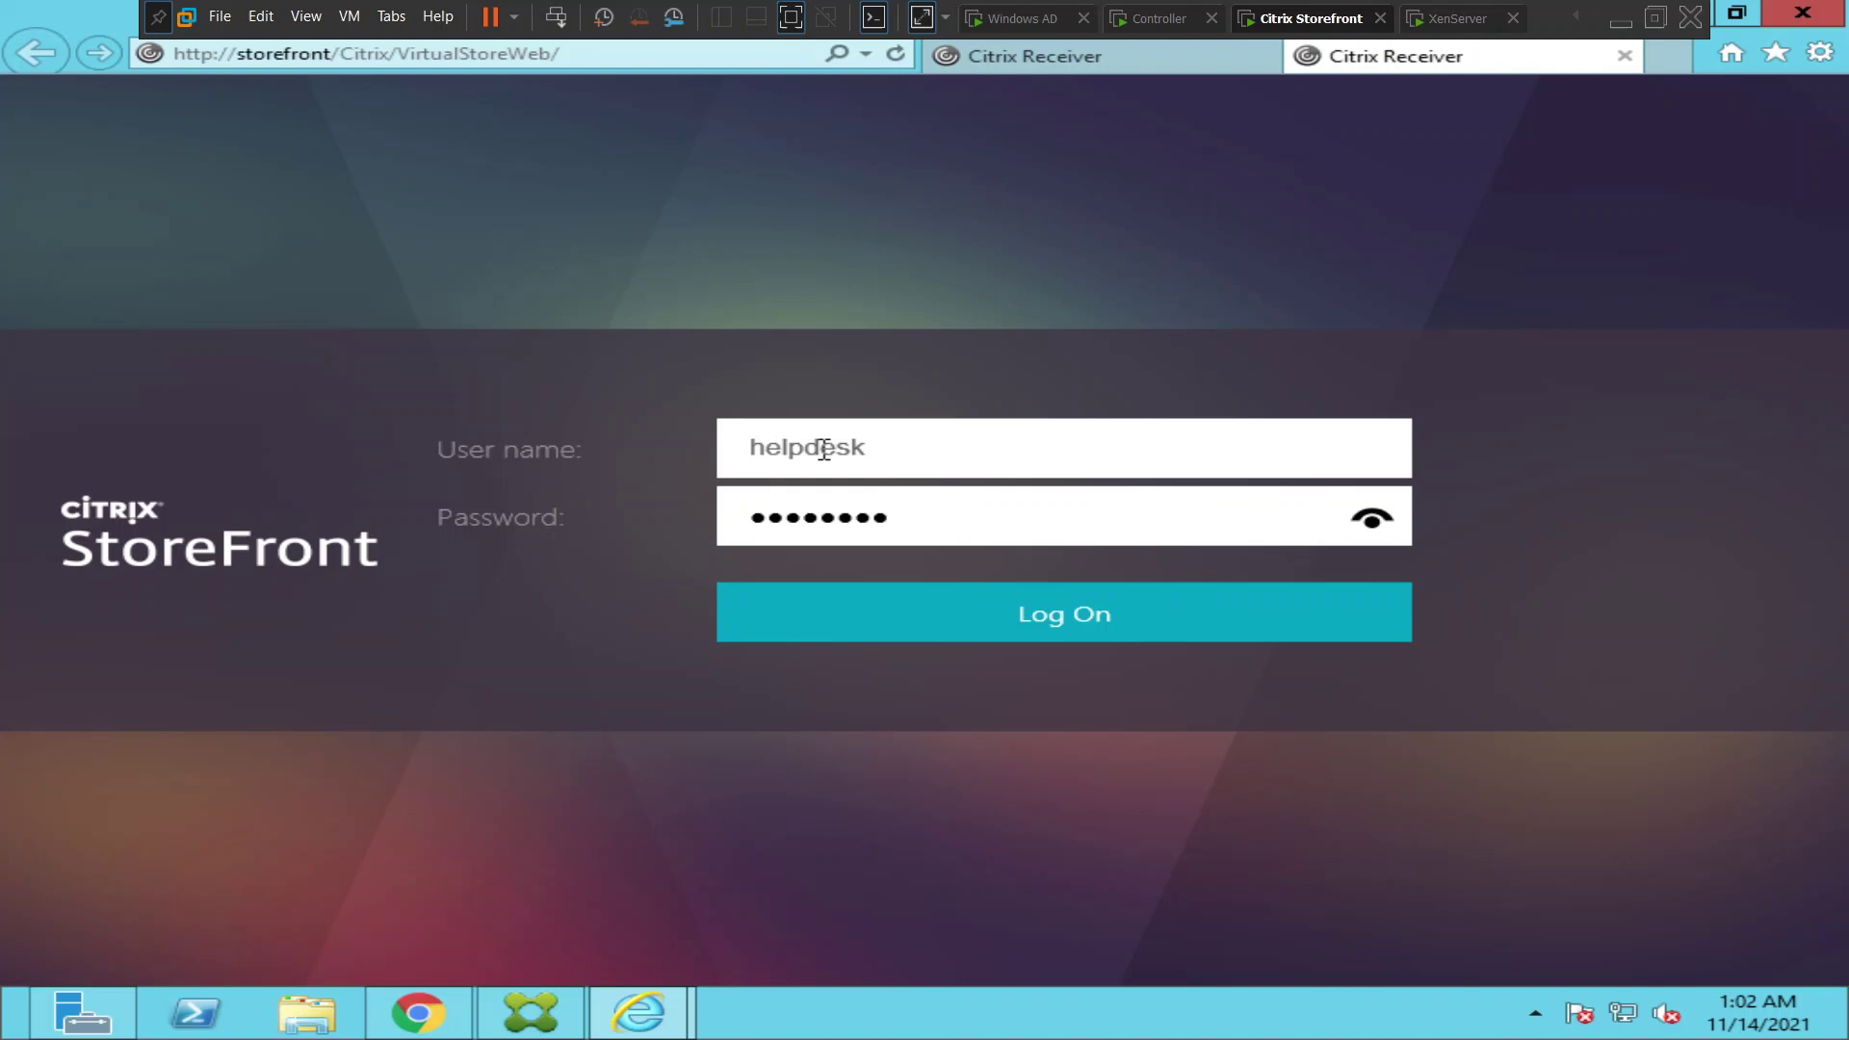
pyautogui.press('Return')
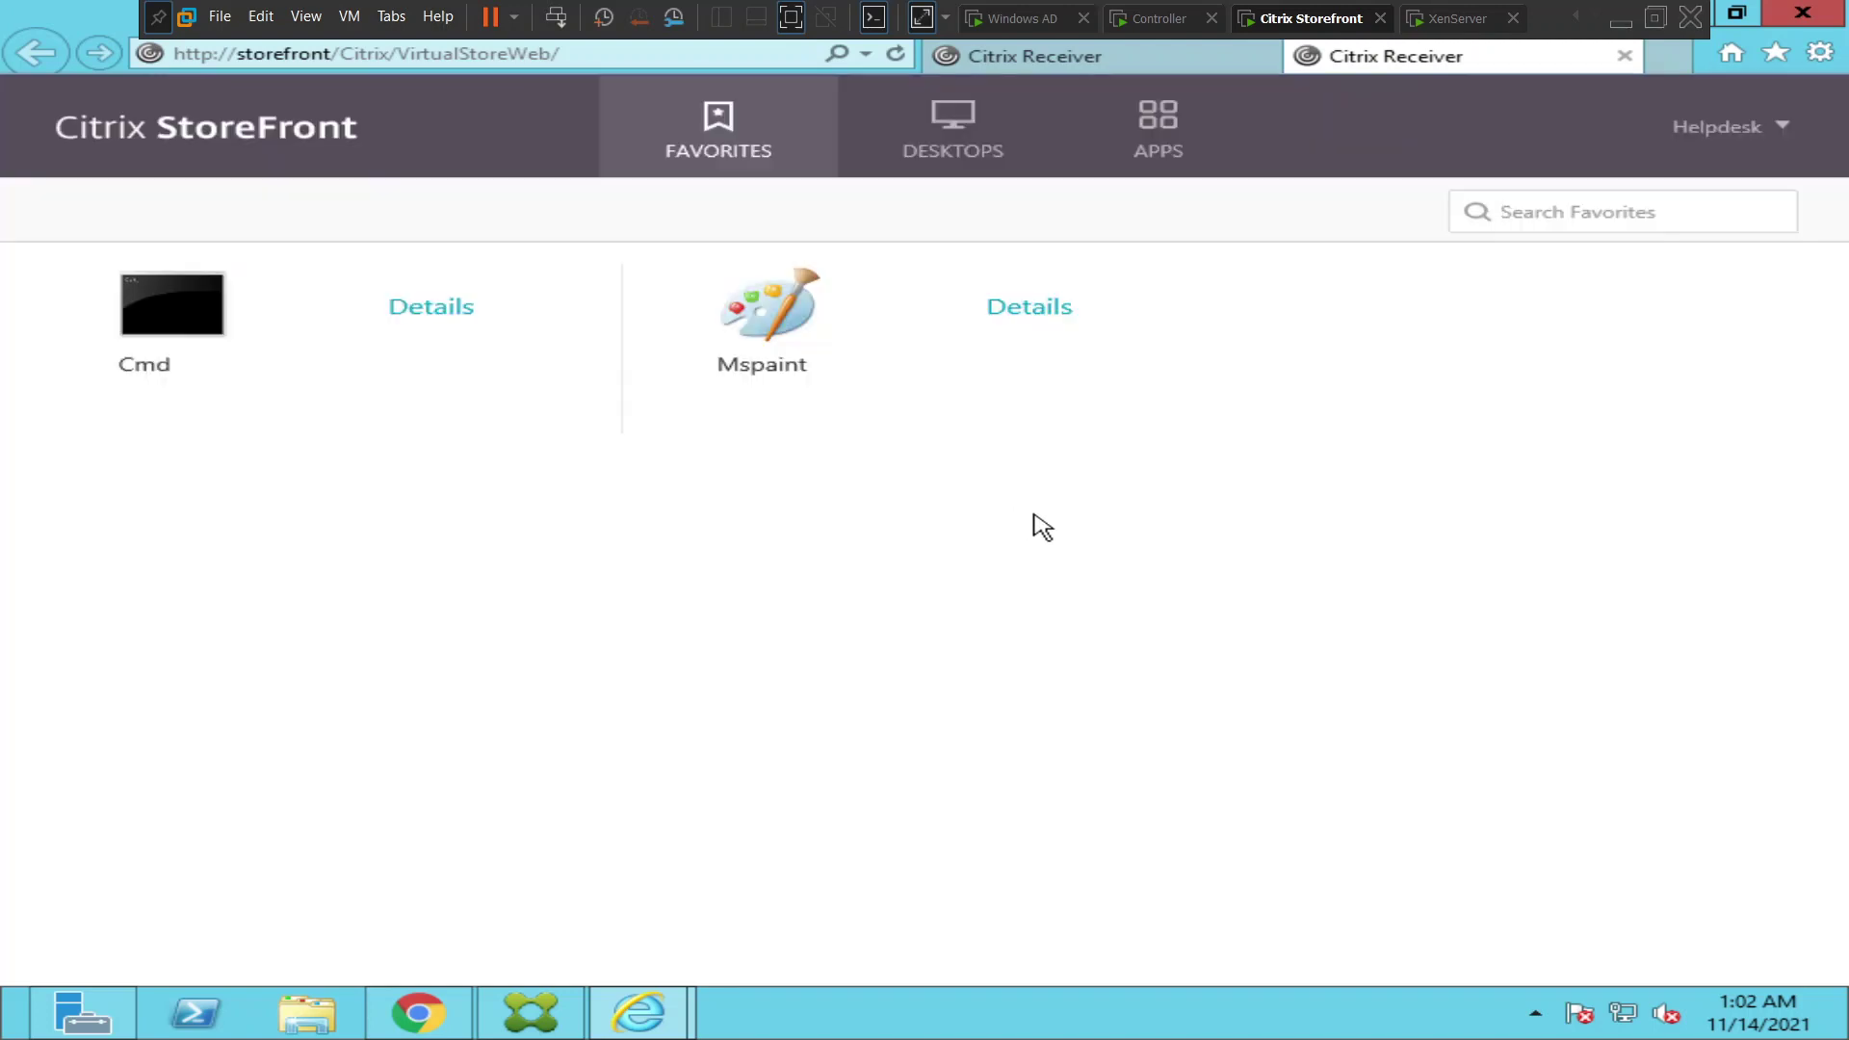
# - Launch the Windows server 0S desktop from StoreFront's Desktops list for the second user
pyautogui.click(963, 152)
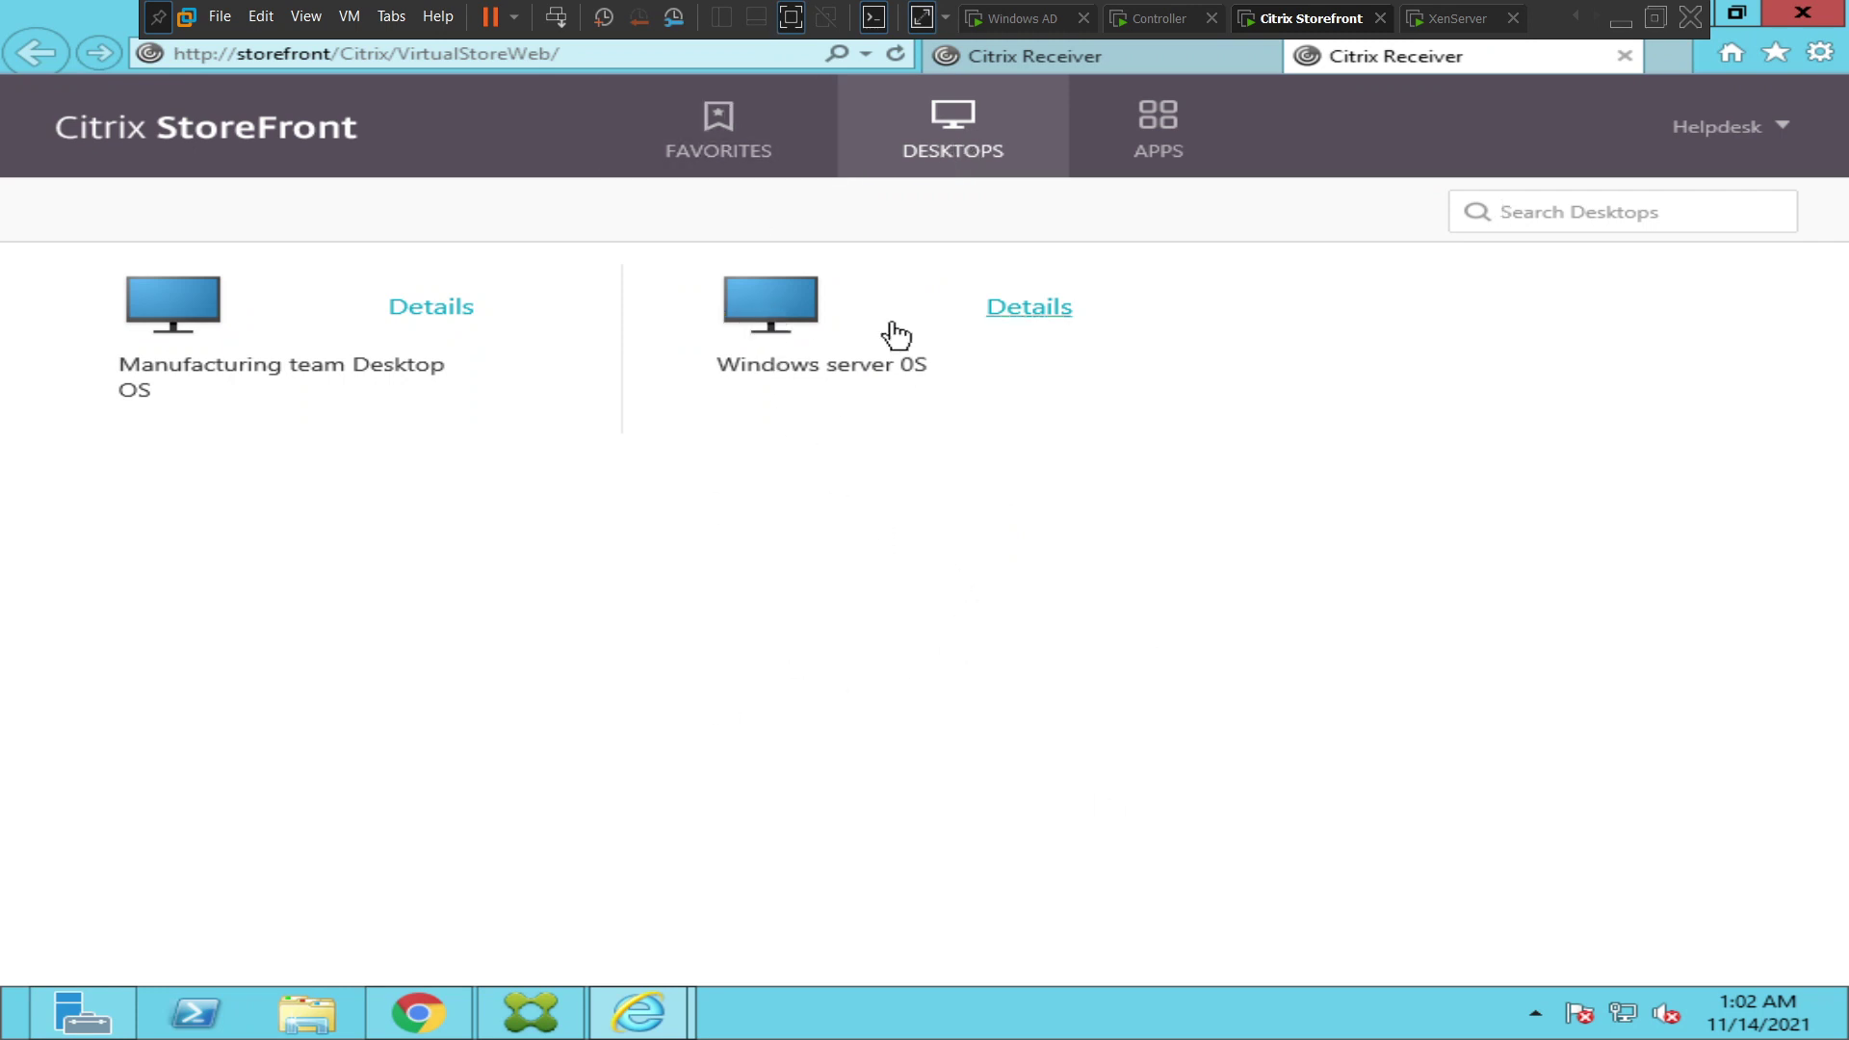
pyautogui.click(782, 308)
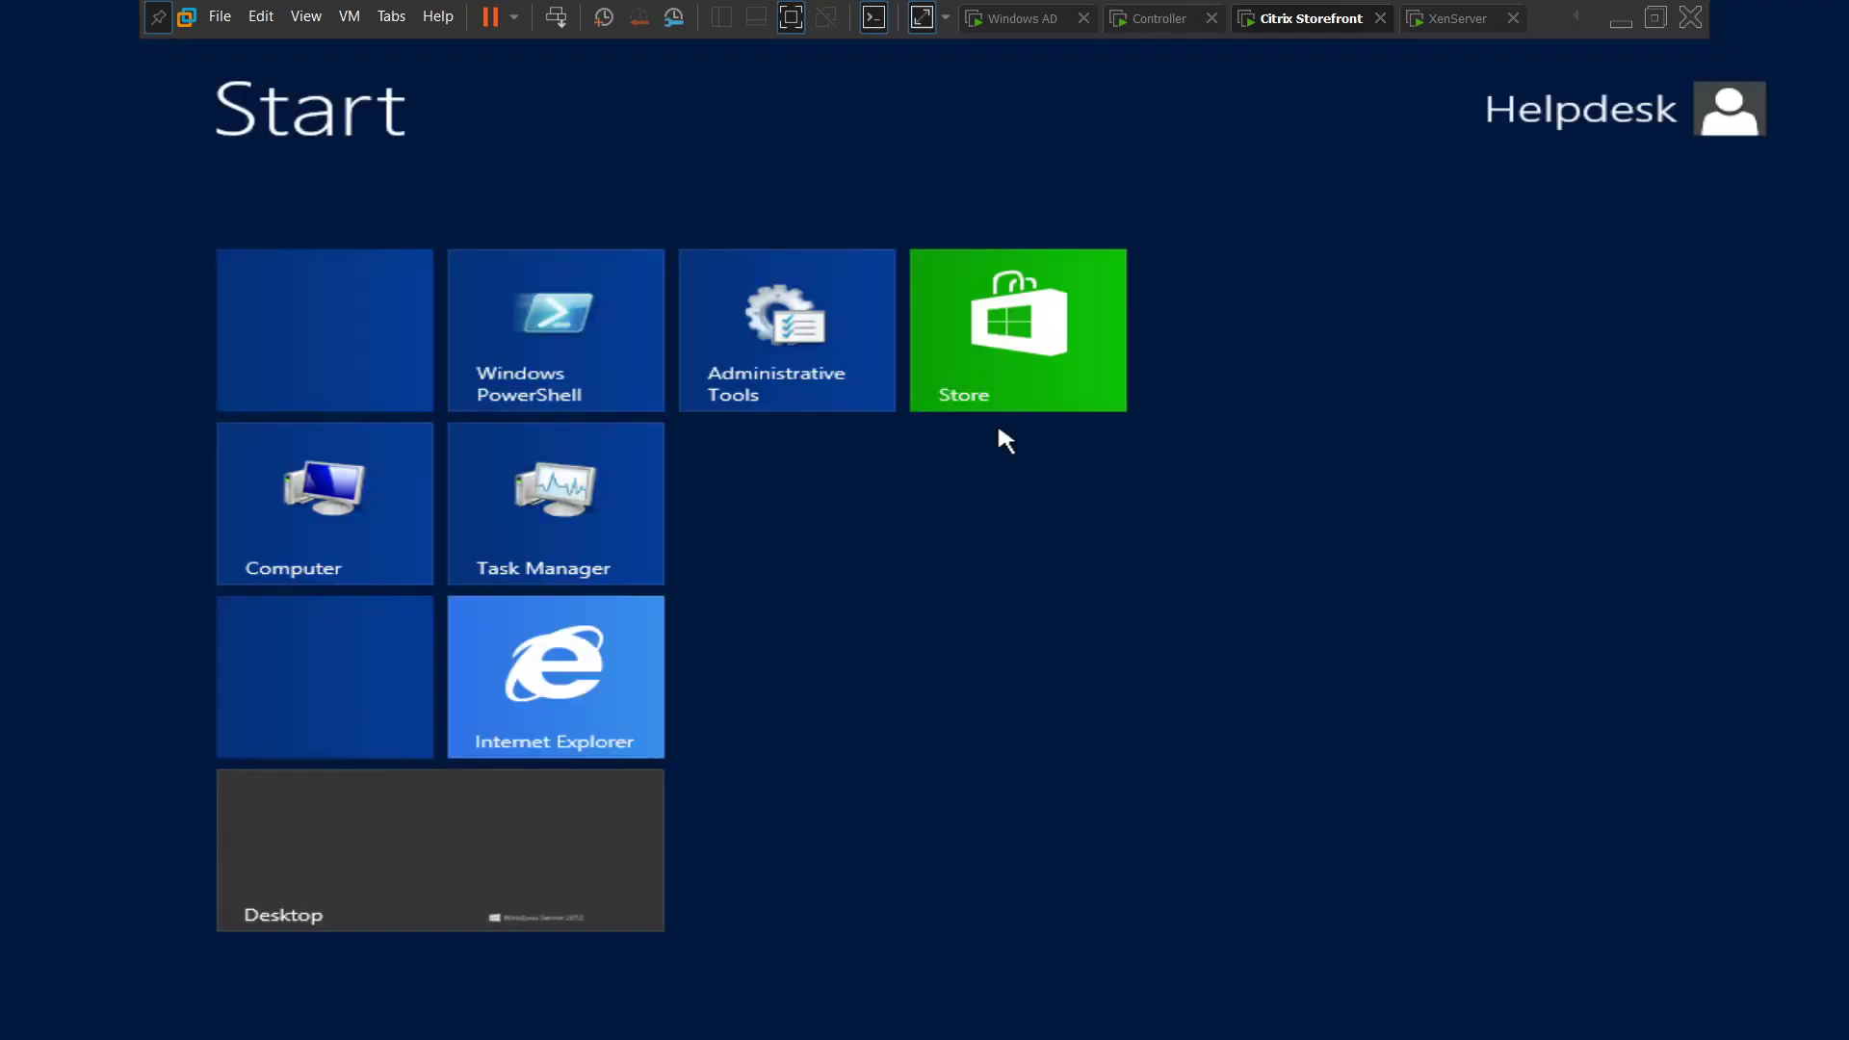
# - Switch the Windows Server 2012 session from the Start screen to the classic desktop
pyautogui.click(380, 886)
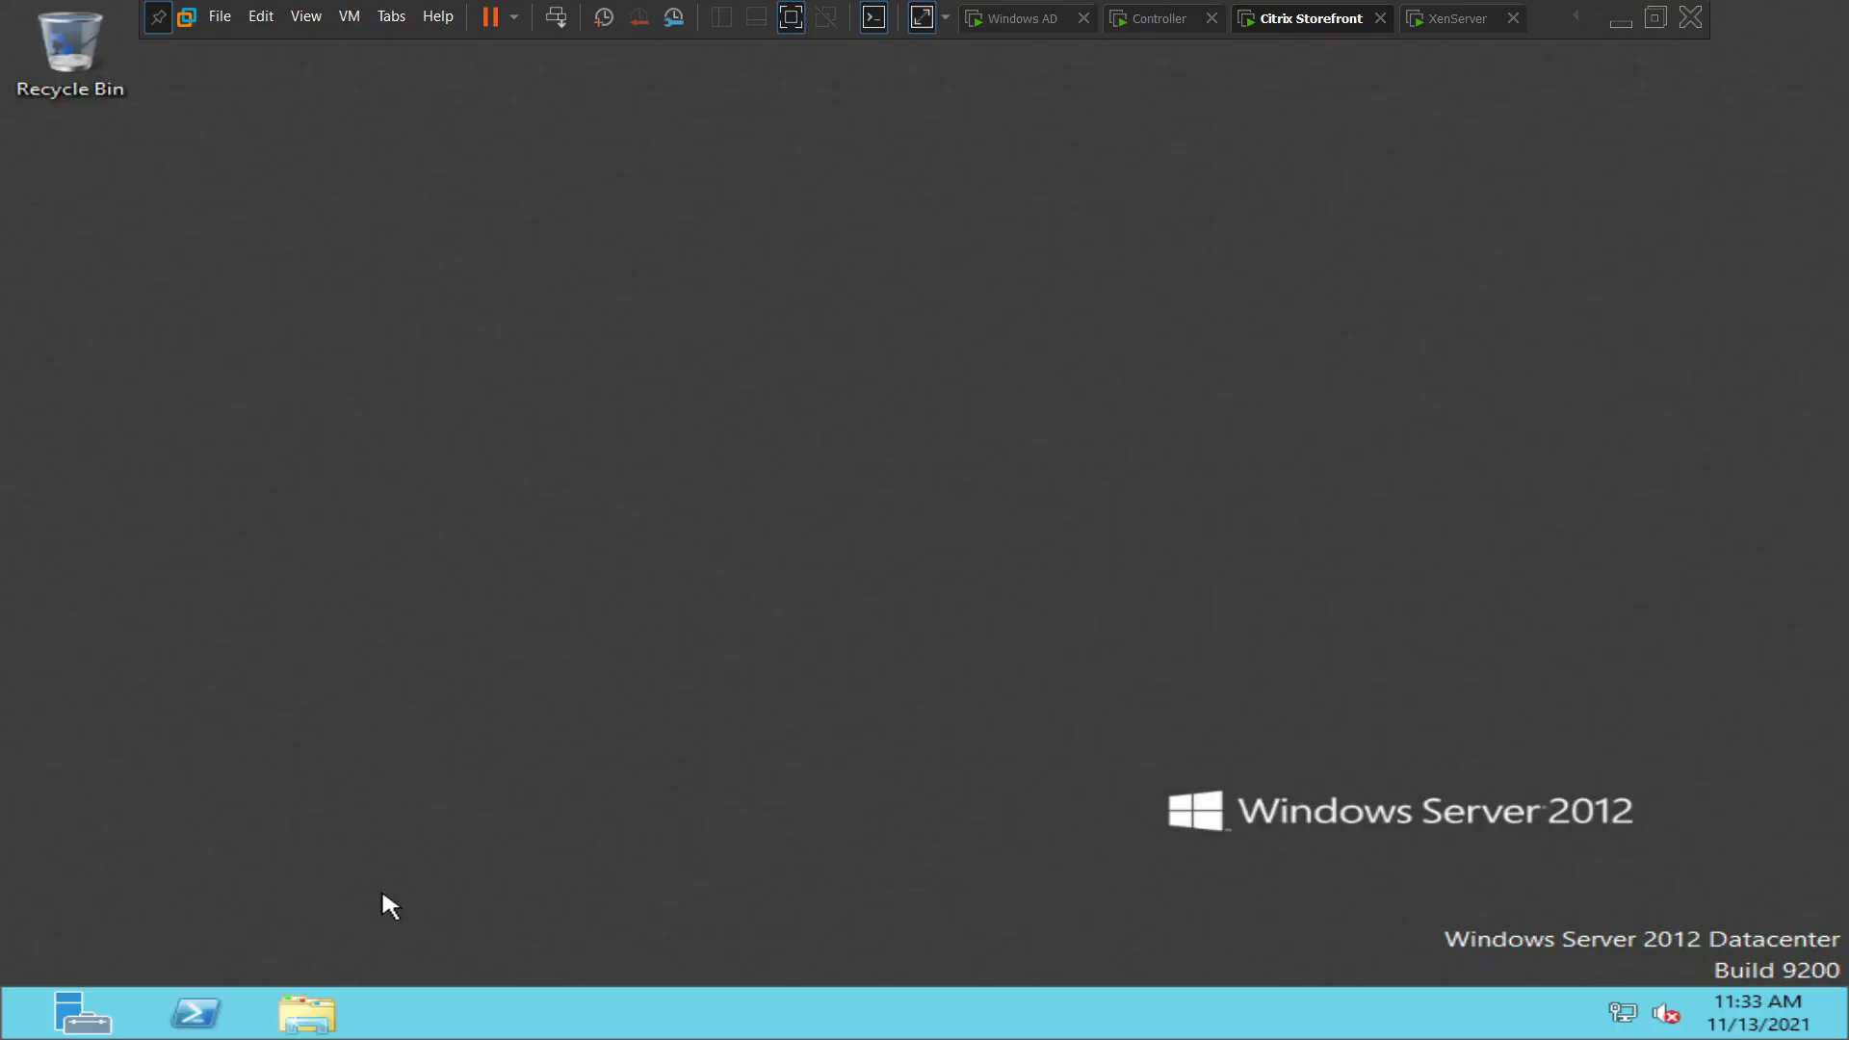